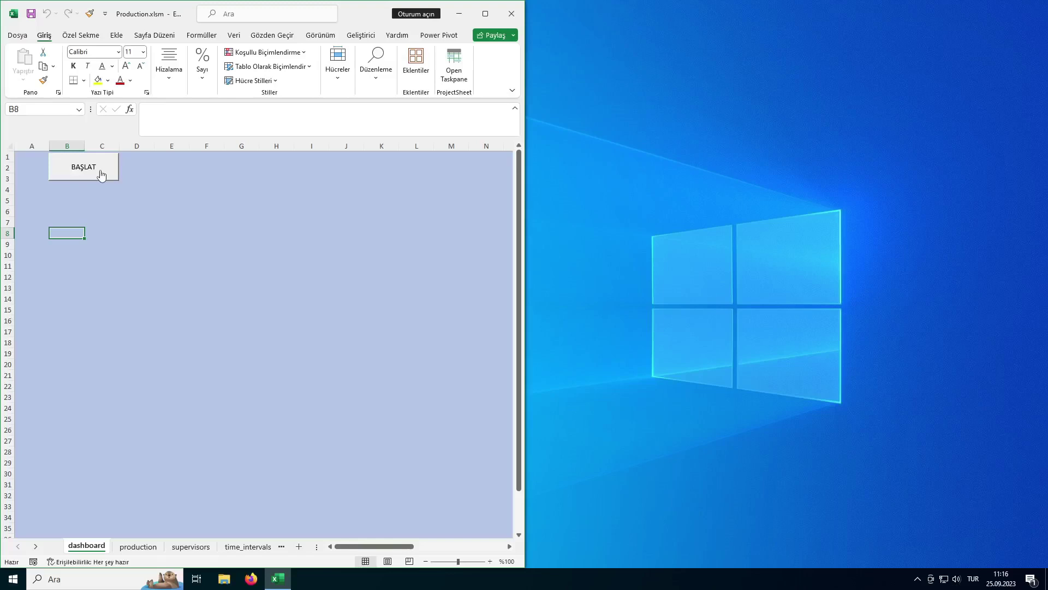
On the production sheet, inspect the record's fields from model Yeni through target 150
click(144, 549)
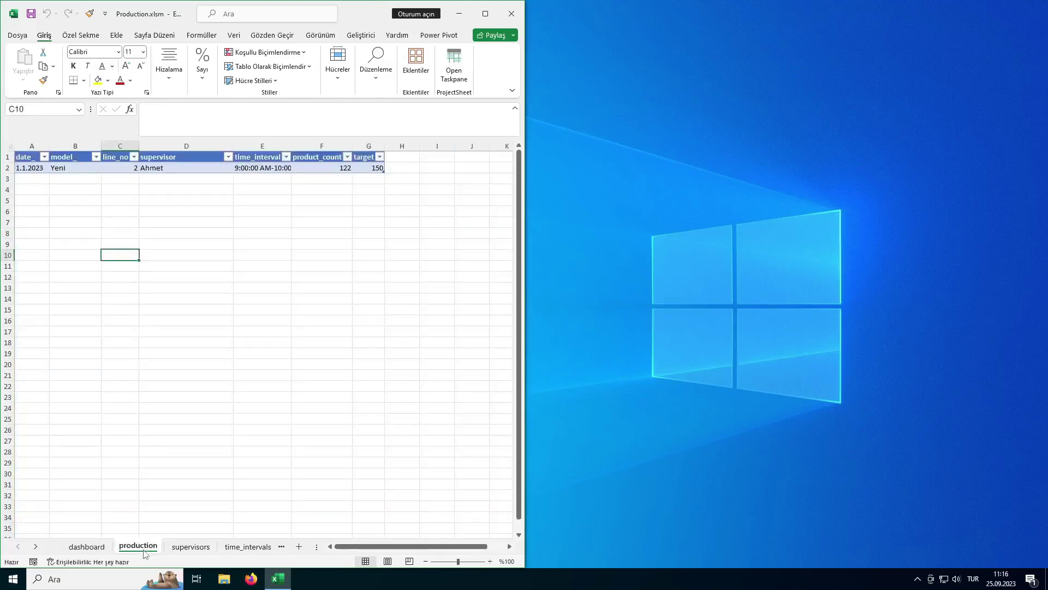
click(38, 169)
click(62, 169)
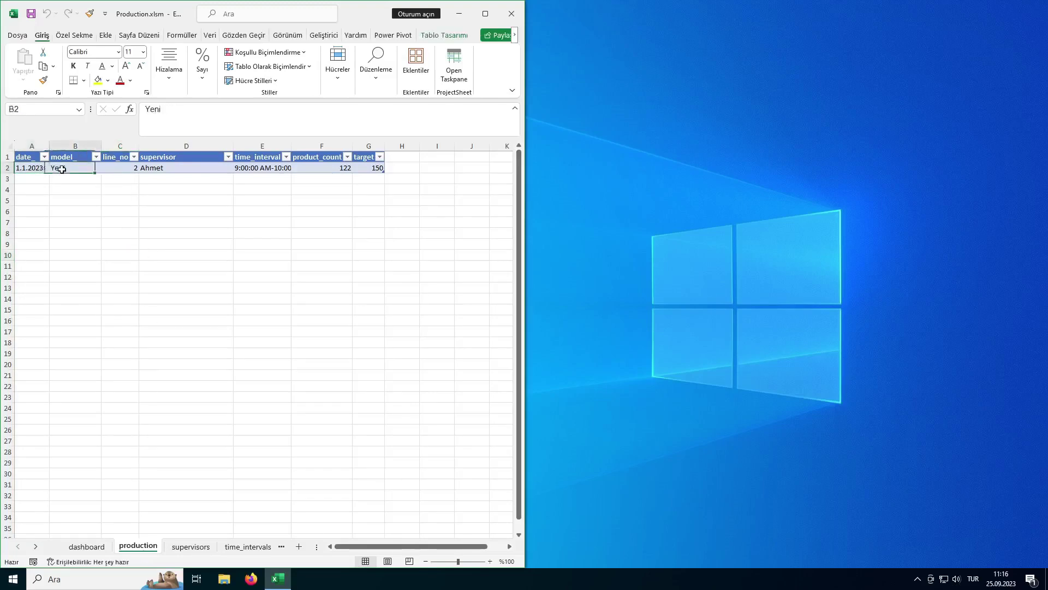
click(118, 169)
click(172, 167)
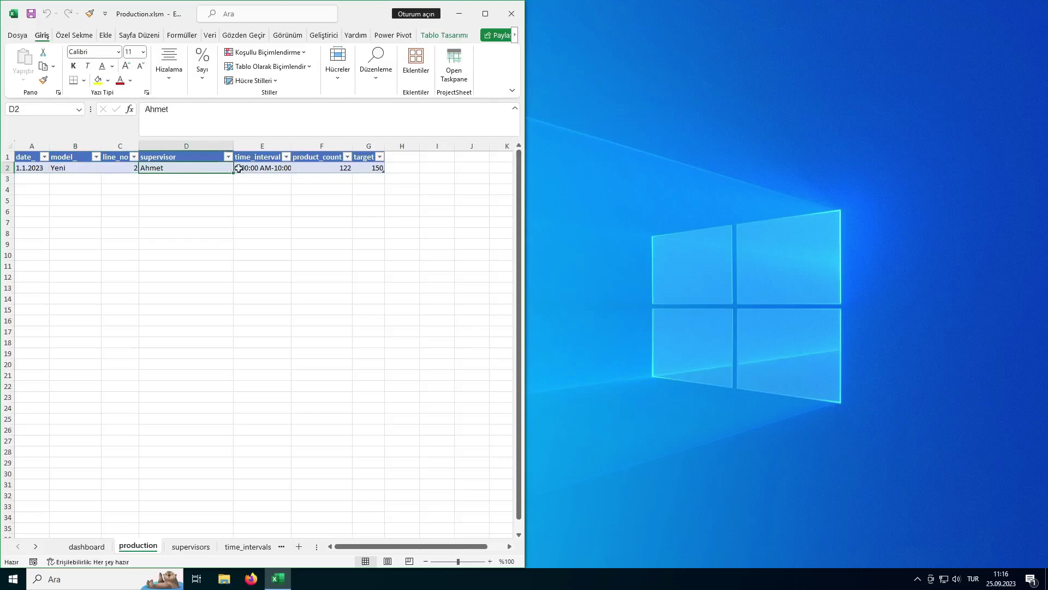
click(257, 169)
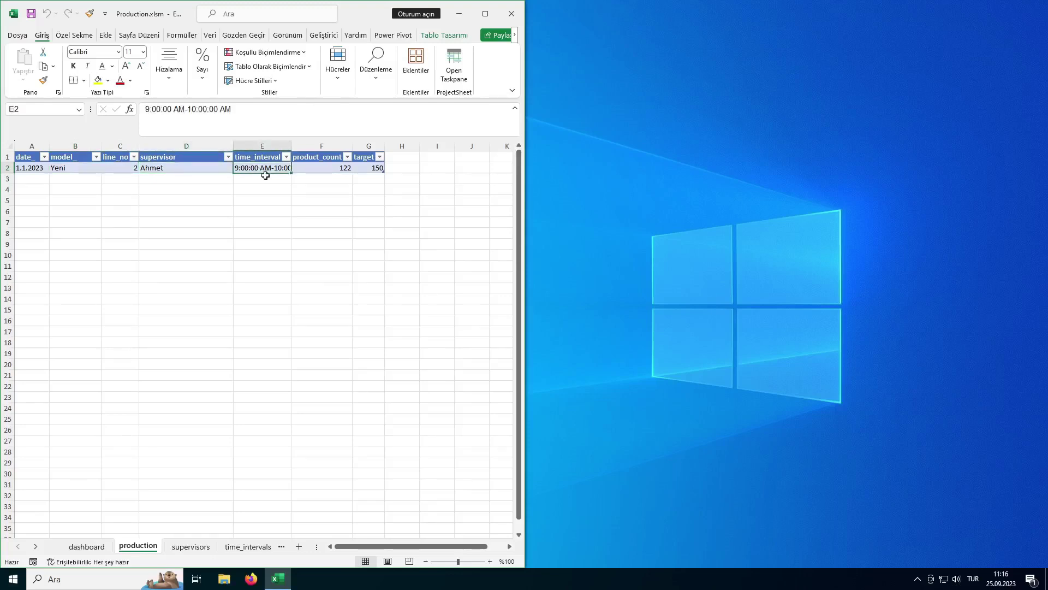
click(344, 169)
click(372, 167)
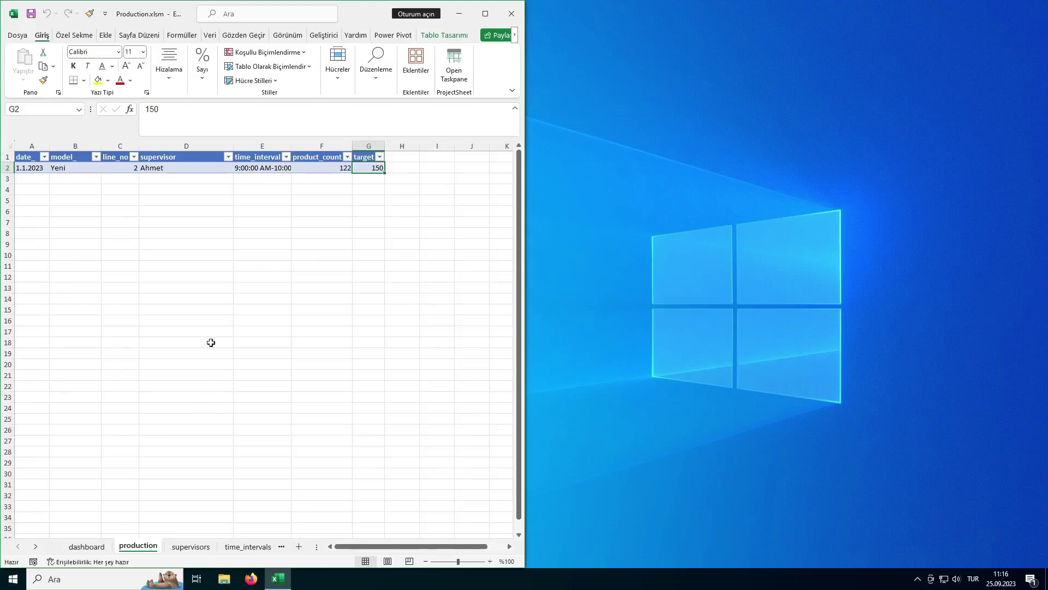
Recheck the time_interval, supervisor and line_no fields, then go to the supervisors sheet
click(142, 168)
click(131, 168)
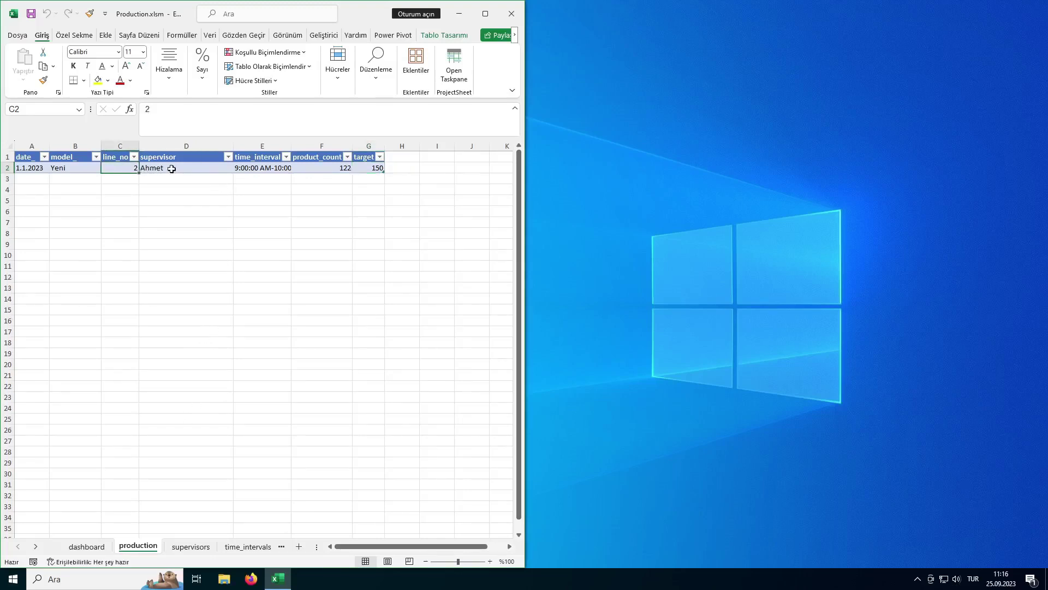
click(267, 168)
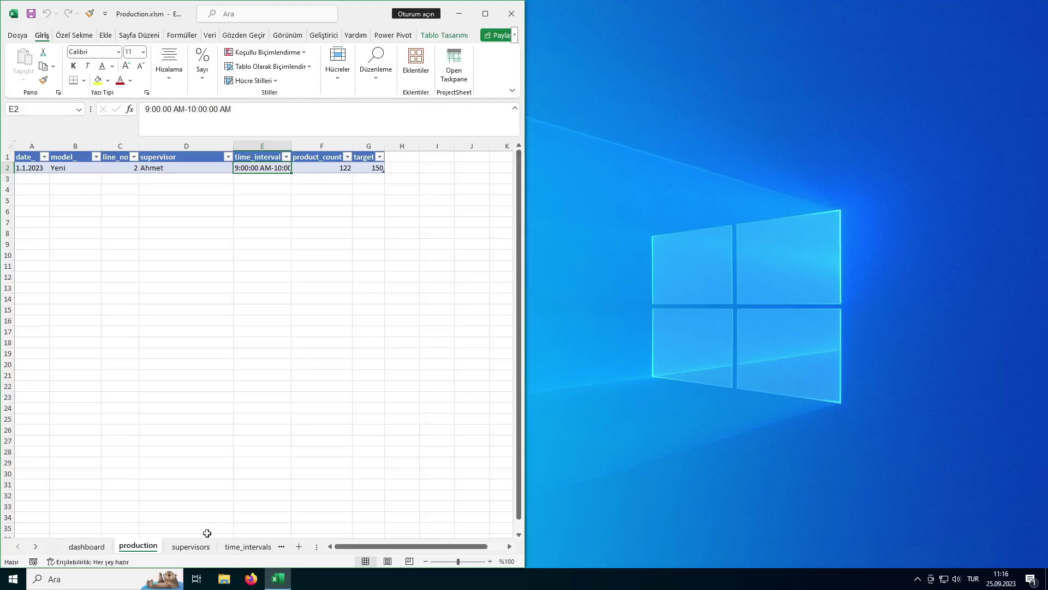
click(195, 546)
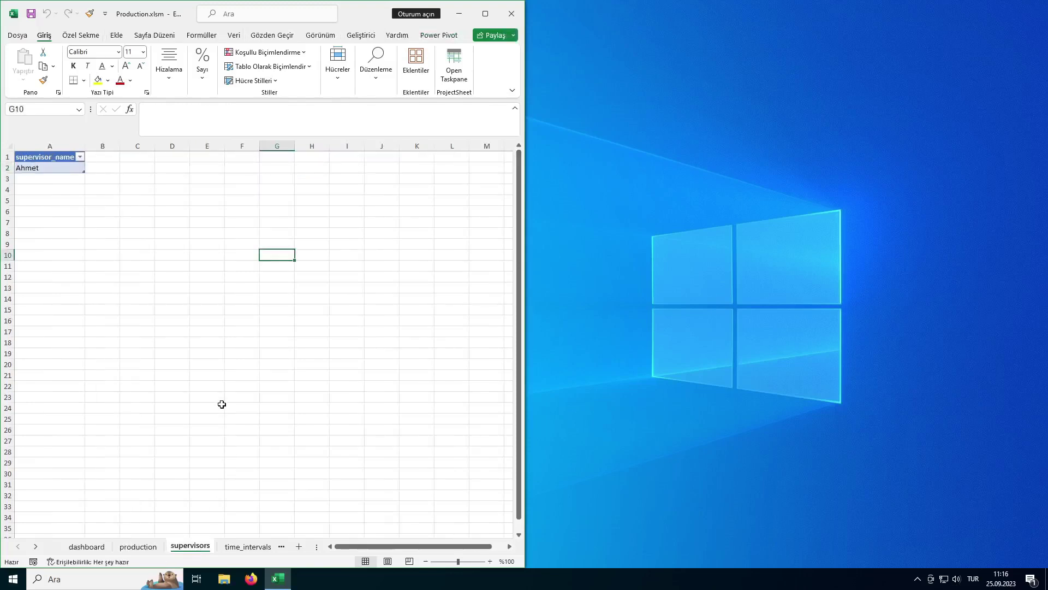
Point out the free rows below the supervisor list and below the time intervals, which end at 1:00:00 PM
click(51, 177)
click(53, 188)
click(52, 178)
click(51, 190)
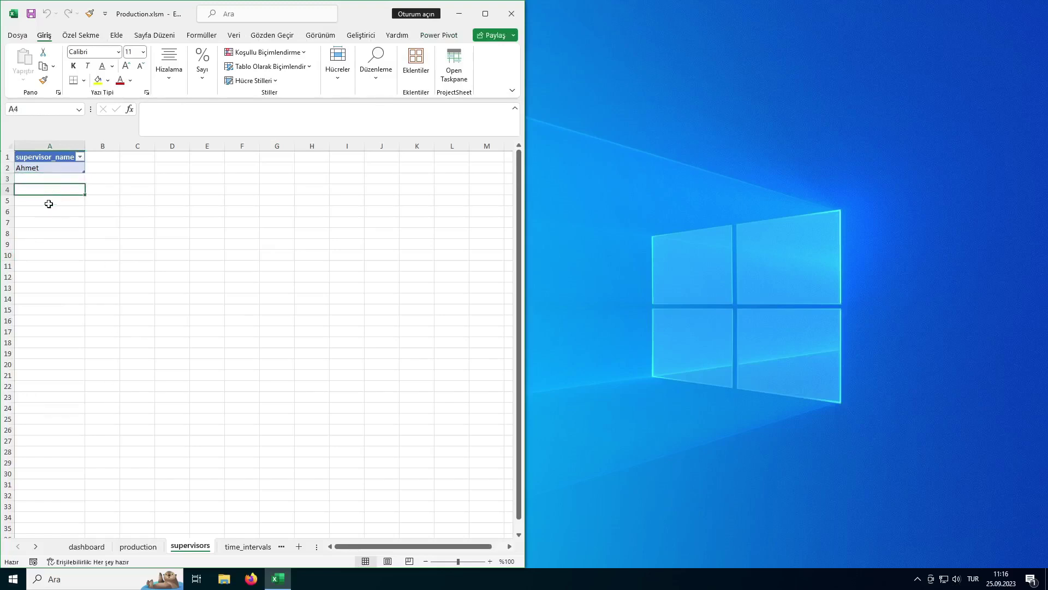
click(255, 547)
click(49, 200)
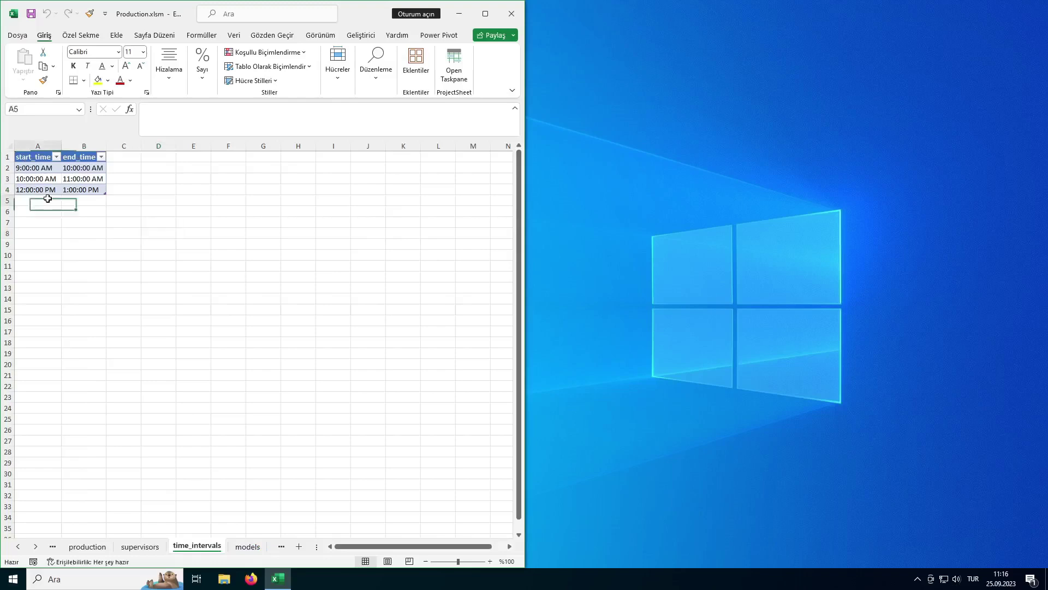
click(73, 190)
click(70, 215)
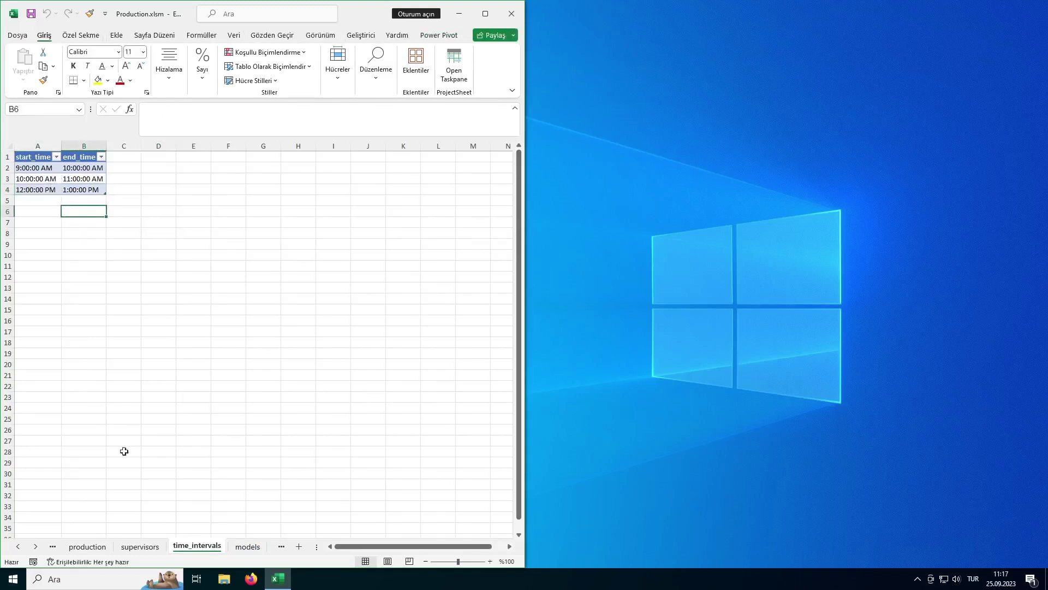
Check the Yeni and ABC models, then select line numbers 1 and 2 on the lines sheet
click(241, 547)
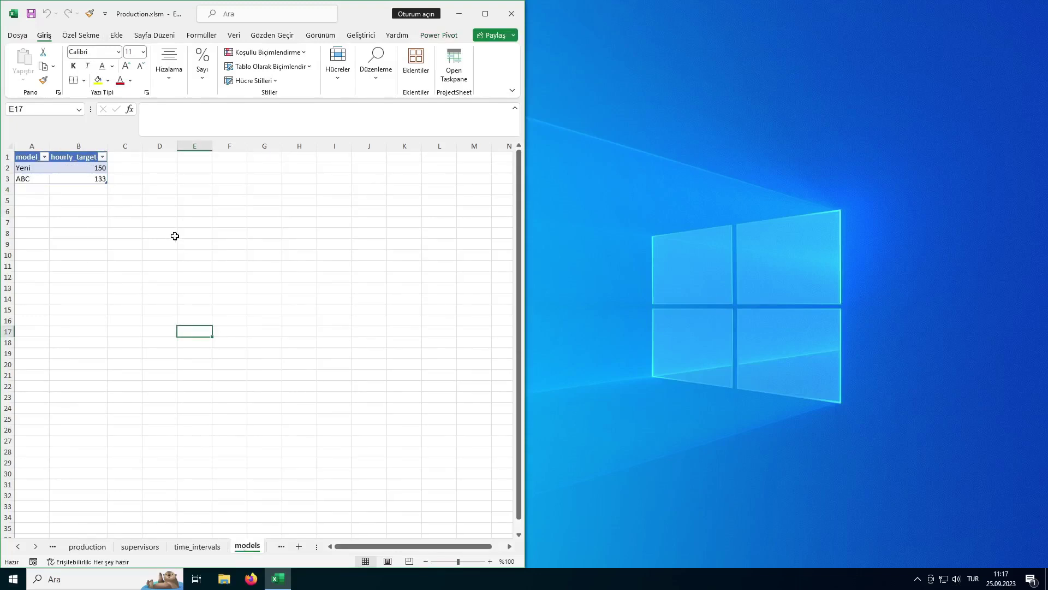
click(29, 169)
click(27, 179)
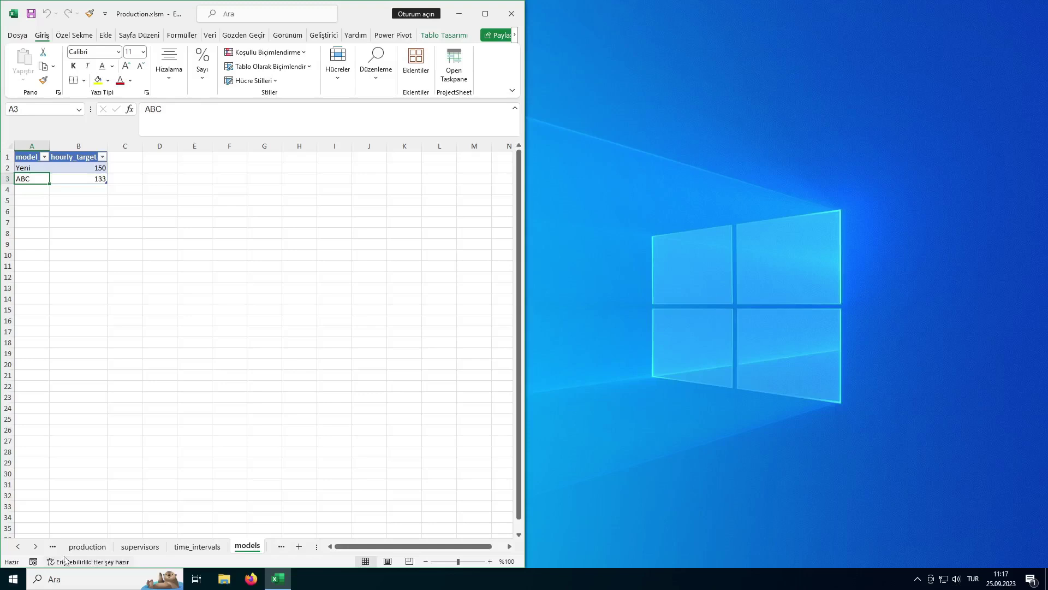
click(35, 547)
click(230, 546)
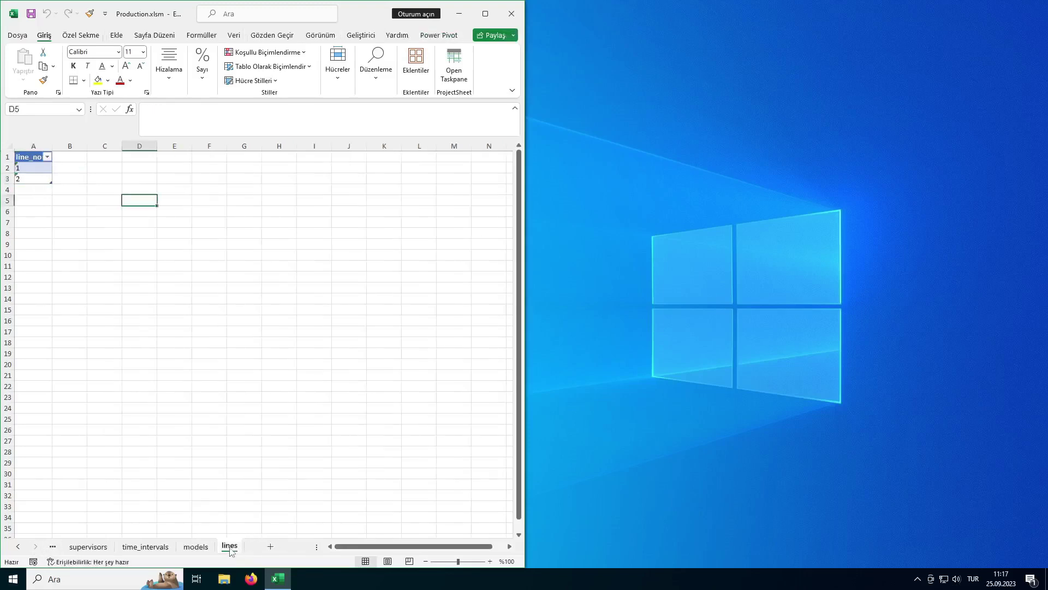
drag(27, 168, 30, 179)
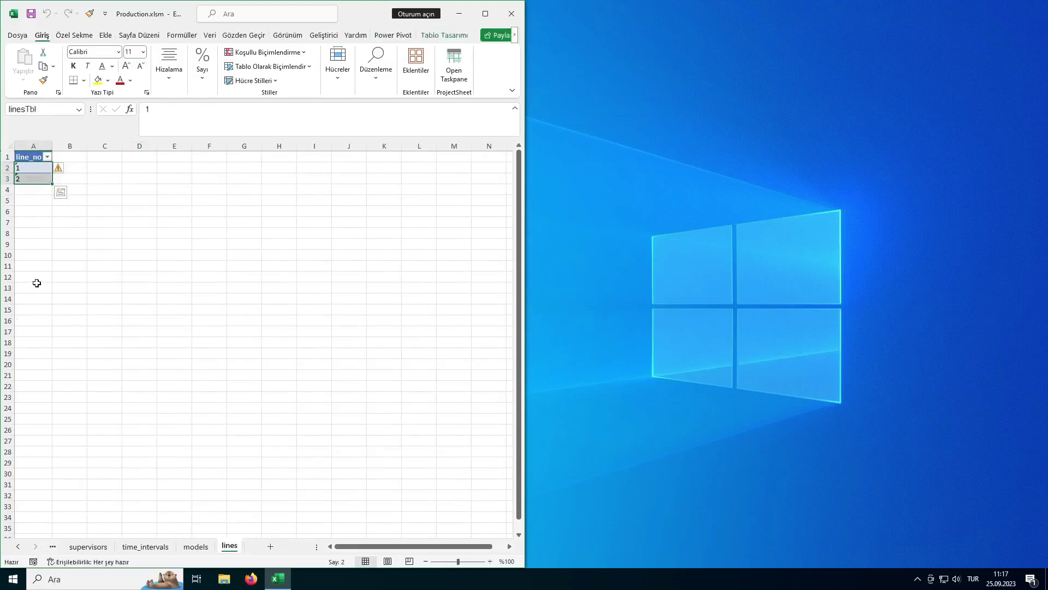
click(94, 255)
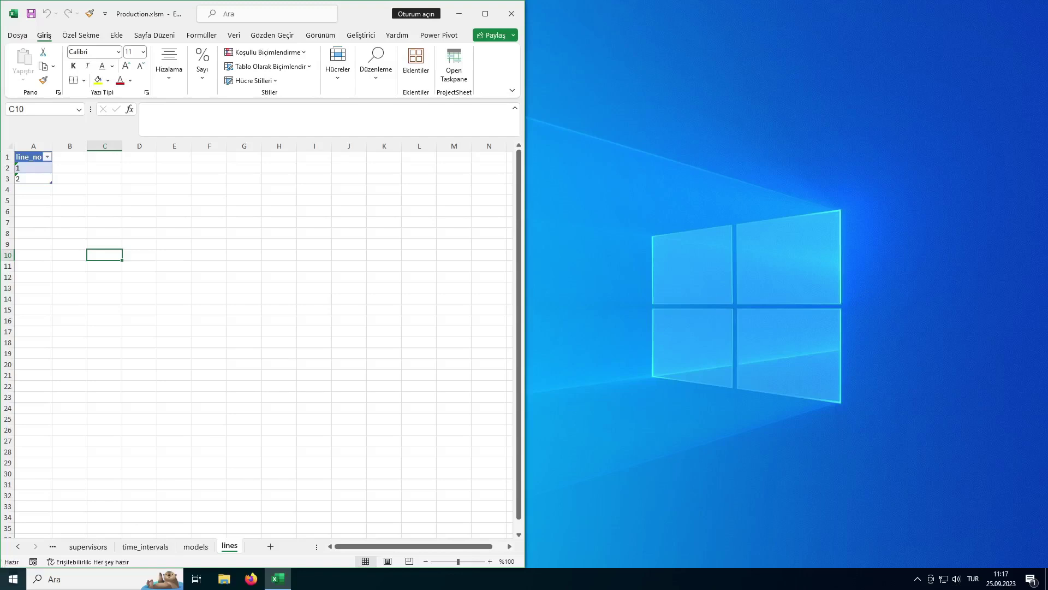
Open the lines sheet's code via View Code, snapping the VBA editor beside Excel with a wider Project pane
click(368, 36)
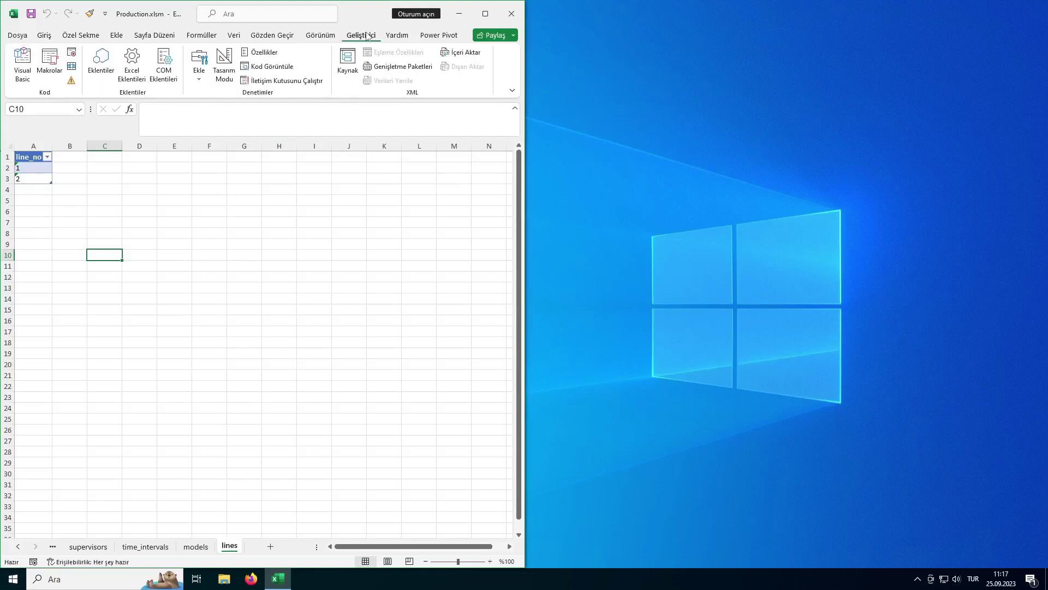
click(285, 71)
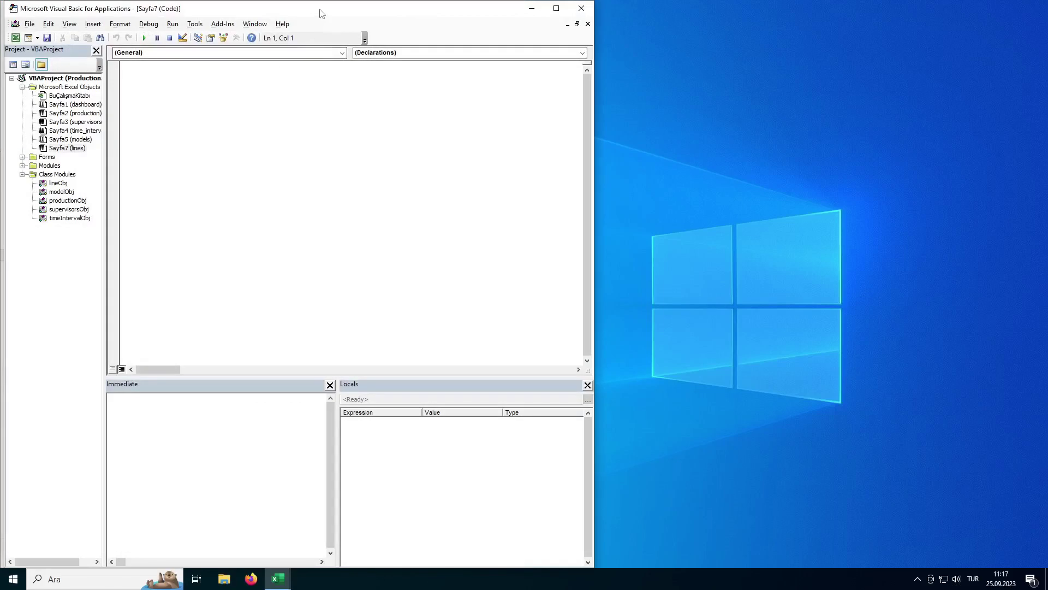
double_click(320, 11)
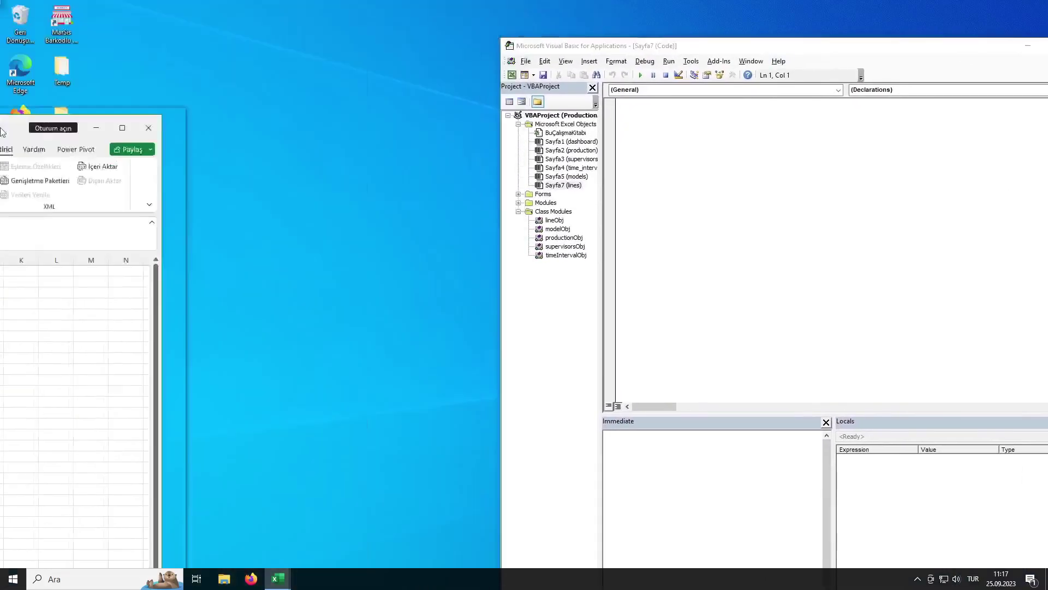
drag(357, 14, 1, 158)
click(776, 215)
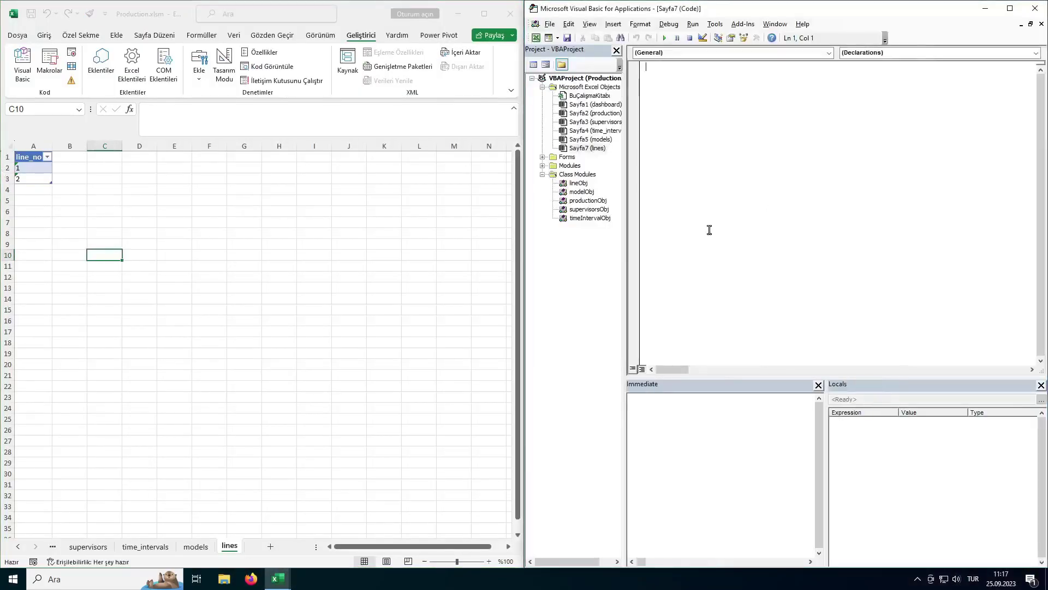
mouse_move(525, 246)
mouse_down()
mouse_move(556, 242)
mouse_move(452, 262)
mouse_up()
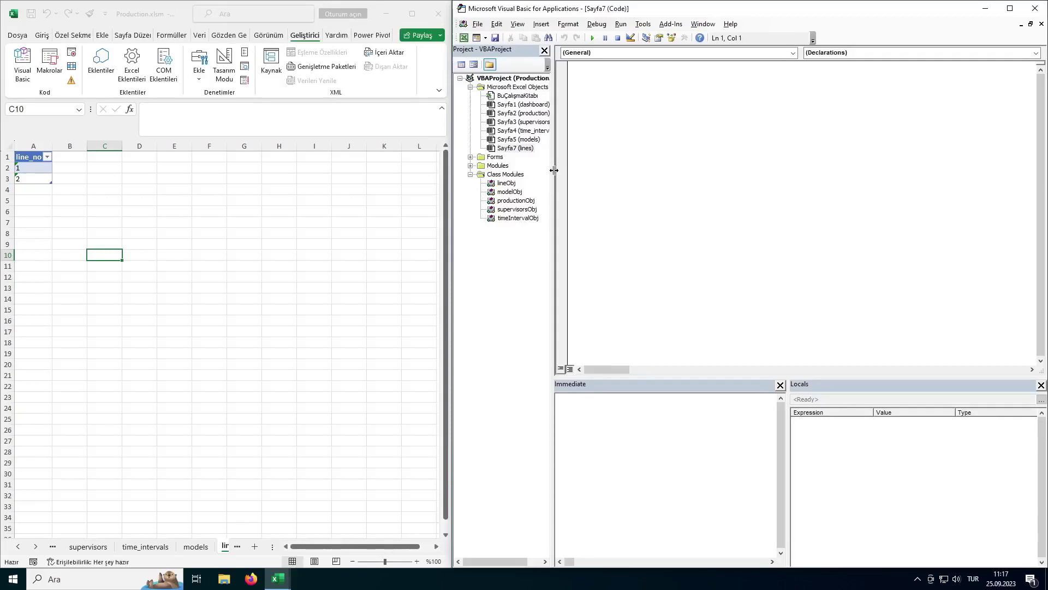
drag(554, 169, 584, 167)
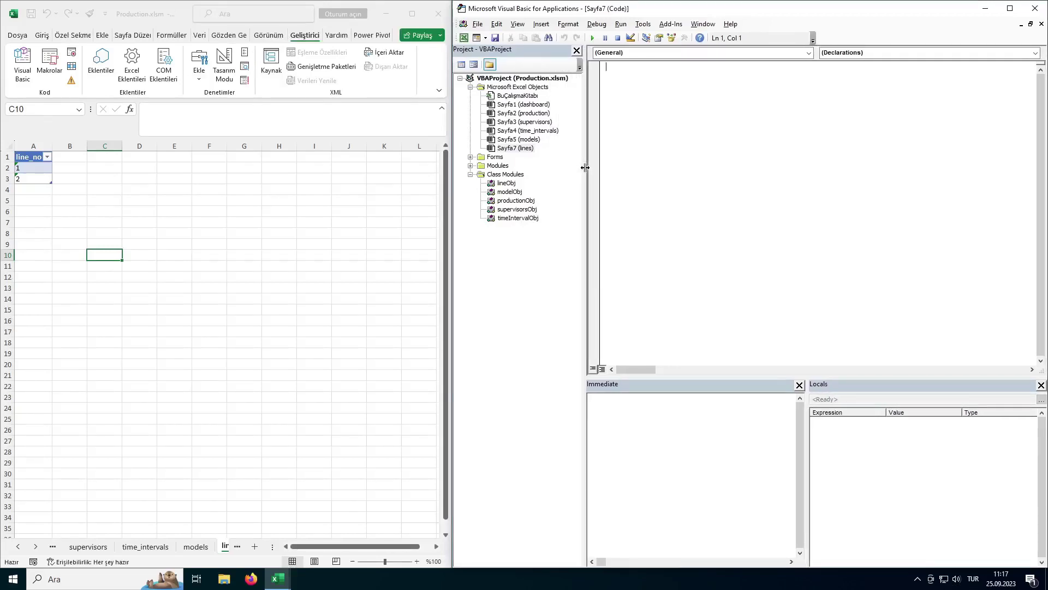
Open the lineObj class module and highlight its line_no property
click(515, 185)
click(513, 193)
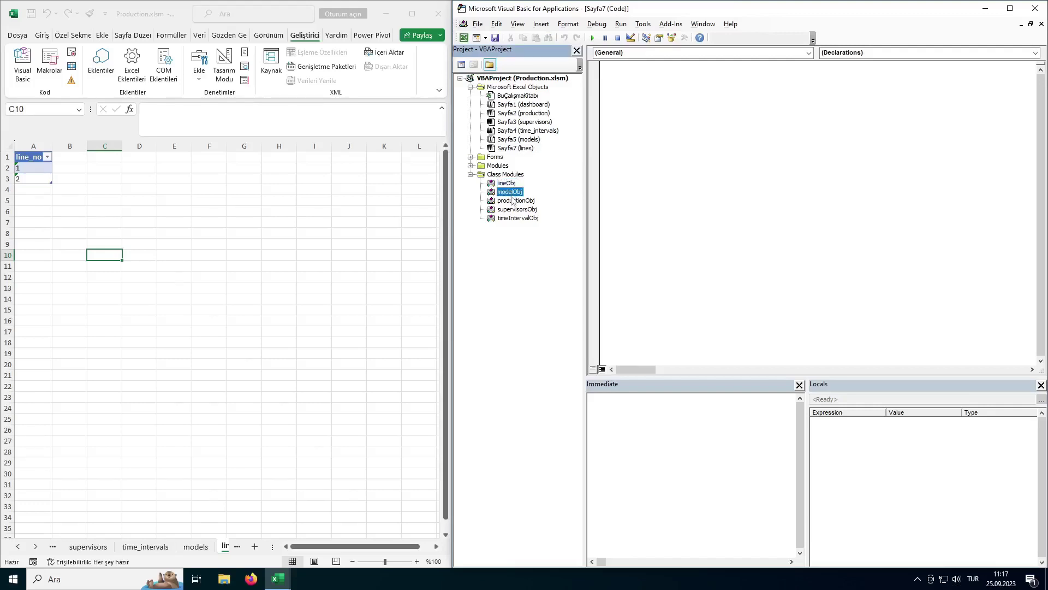
double_click(508, 184)
drag(720, 85, 602, 64)
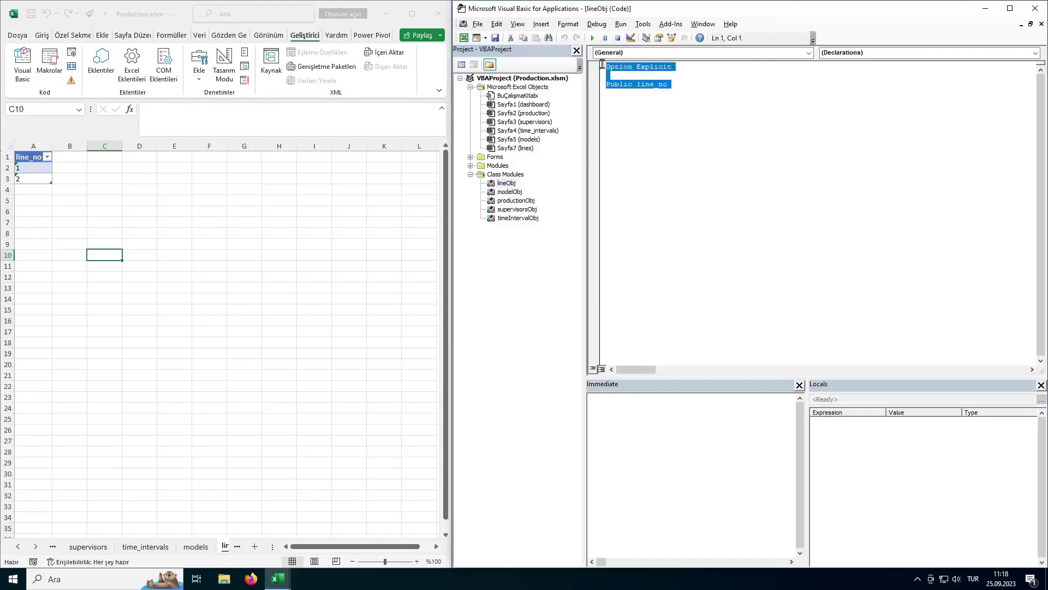
click(649, 110)
drag(677, 84, 637, 87)
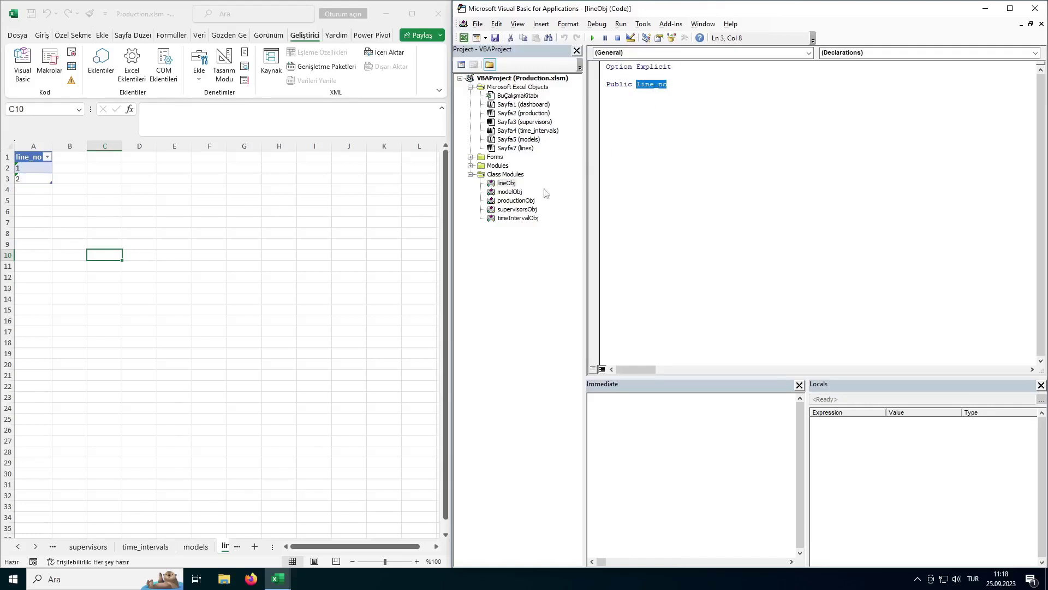
Compare modelObj's model and hourly_target properties with the models sheet's model_ and hourly_target headers
double_click(510, 192)
double_click(648, 84)
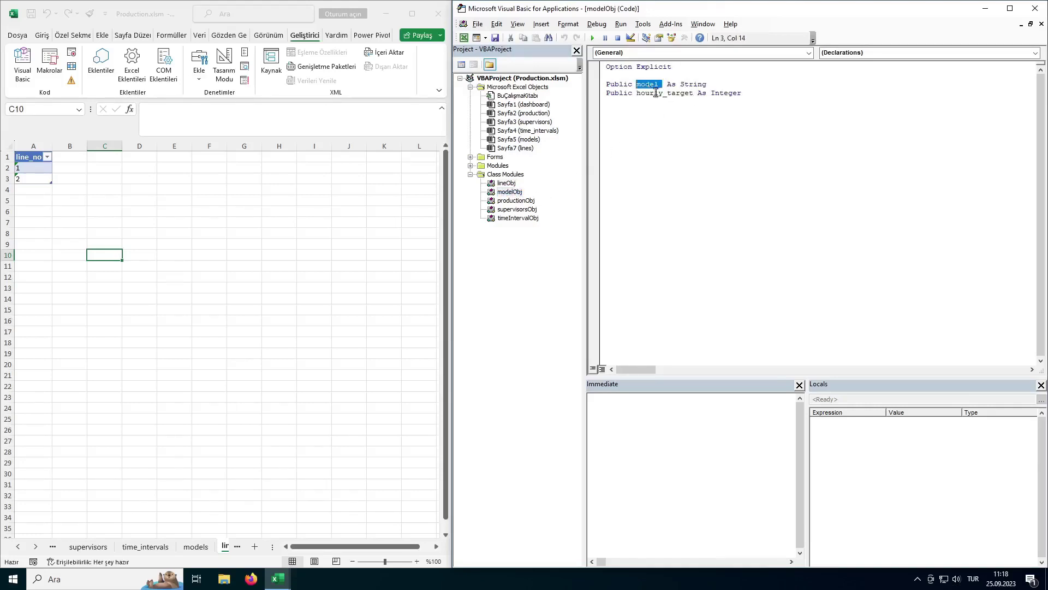
double_click(659, 93)
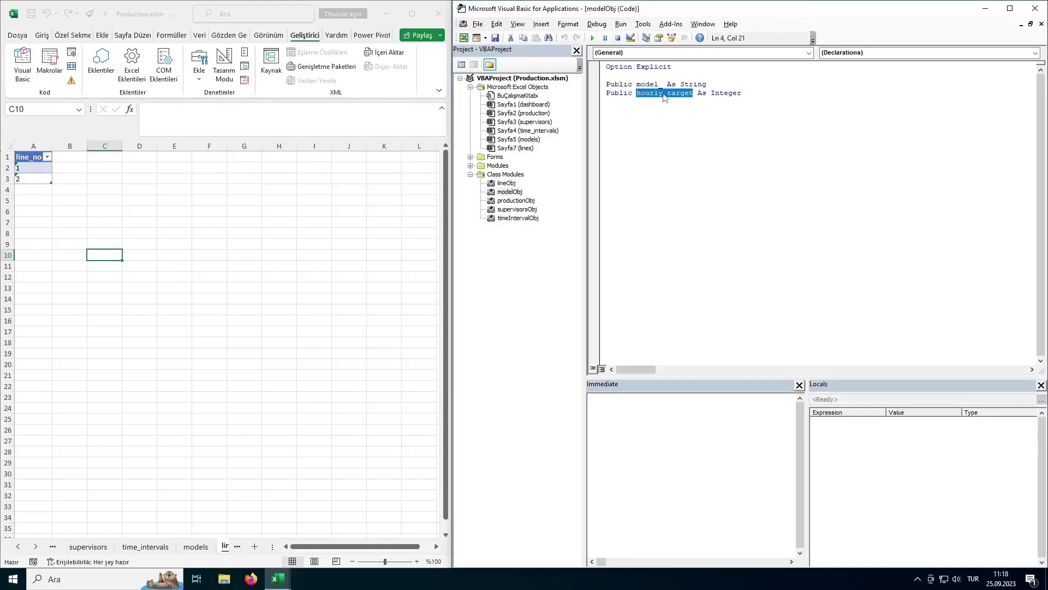
click(196, 547)
click(26, 158)
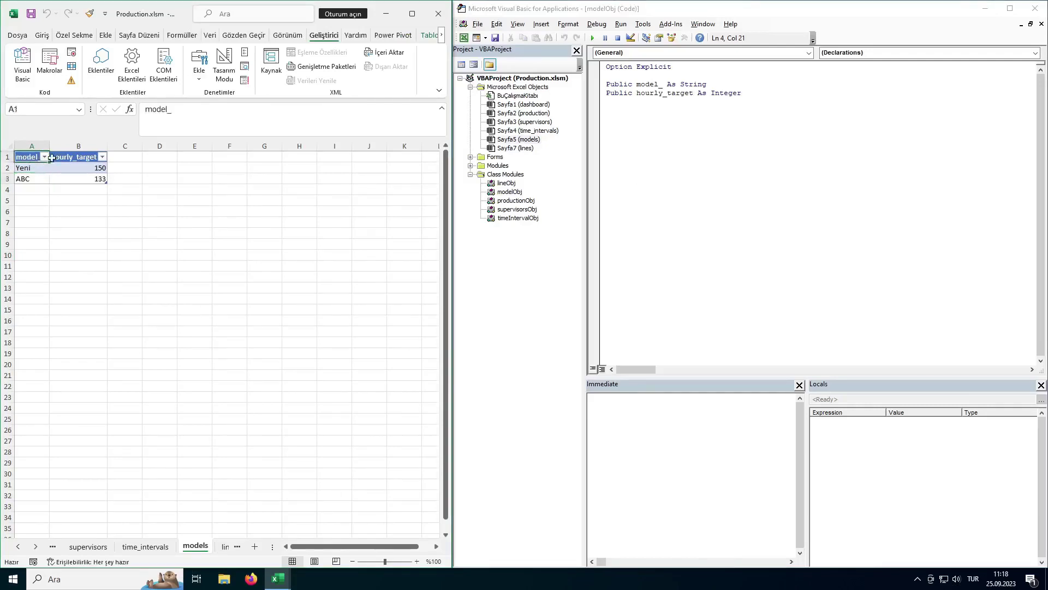
click(79, 159)
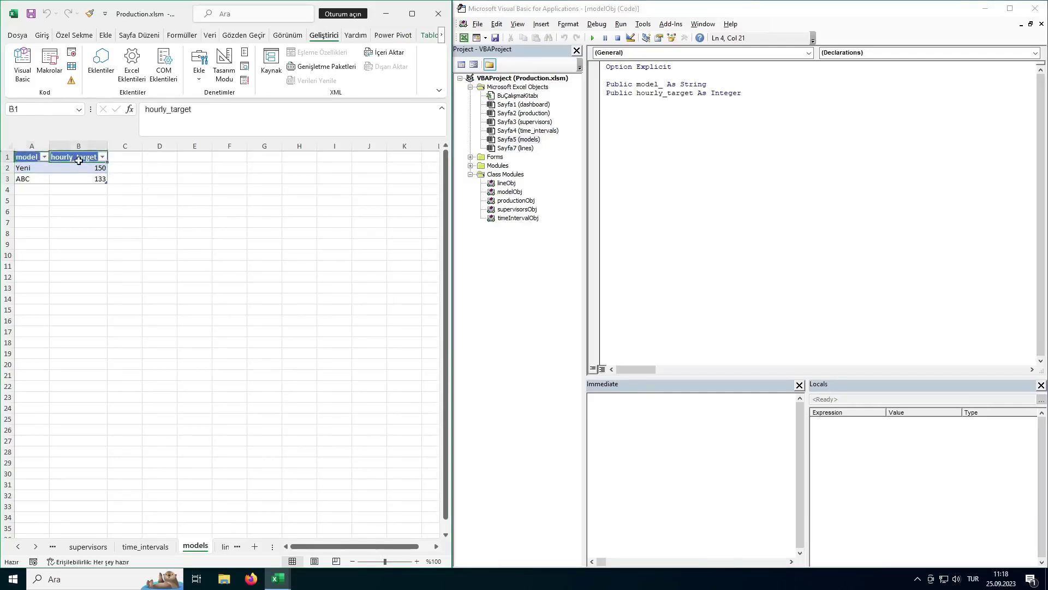
Open productionObj and check its fields against the production sheet headers, starting at date_
double_click(519, 201)
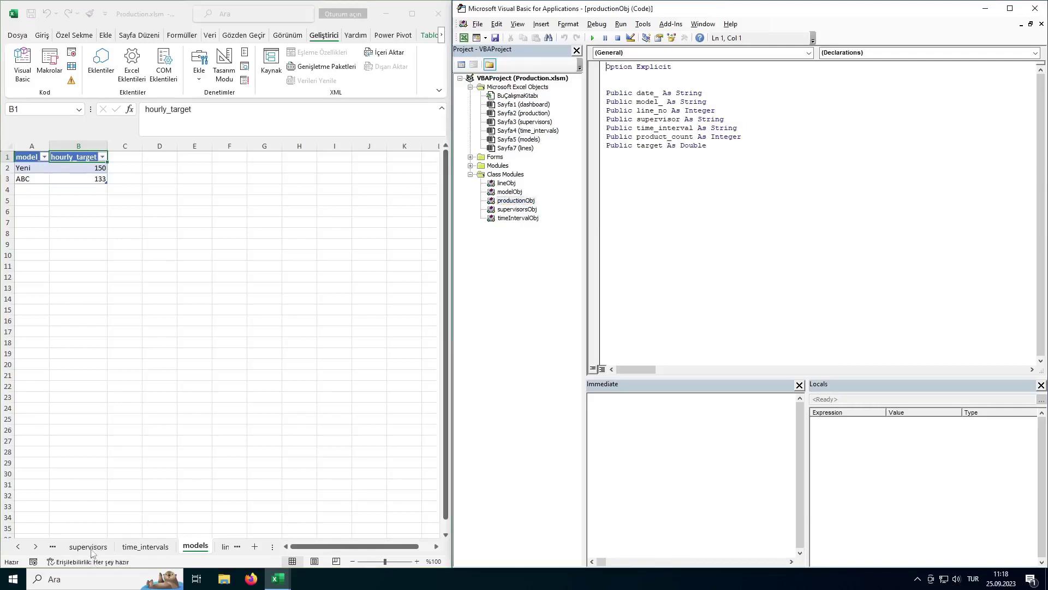
click(31, 549)
click(138, 546)
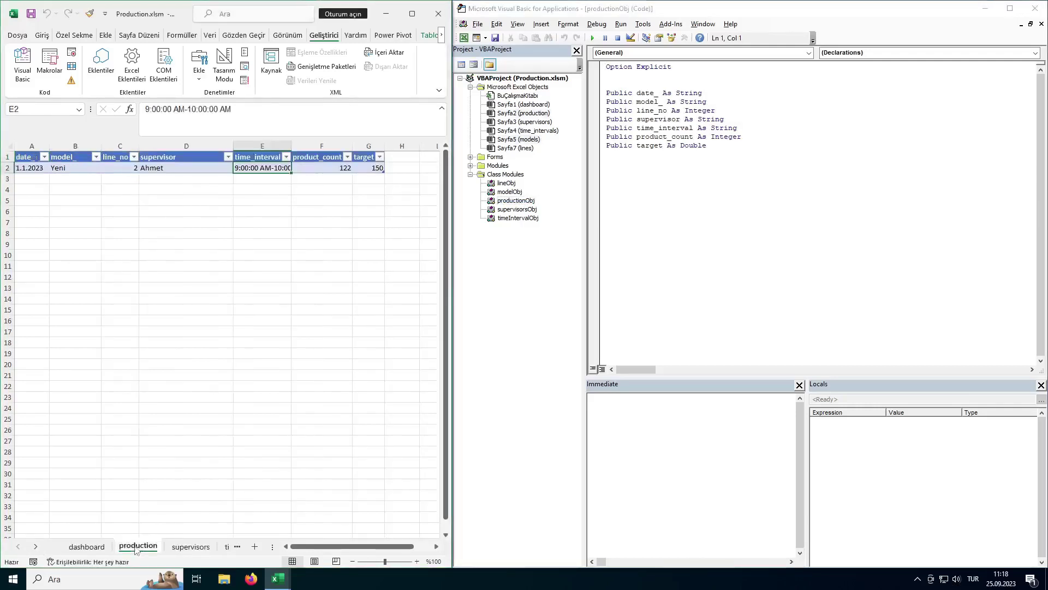
click(26, 159)
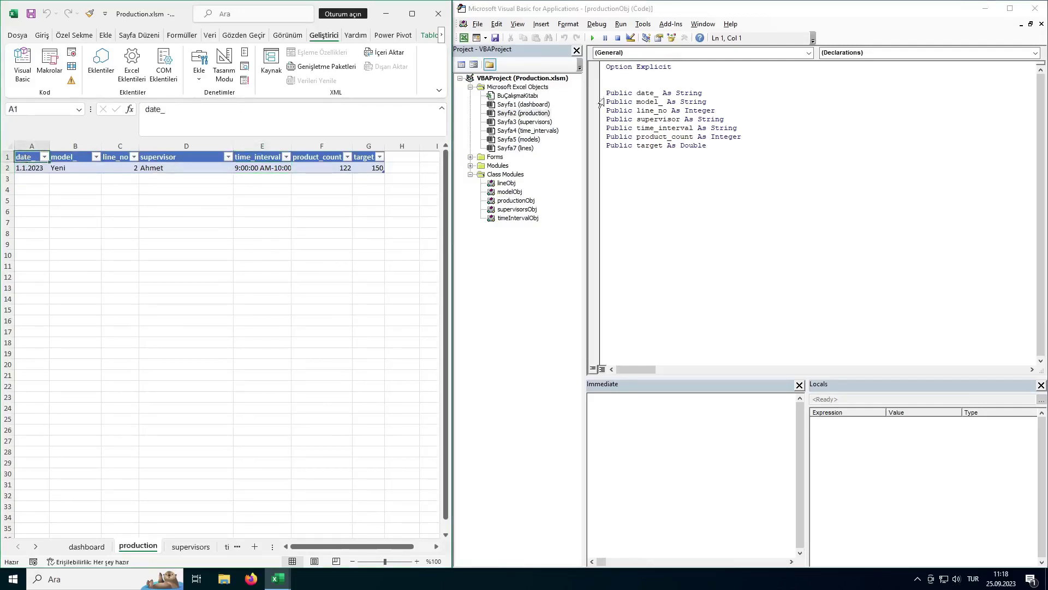
click(645, 102)
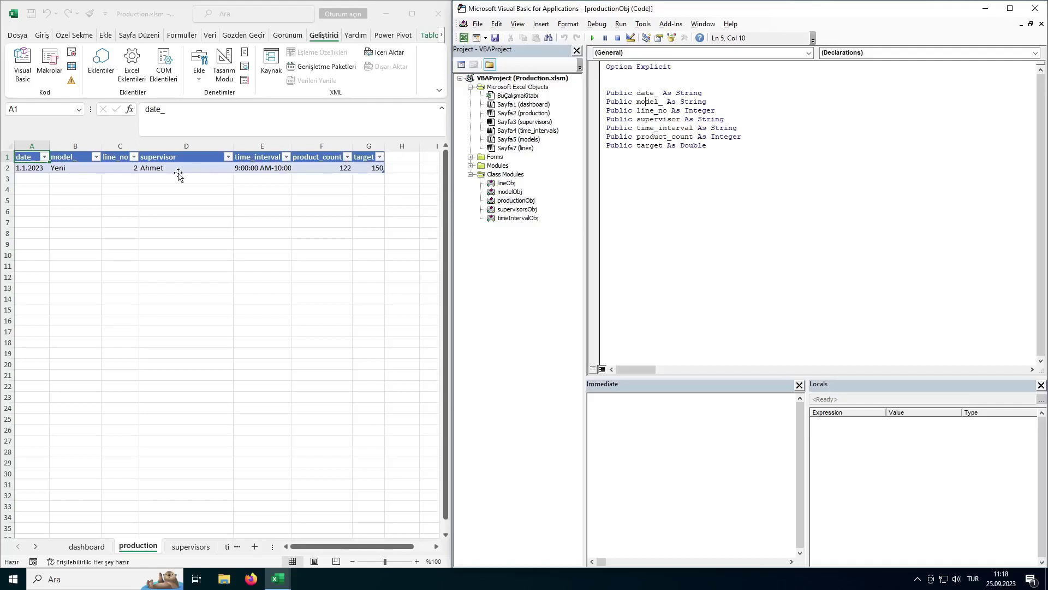
Match supervisorsObj's supervisor_name property with the supervisors sheet's supervisor_name header
double_click(518, 210)
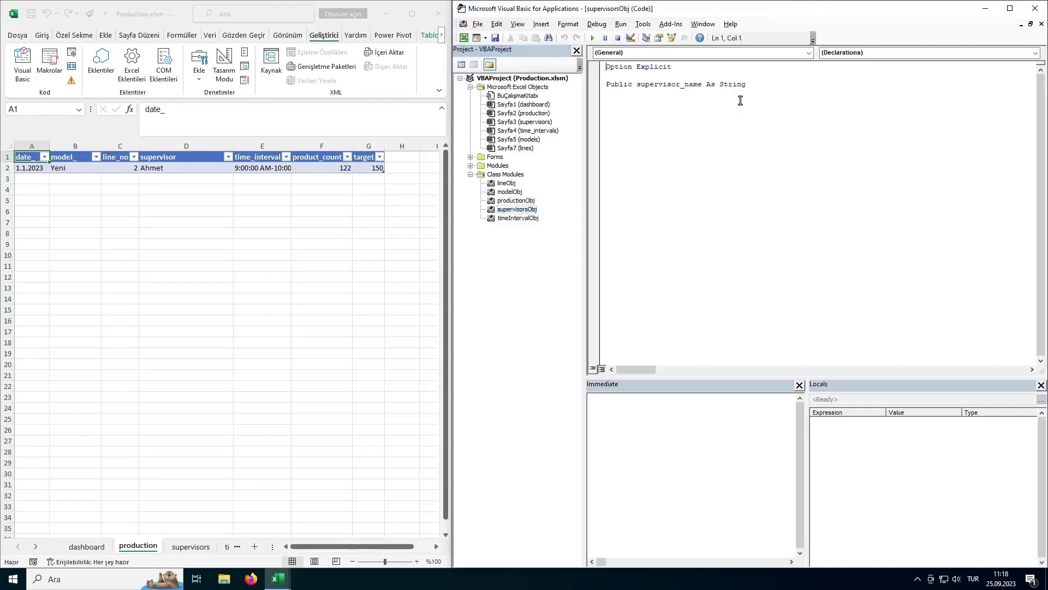
double_click(683, 86)
click(193, 546)
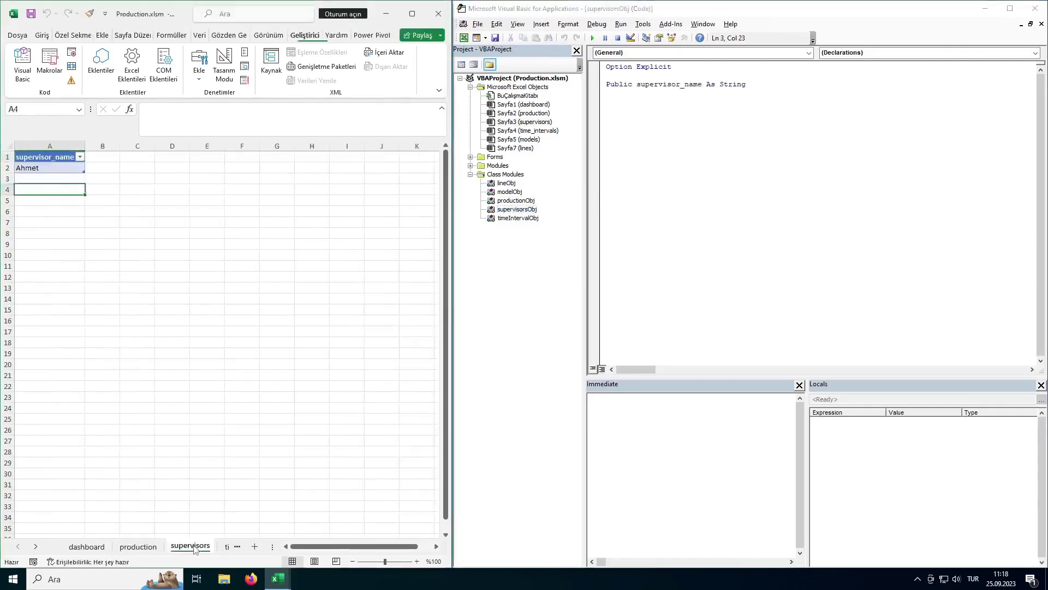
click(55, 157)
double_click(669, 88)
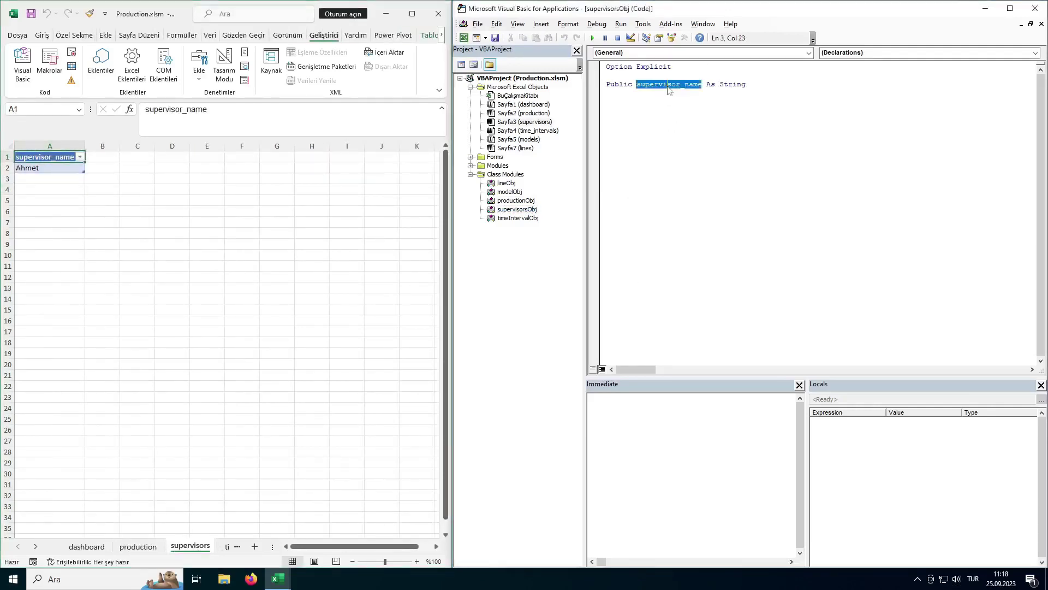
Compare timeIntervalObj's start_time and end_time declarations with the time_intervals sheet columns and values
click(524, 221)
double_click(525, 219)
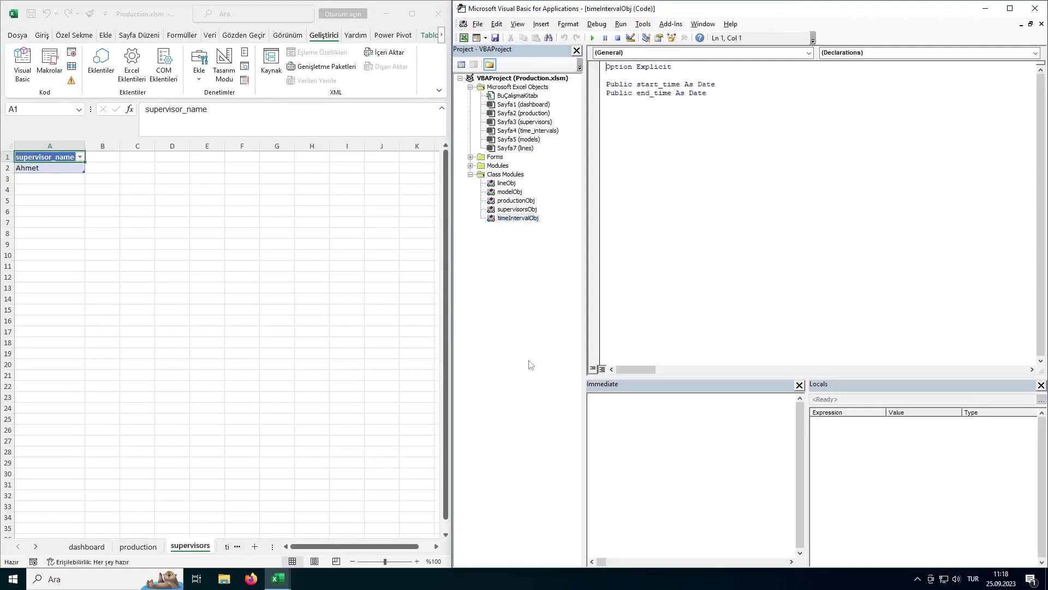
click(227, 547)
click(43, 158)
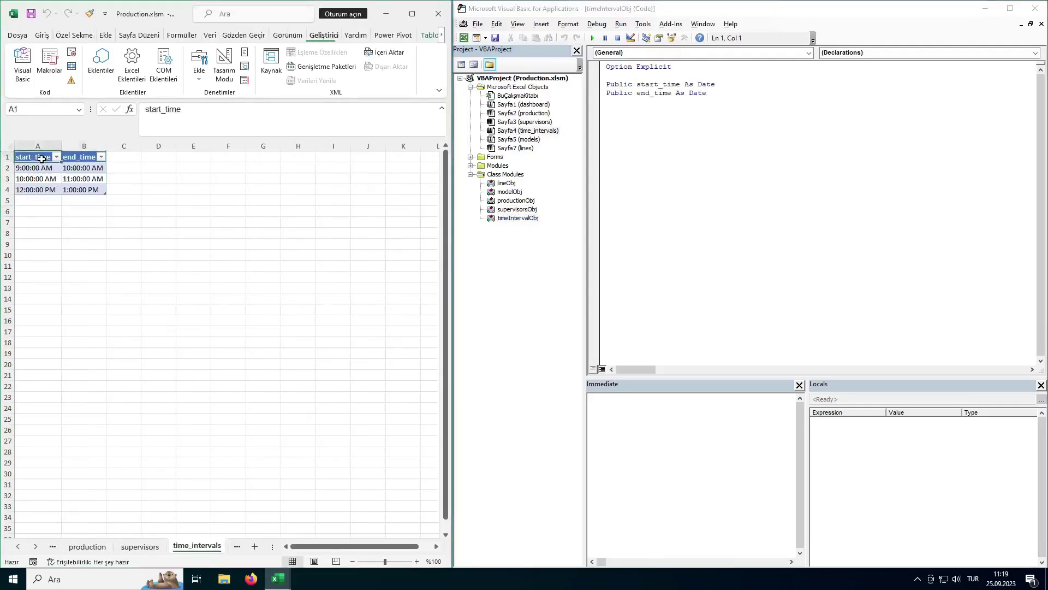
click(75, 157)
click(668, 93)
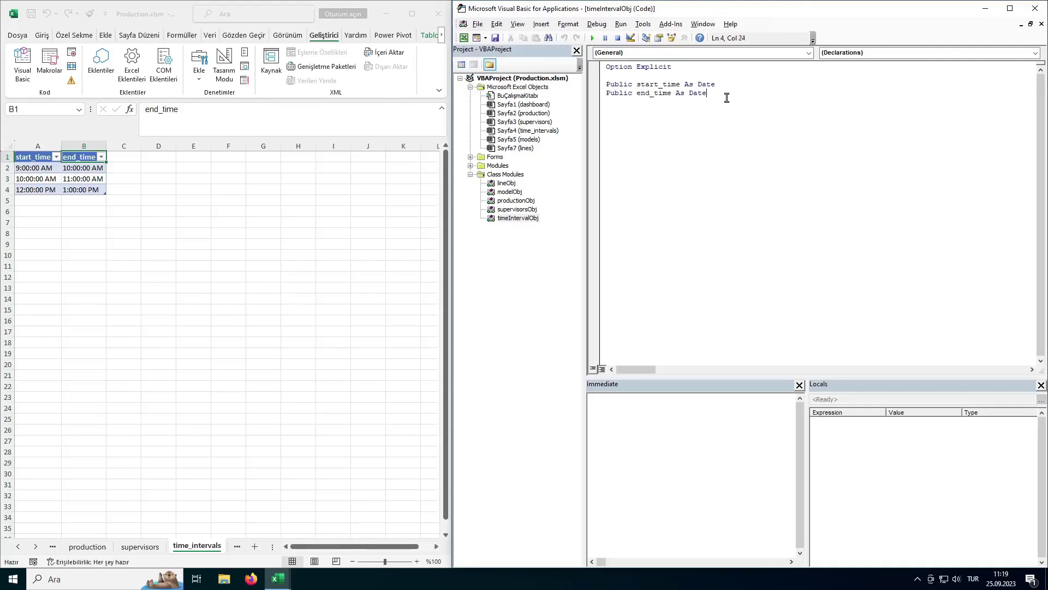
drag(727, 98, 604, 87)
click(42, 171)
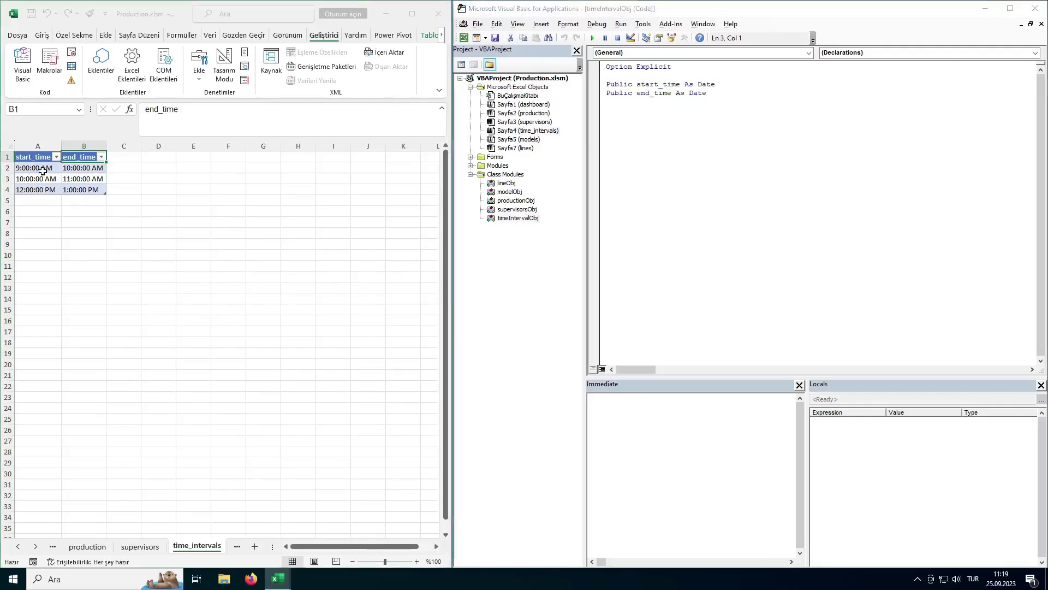
click(42, 171)
key(Right)
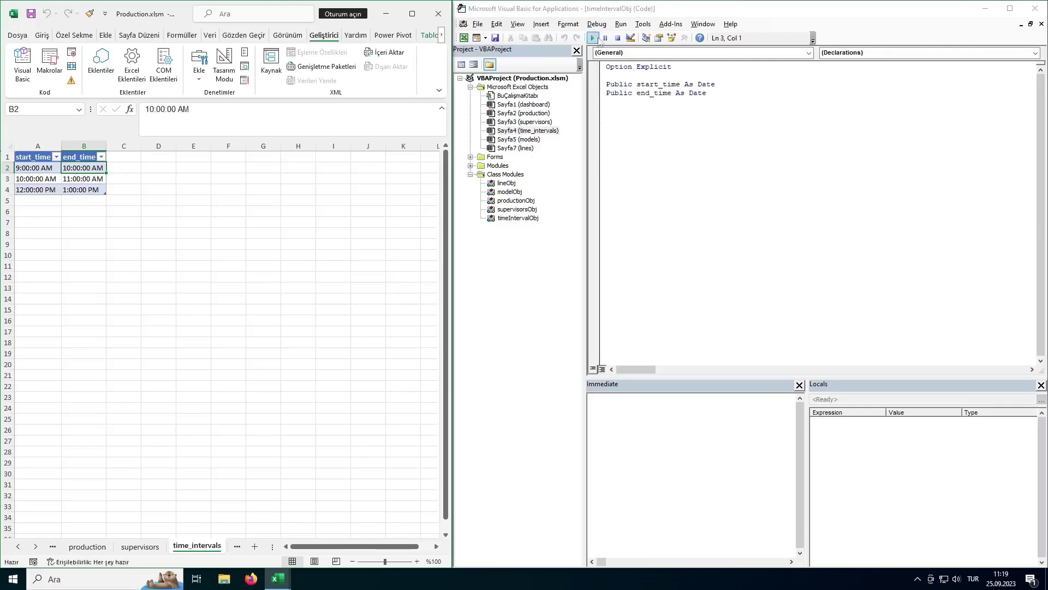
Launch the data-entry form with BAŞLAT on the dashboard sheet and move it up
click(18, 546)
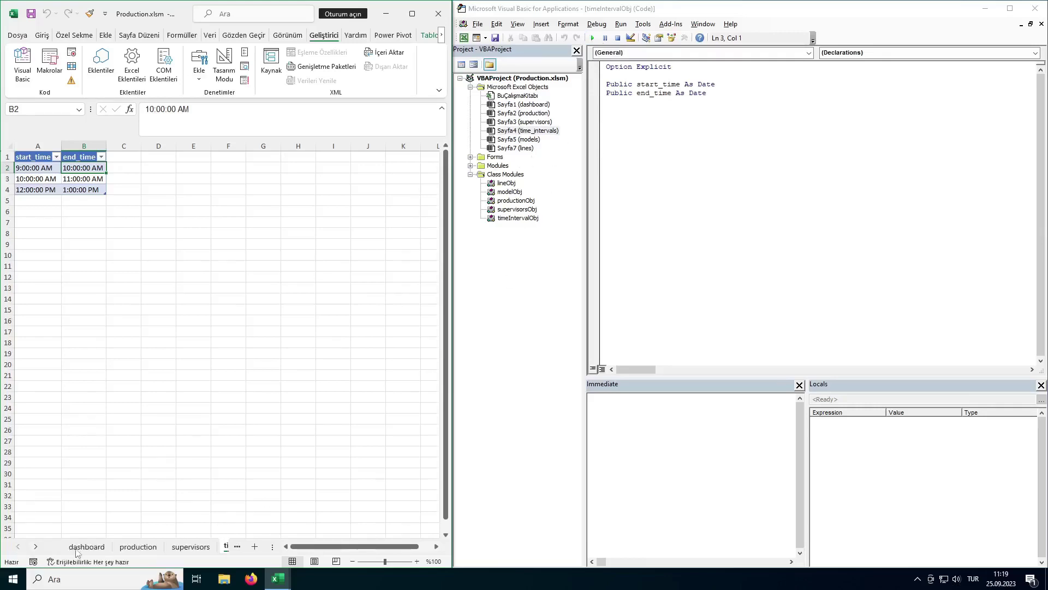
click(86, 546)
click(100, 220)
click(101, 168)
drag(194, 145, 325, 68)
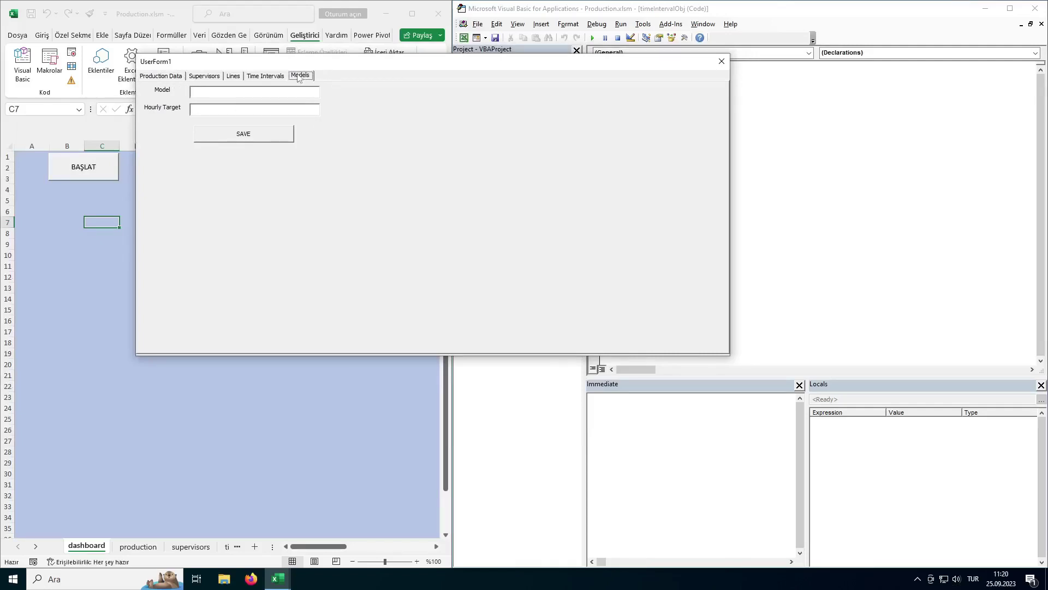
Browse the form's Time Intervals, Lines, Supervisors, Production Data and Models pages
click(279, 78)
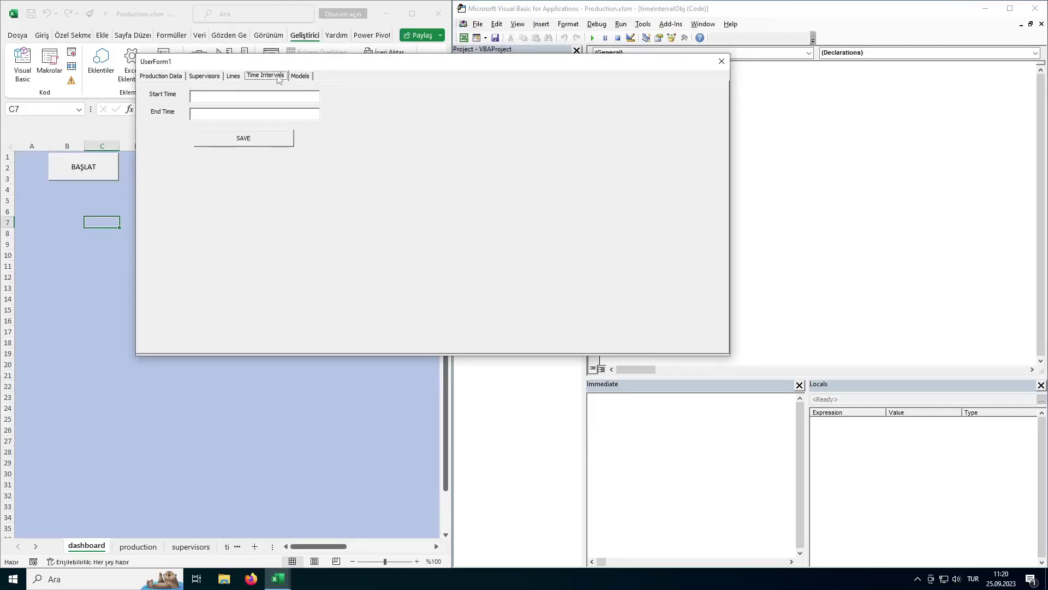
click(238, 78)
click(208, 81)
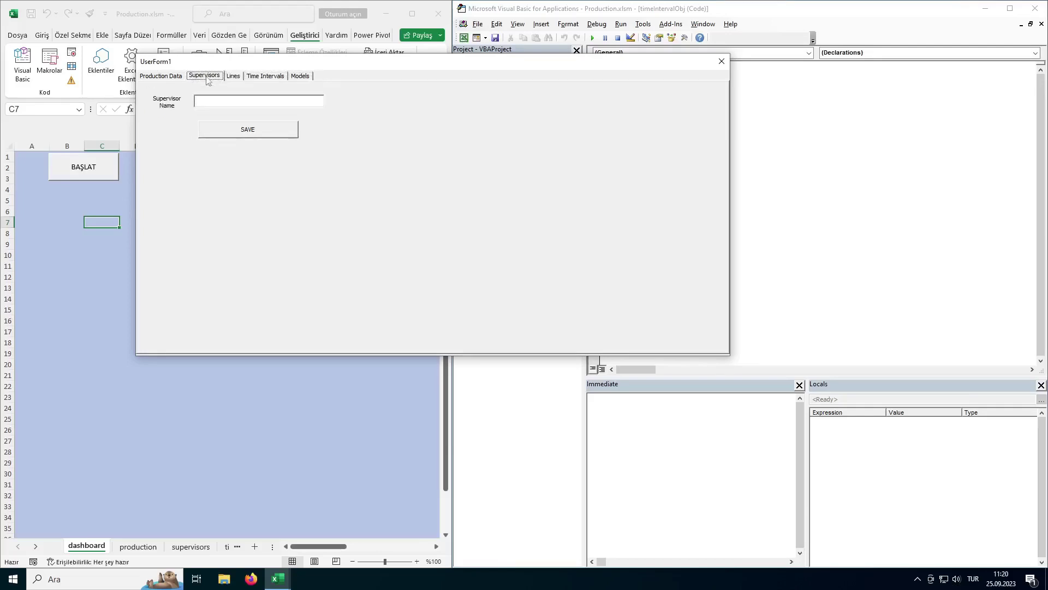
click(180, 81)
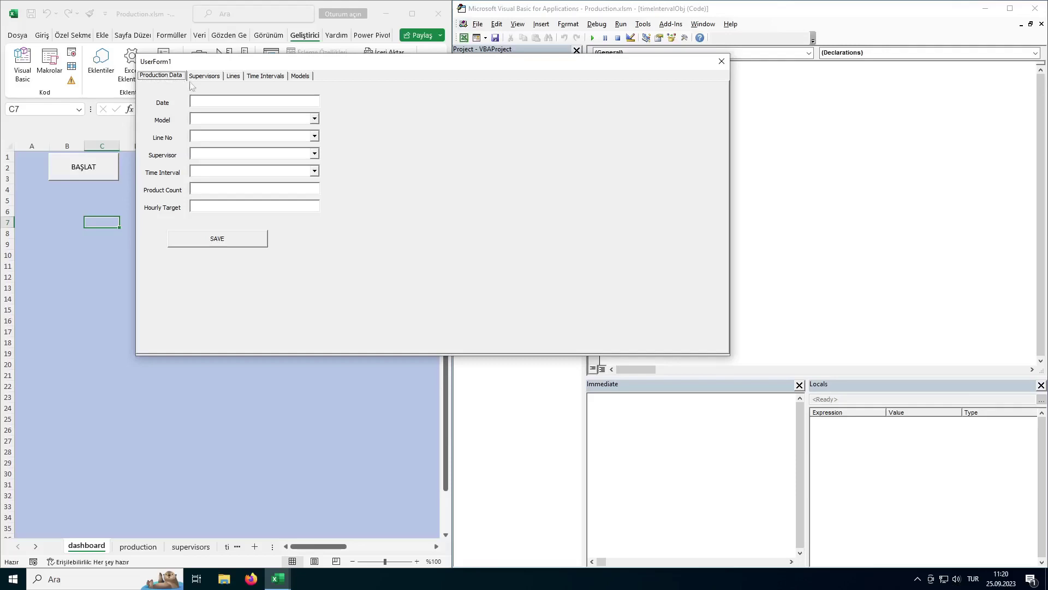
click(304, 76)
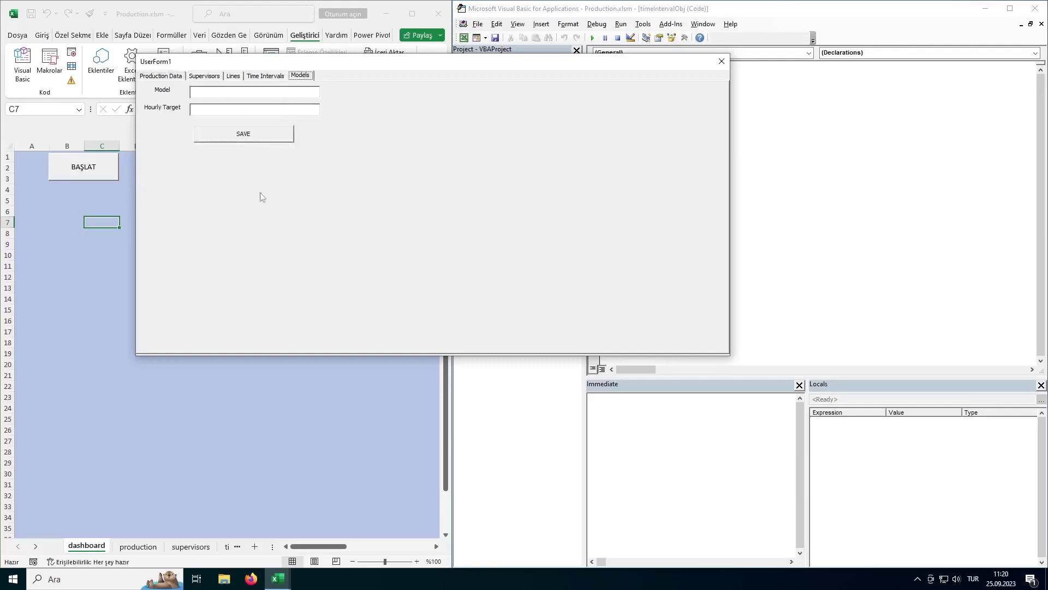
drag(380, 67, 672, 67)
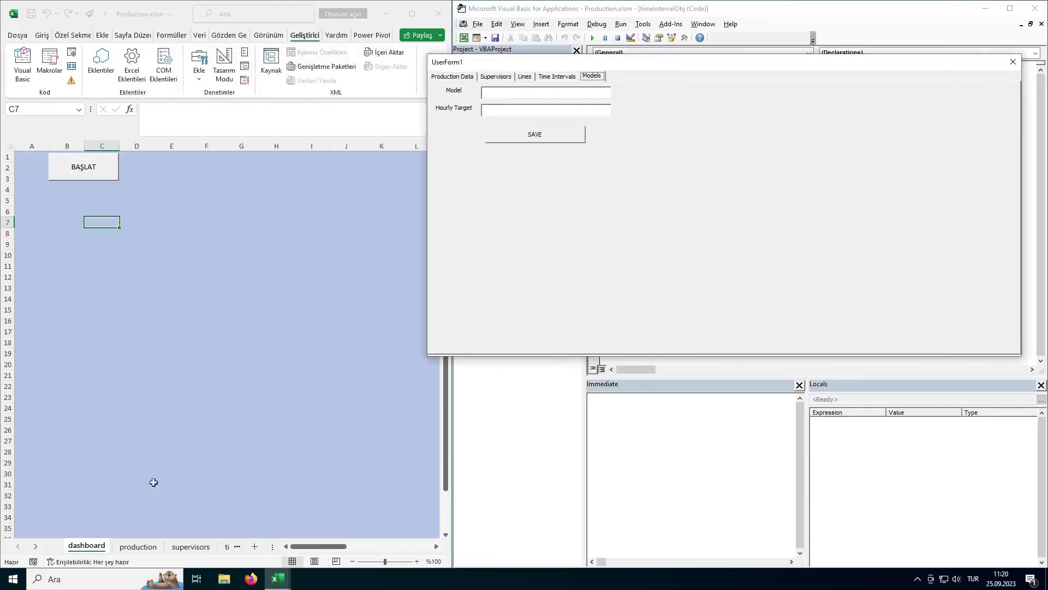
click(191, 546)
click(226, 546)
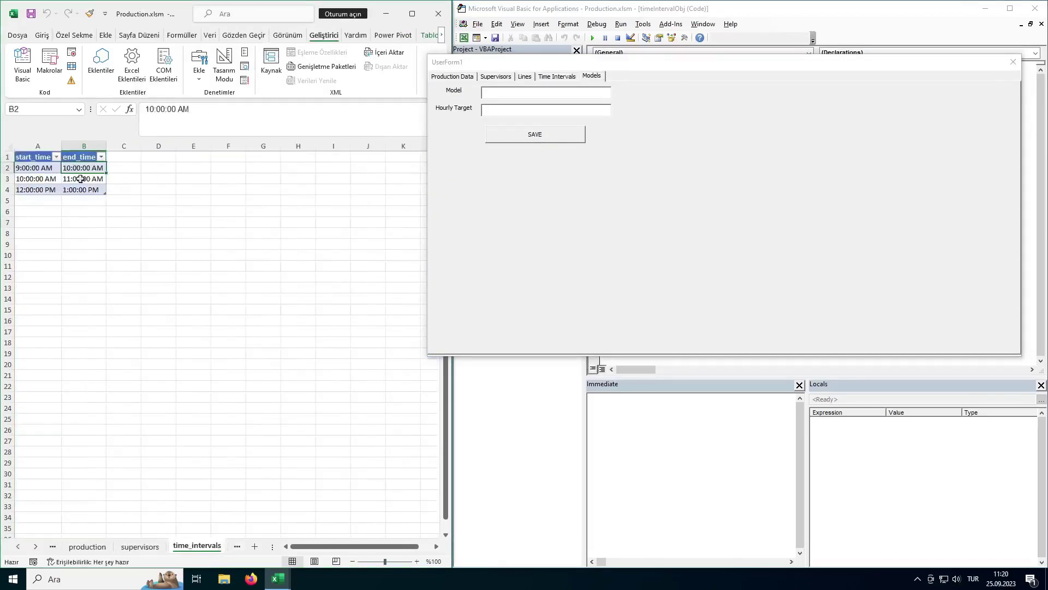
click(680, 69)
drag(679, 68, 324, 108)
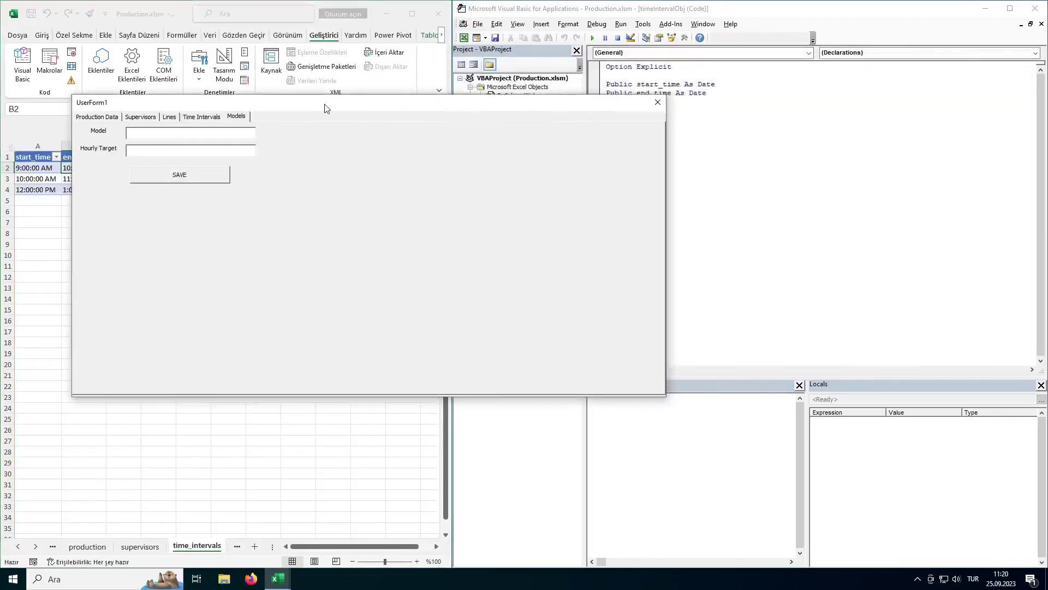
Fill Production Data with model Yeni, line 1, the listed supervisor and 9:00–10:00 AM, then close the form
click(93, 117)
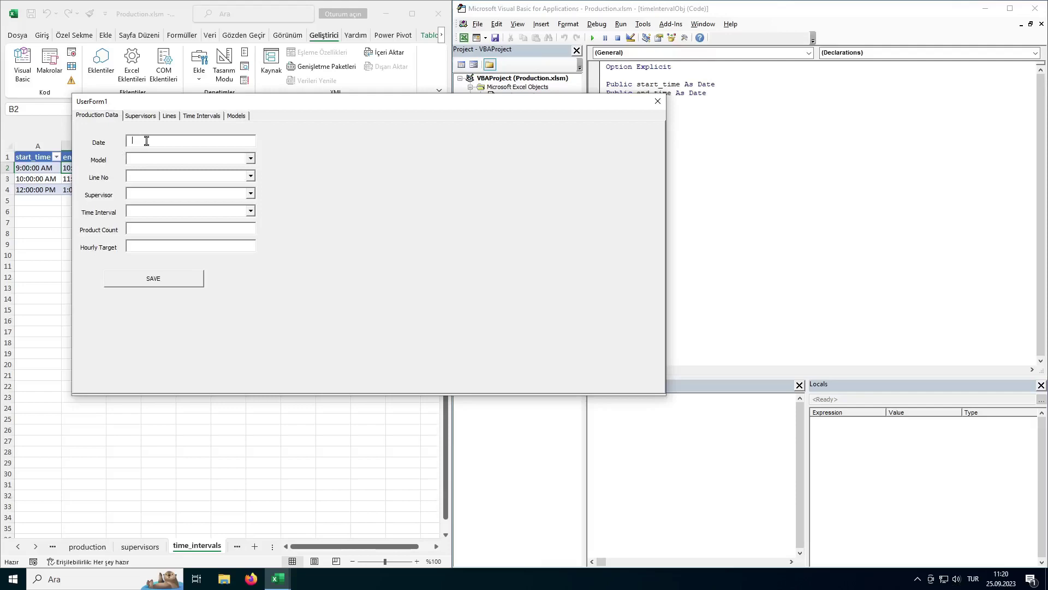
click(244, 158)
click(248, 175)
click(240, 188)
click(243, 194)
click(238, 205)
click(250, 211)
click(235, 217)
drag(572, 101, 544, 87)
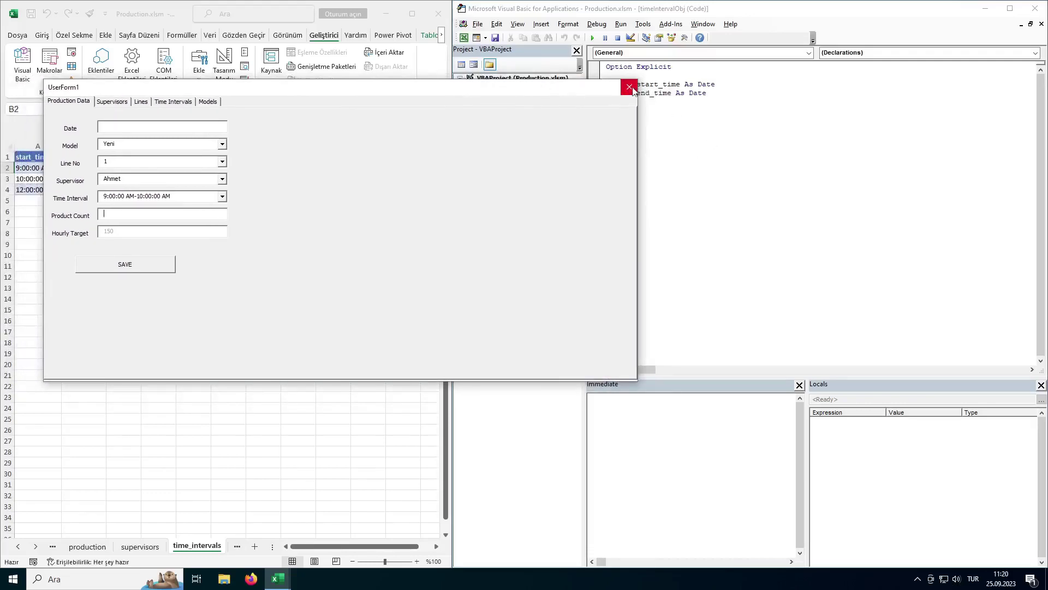
click(629, 86)
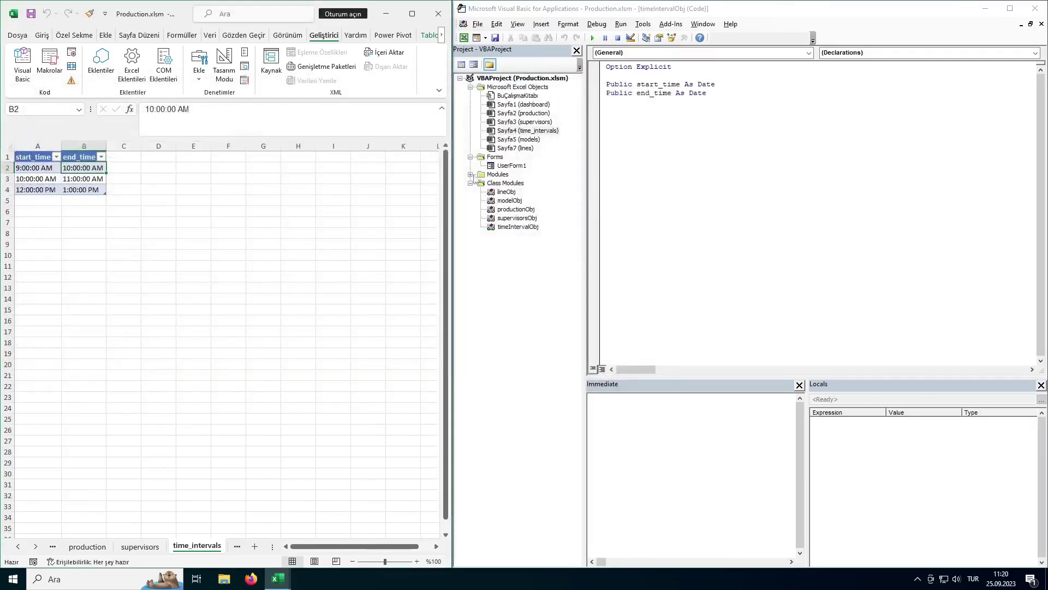
Show the service module's baslat macro beside the dashboard sheet and select vbModeless
click(471, 175)
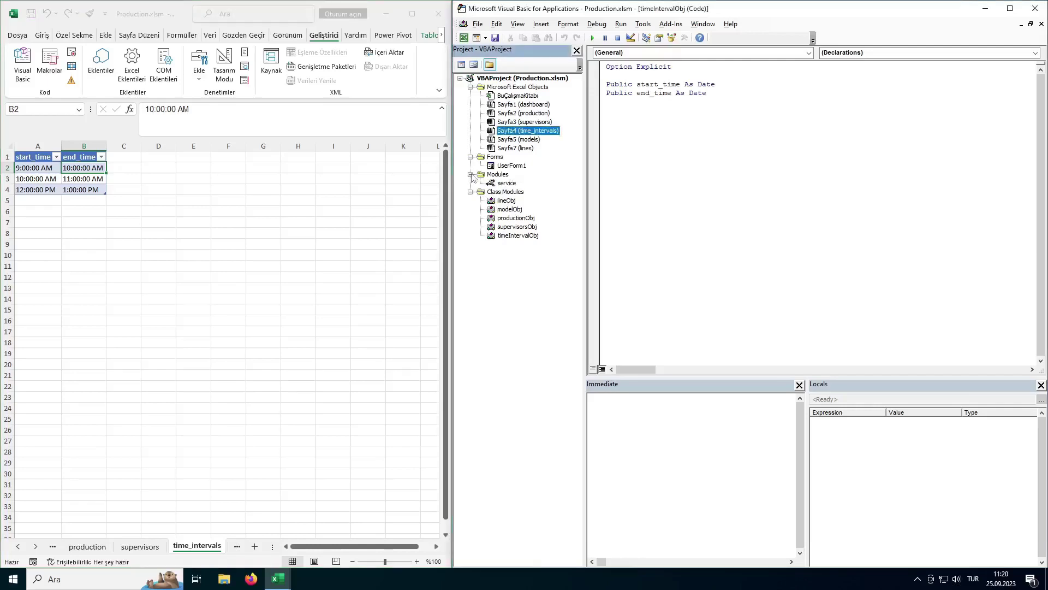
double_click(505, 183)
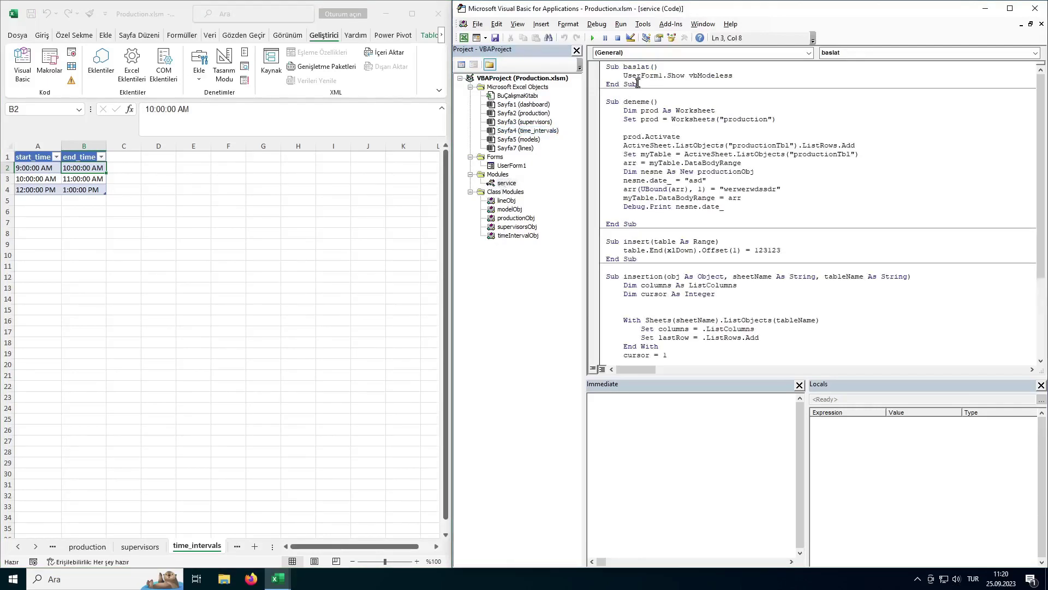
drag(637, 83, 606, 66)
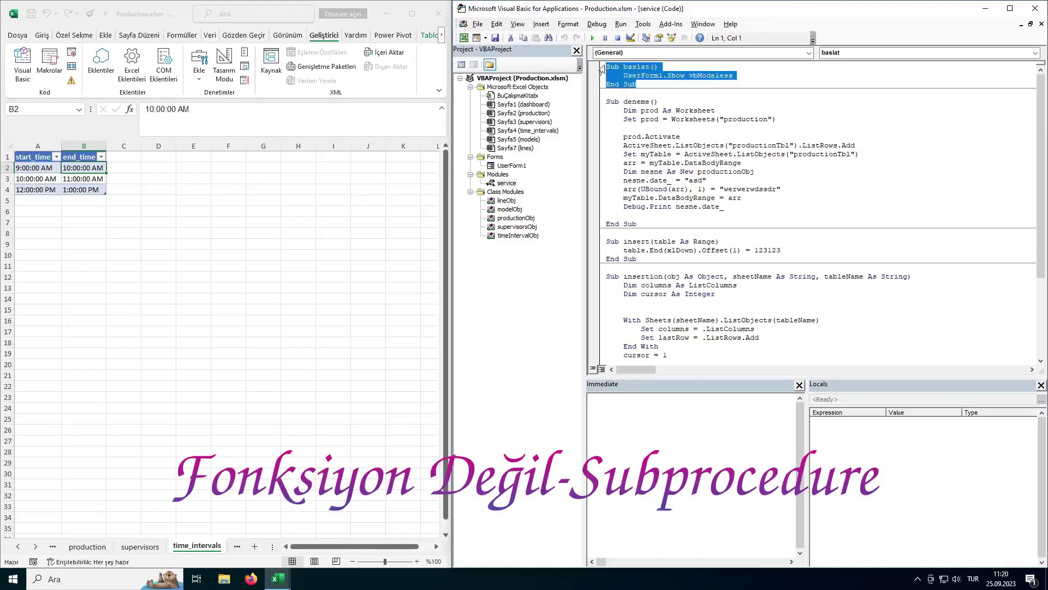
click(650, 76)
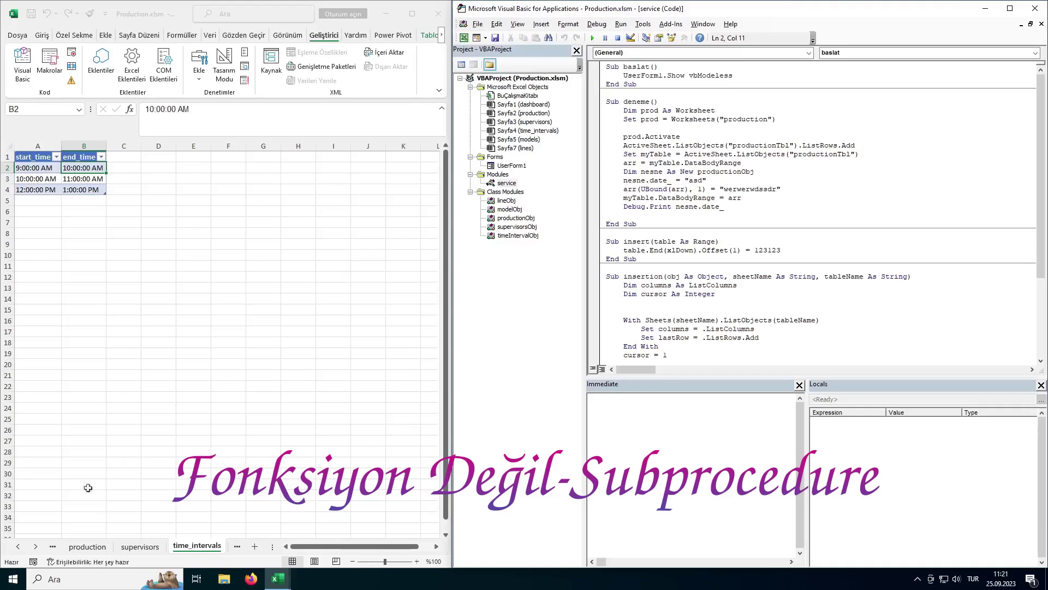
click(18, 549)
click(86, 547)
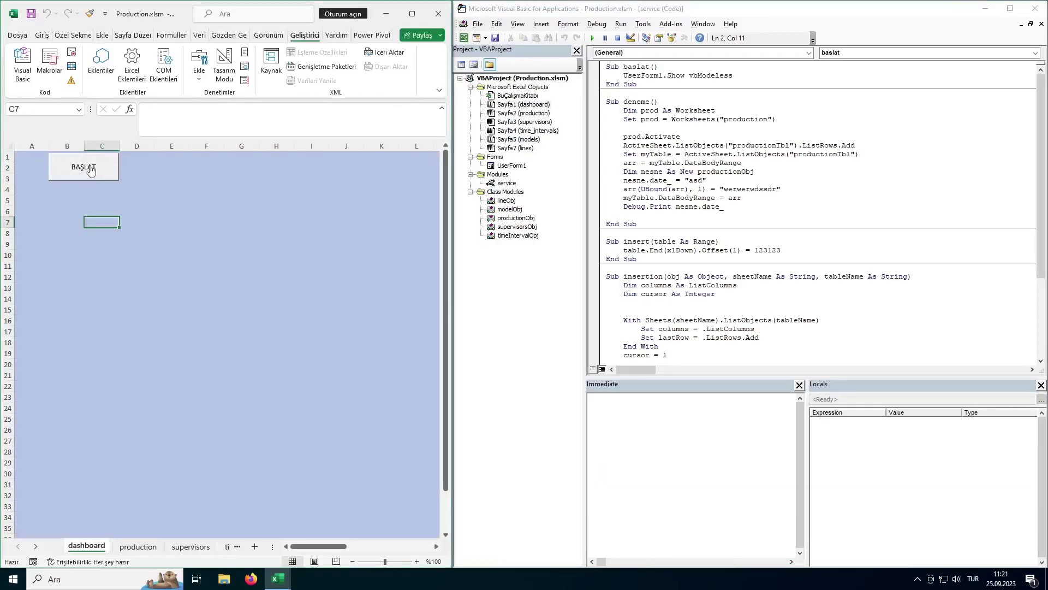
drag(637, 85, 604, 57)
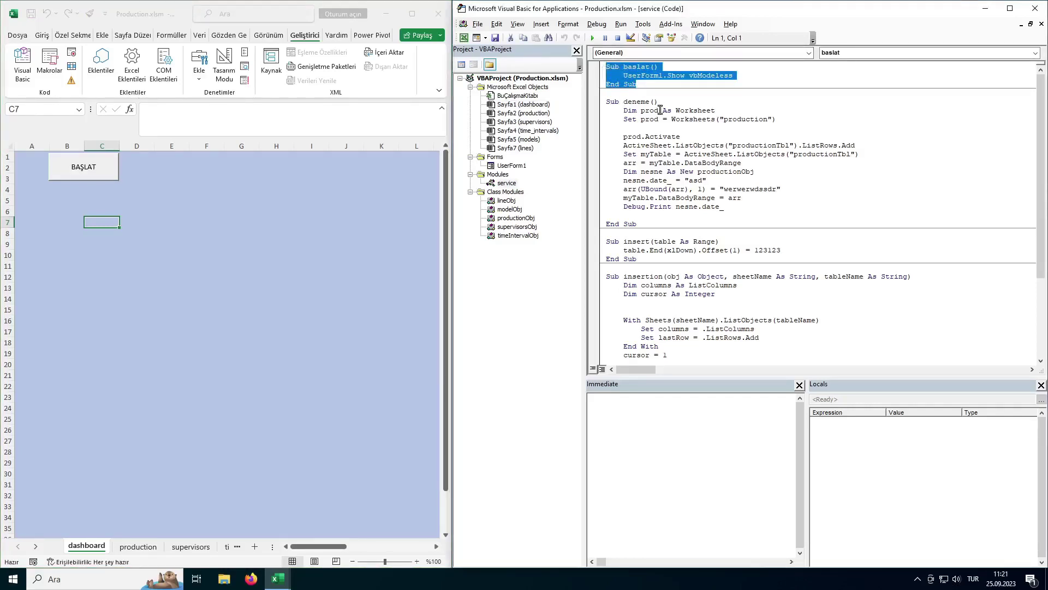
double_click(706, 76)
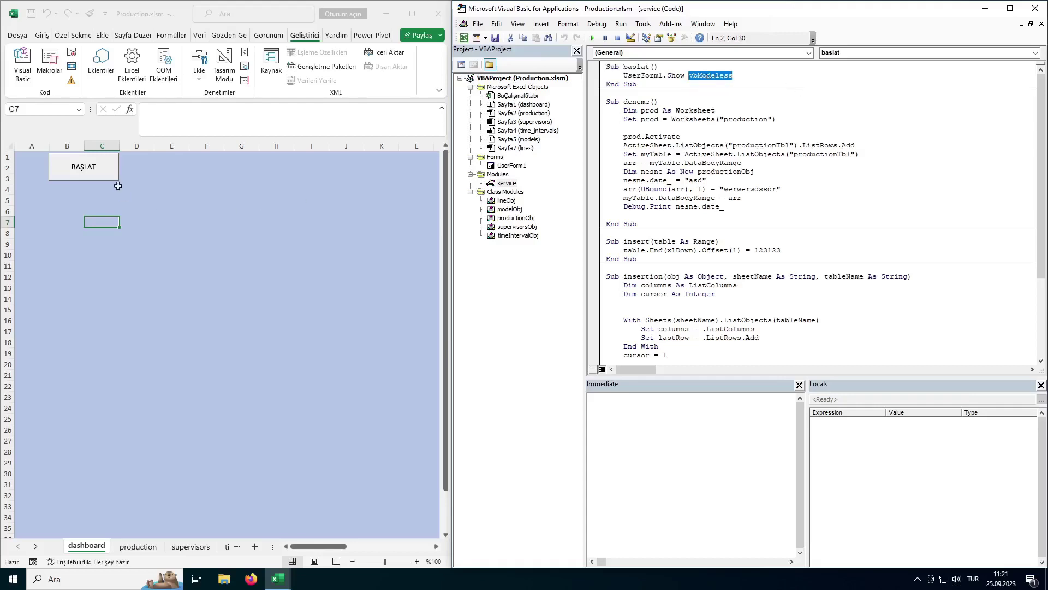
Run baslat with F5 and select sheet cells while the modeless form stays open, then close it
key(F5)
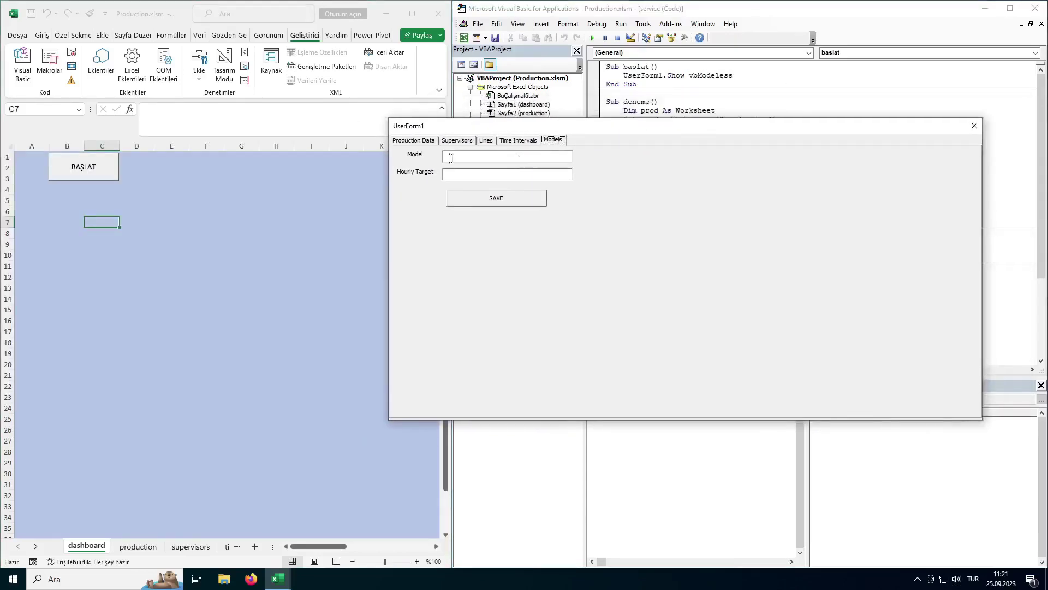
click(140, 211)
click(137, 264)
click(171, 200)
click(171, 223)
click(242, 179)
click(241, 244)
click(171, 266)
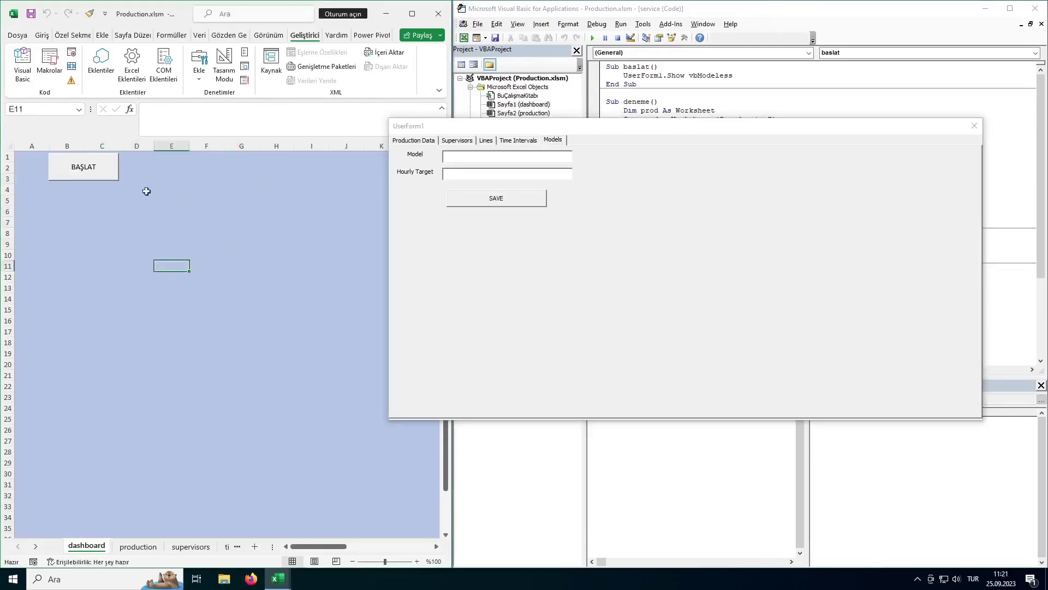
click(974, 125)
Delete vbModeless from UserForm1.Show, rerun the macro to open the form modally, and close it
double_click(717, 76)
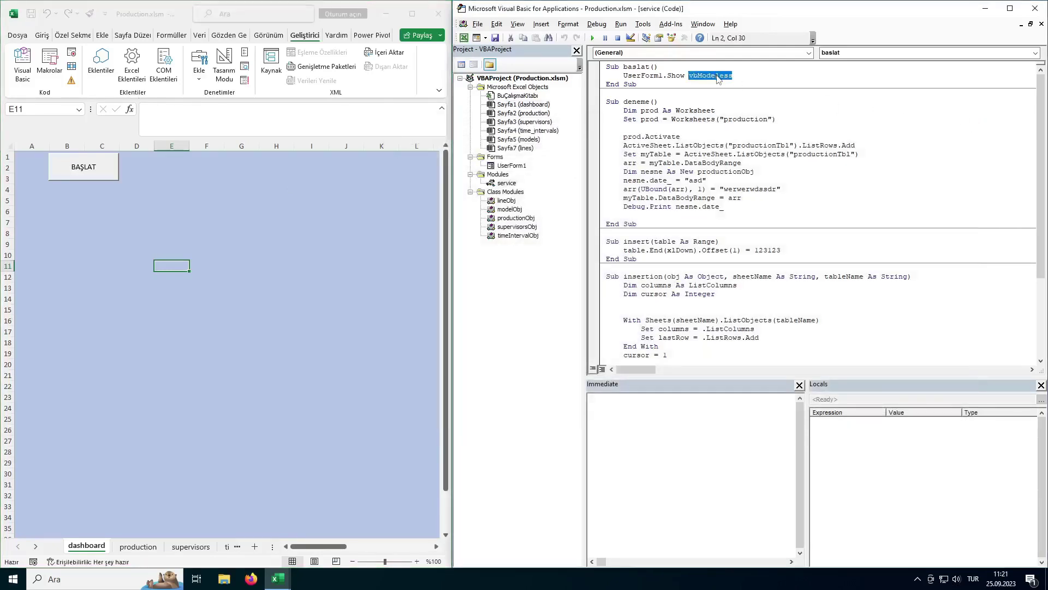
key(BackSpace)
key(BackSpace)
click(111, 178)
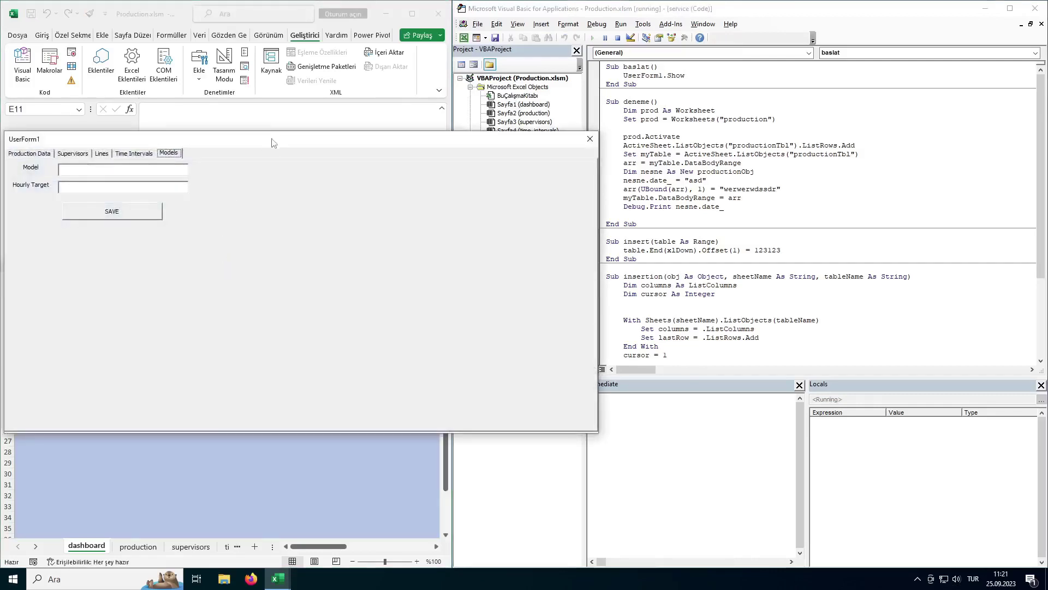
drag(273, 143, 671, 146)
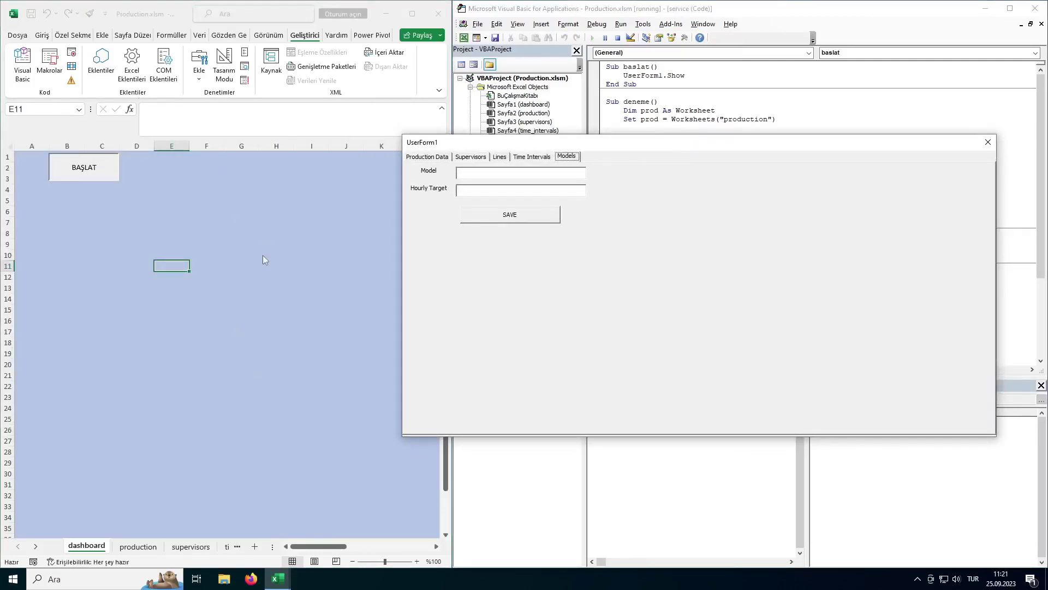
click(988, 142)
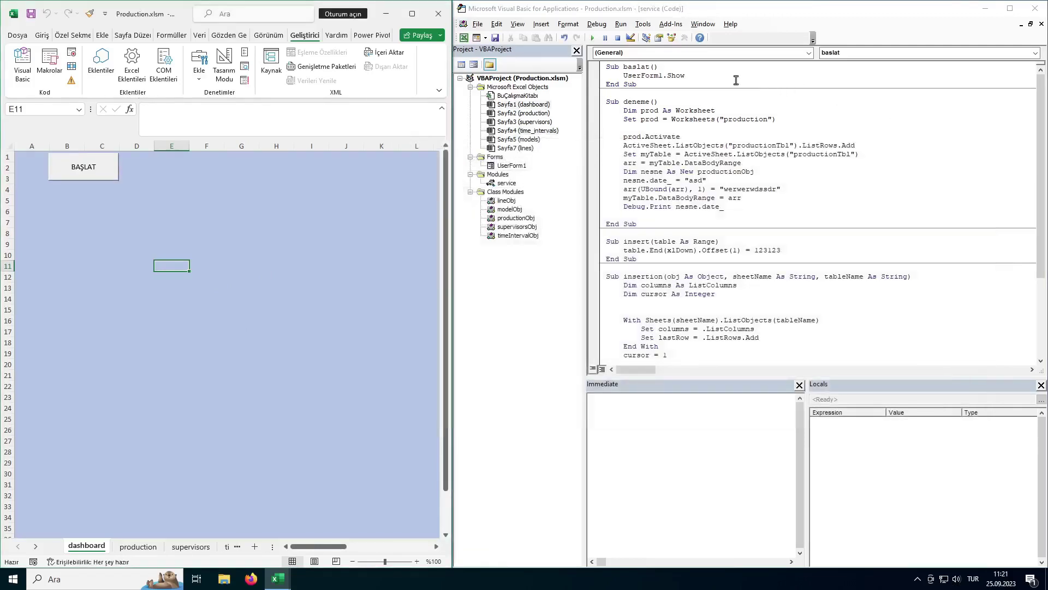
Retype vbModeless after UserForm1.Show in the baslat macro
text(vbModeless)
key(Down)
key(Down)
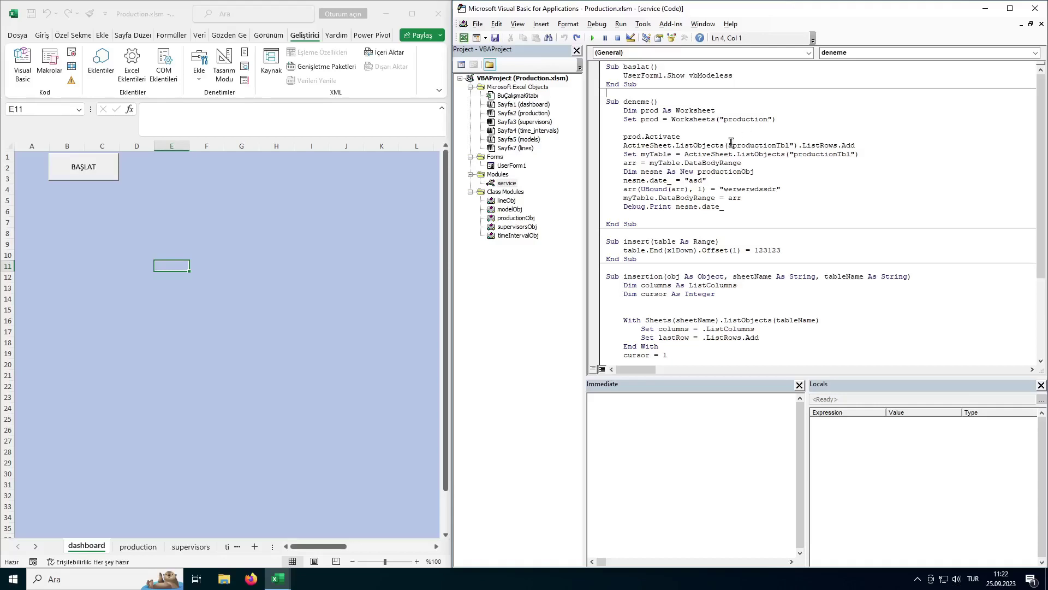
scroll(703, 148, down, 2)
Review the insertion Sub, then open UserForm1 in design view
double_click(653, 225)
scroll(655, 227, down, 1)
drag(652, 330, 599, 199)
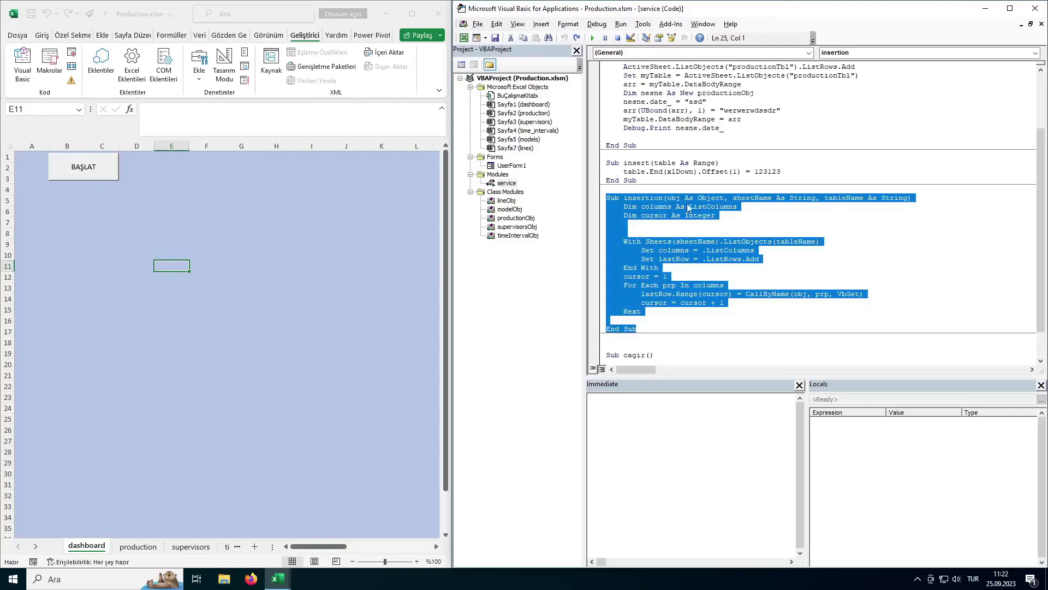
scroll(688, 208, down, 1)
scroll(674, 229, down, 1)
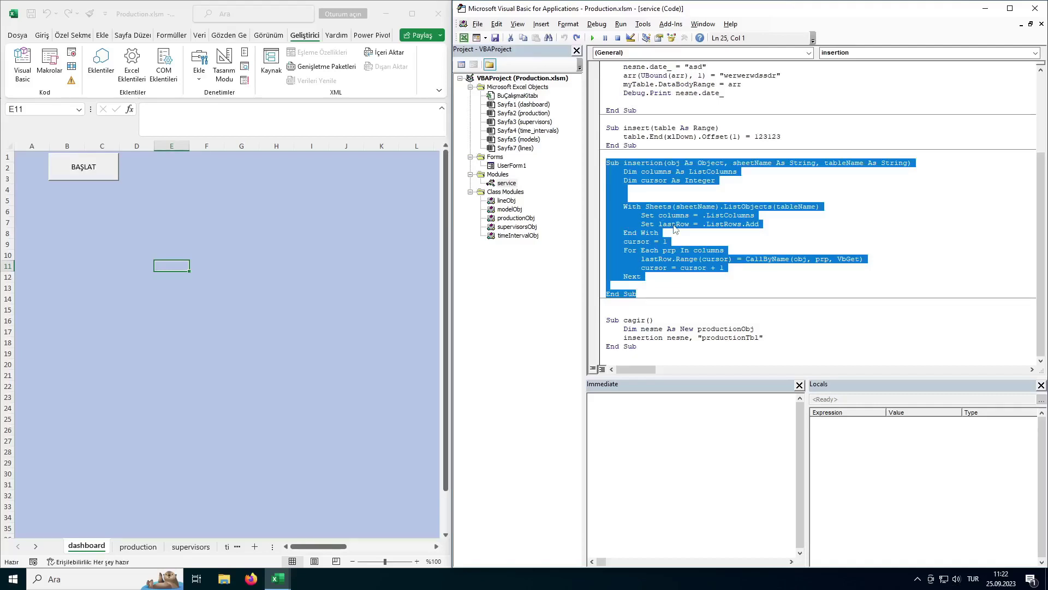
double_click(512, 166)
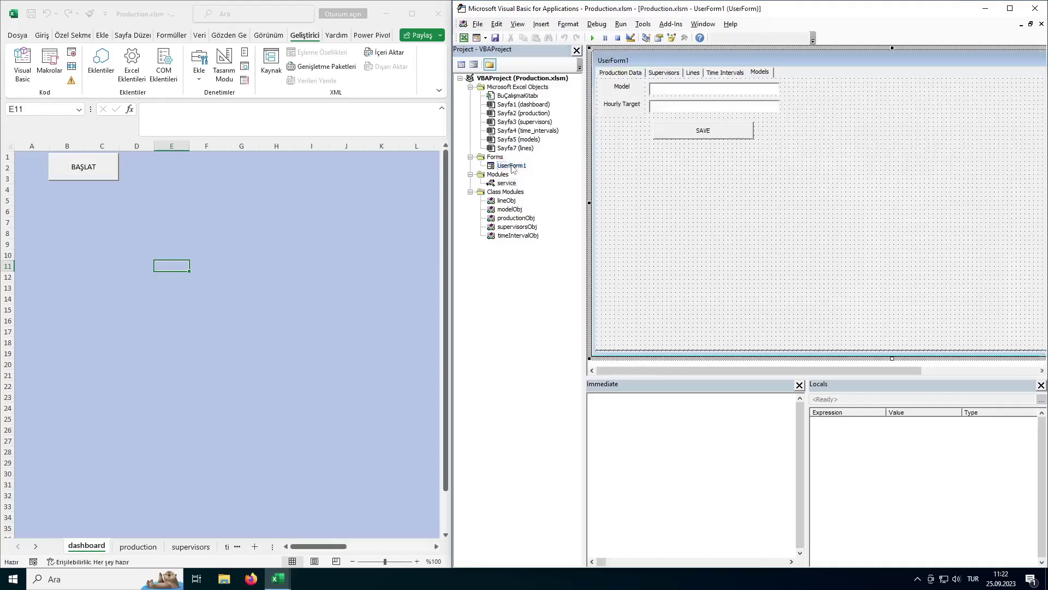
right_click(671, 127)
click(712, 197)
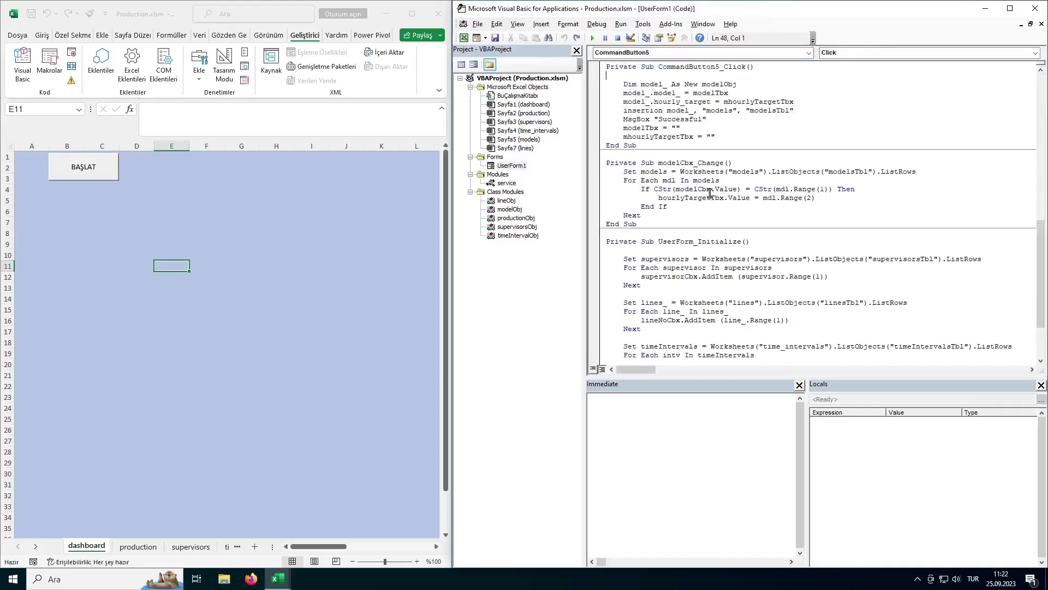
drag(614, 72, 675, 253)
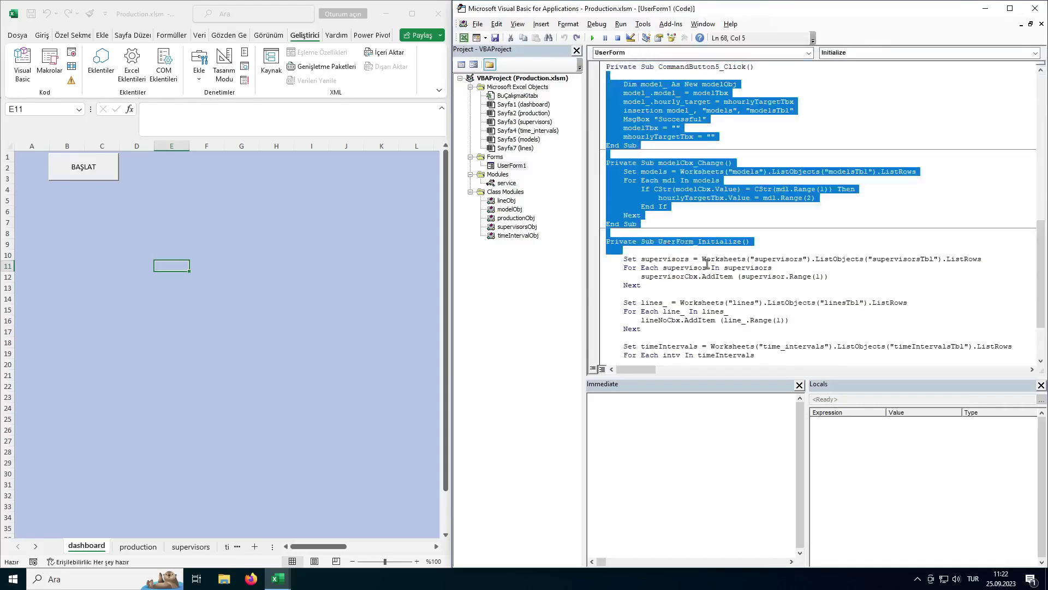
click(732, 277)
scroll(728, 258, down, 2)
scroll(727, 258, down, 1)
scroll(728, 258, up, 3)
scroll(728, 259, up, 8)
scroll(727, 259, up, 7)
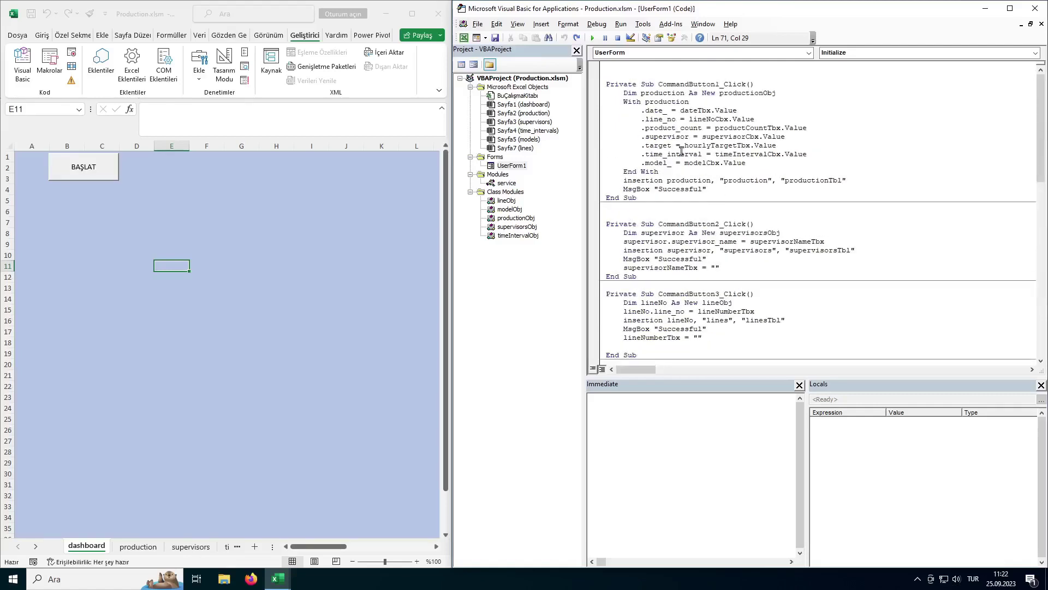
double_click(657, 92)
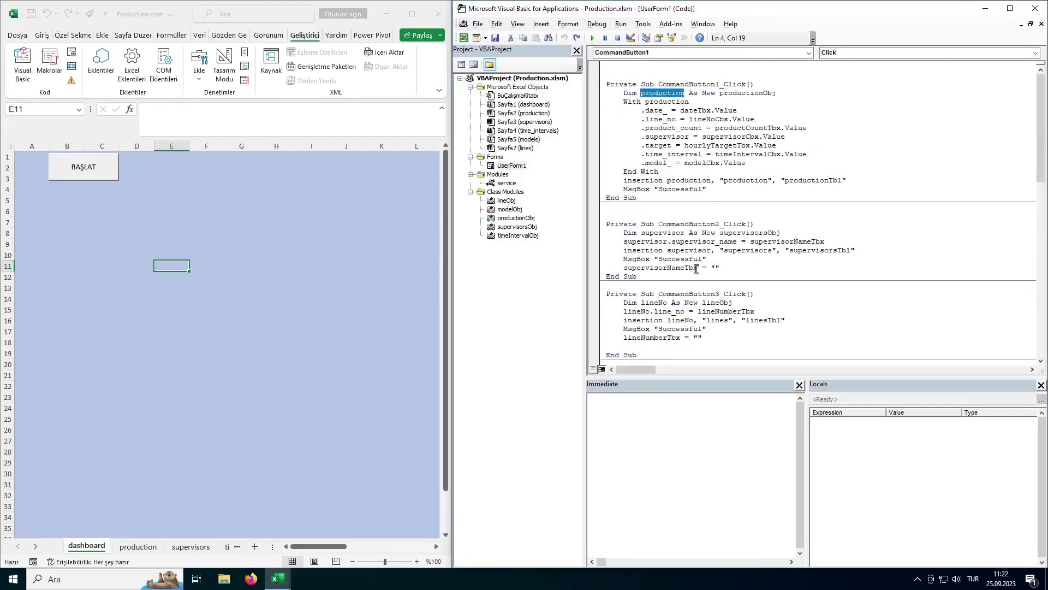
double_click(699, 85)
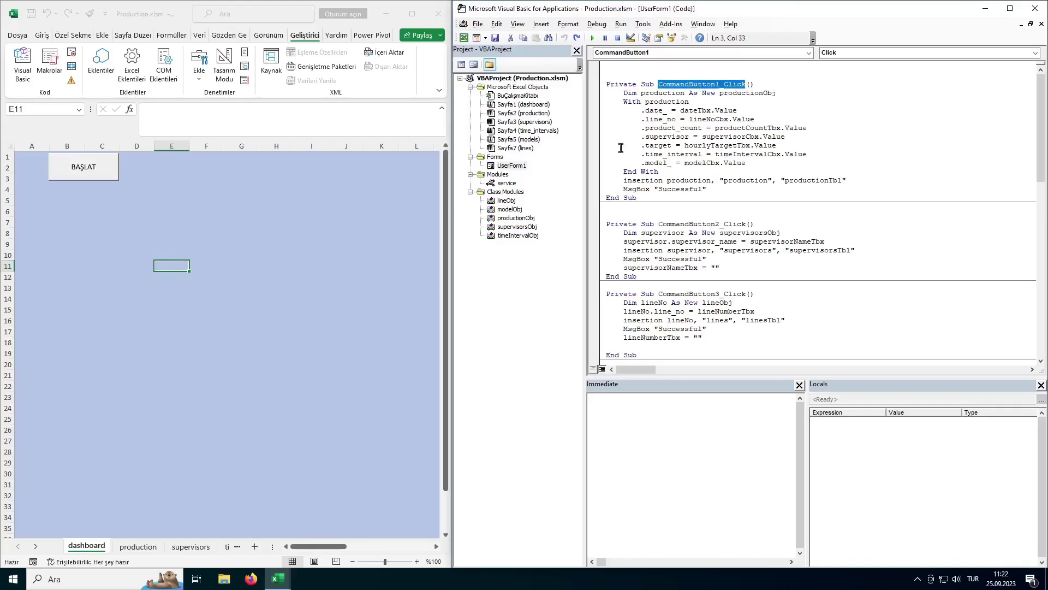
click(510, 165)
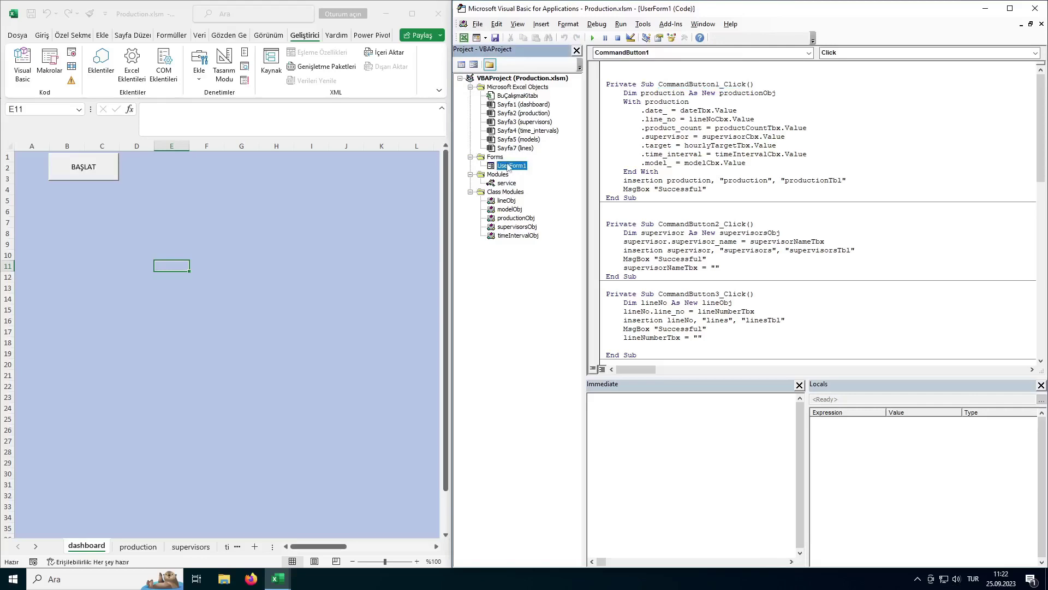
double_click(508, 166)
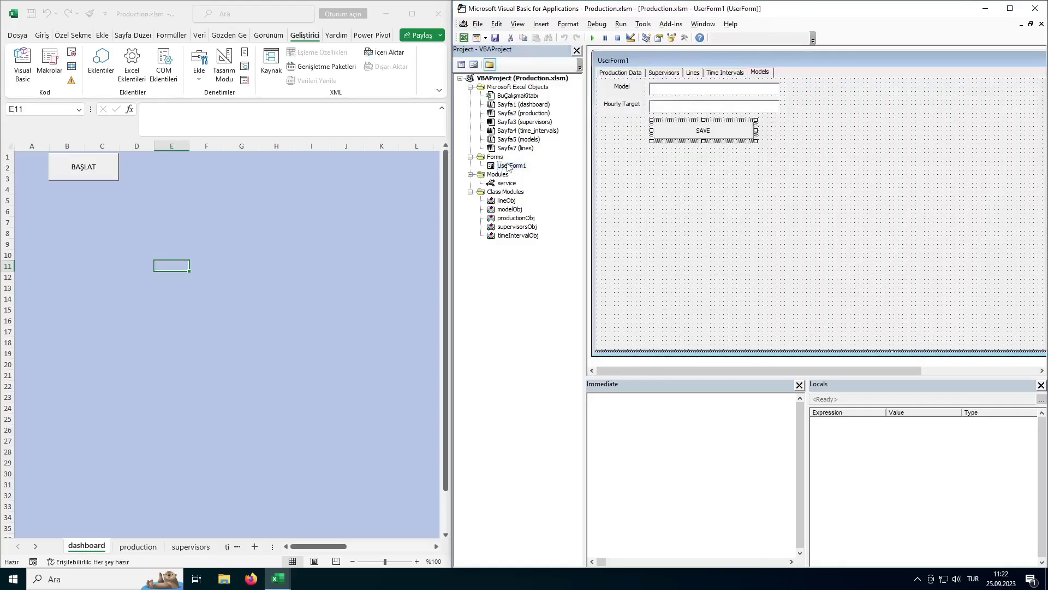
Confirm the Production Data SAVE button is named CommandButton1 and open its Click handler code
click(616, 73)
click(663, 238)
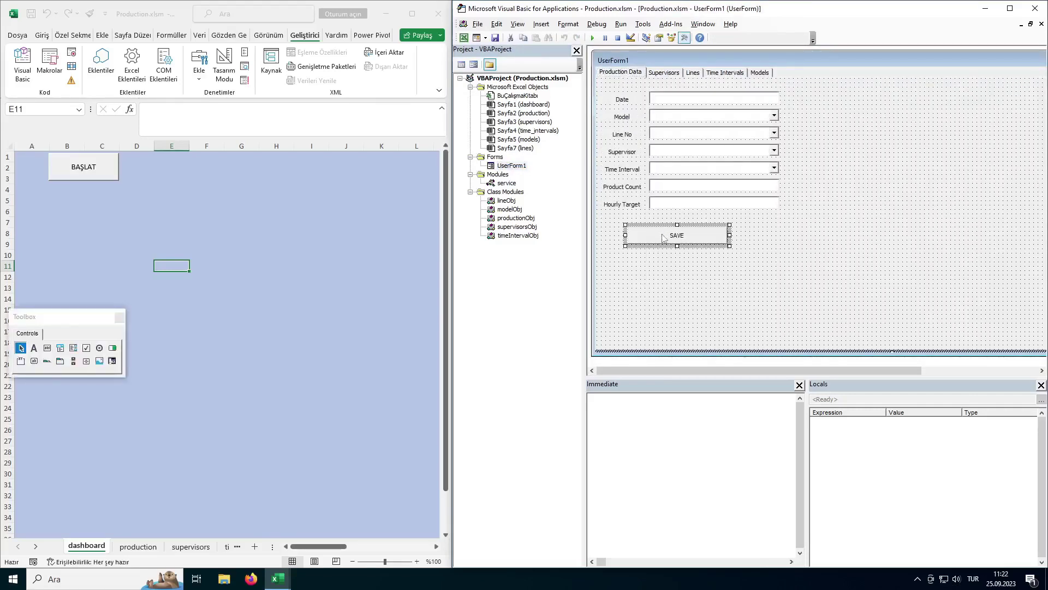
mouse_move(49, 321)
mouse_down()
mouse_move(507, 133)
mouse_move(481, 291)
mouse_up()
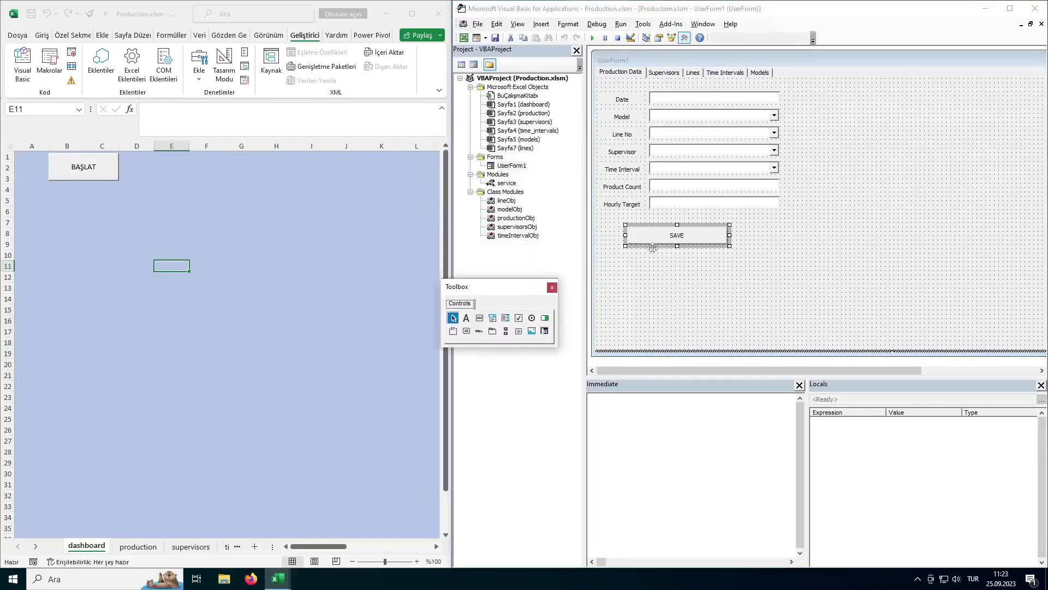
right_click(688, 237)
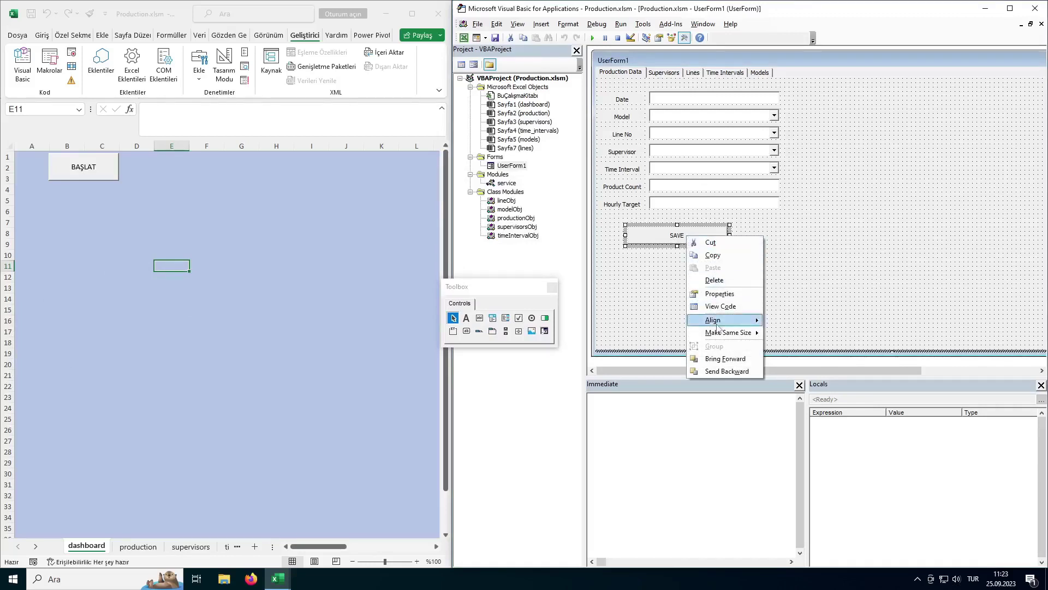
click(734, 295)
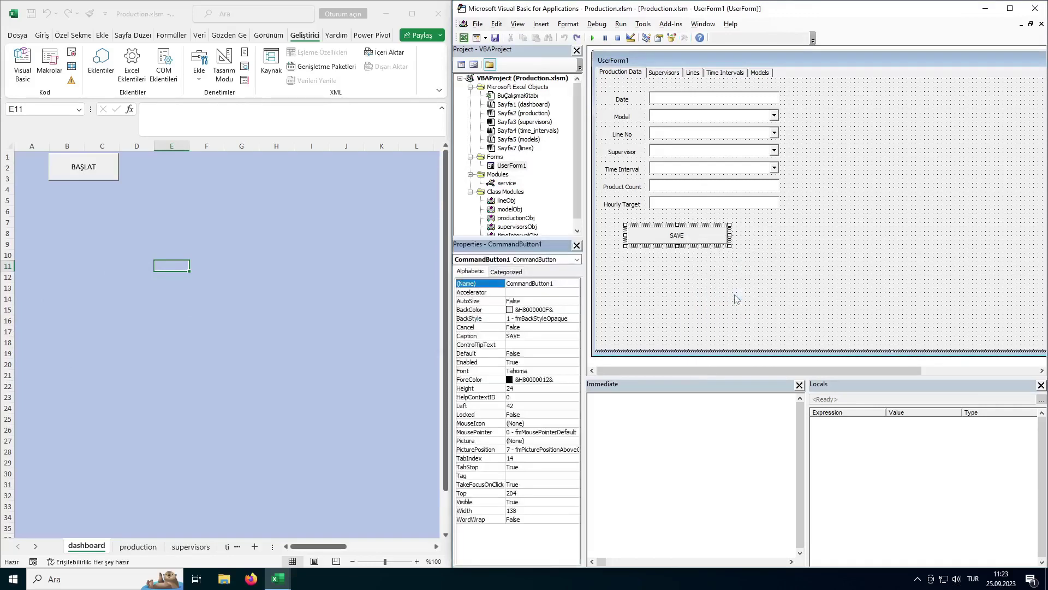
drag(555, 283, 504, 287)
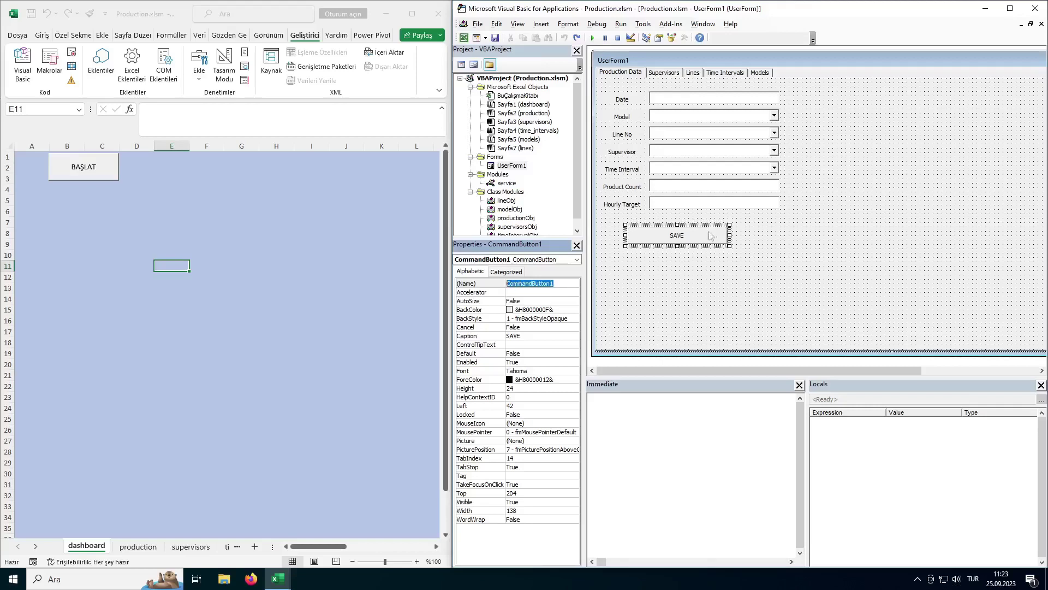
right_click(660, 231)
click(692, 302)
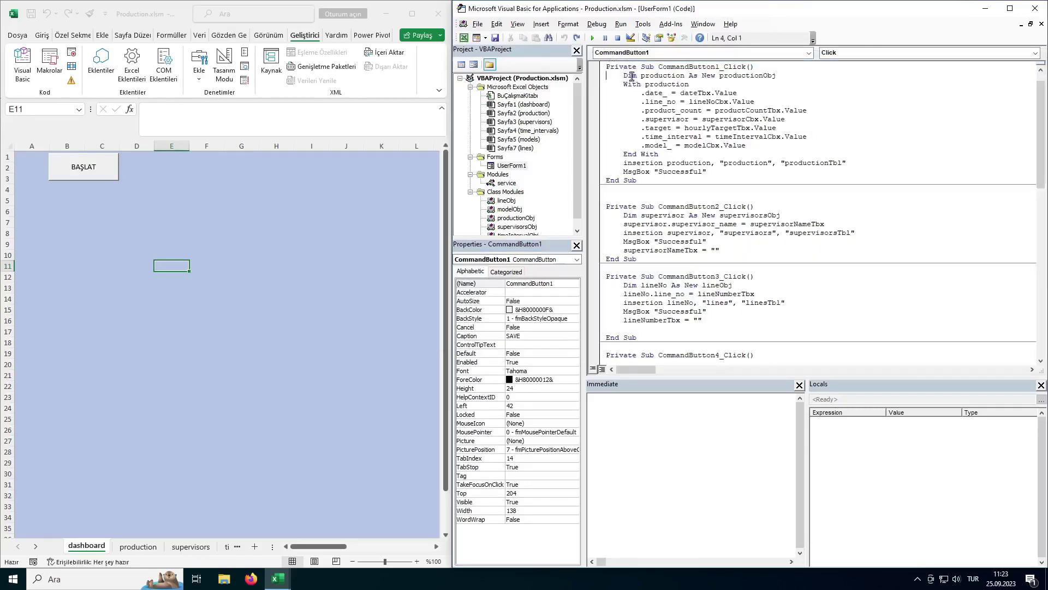
Trace CommandButton1_Click's production As New productionObj into the class and highlight its seven public fields
drag(720, 67, 659, 66)
drag(724, 66, 744, 66)
double_click(662, 76)
drag(697, 76, 776, 76)
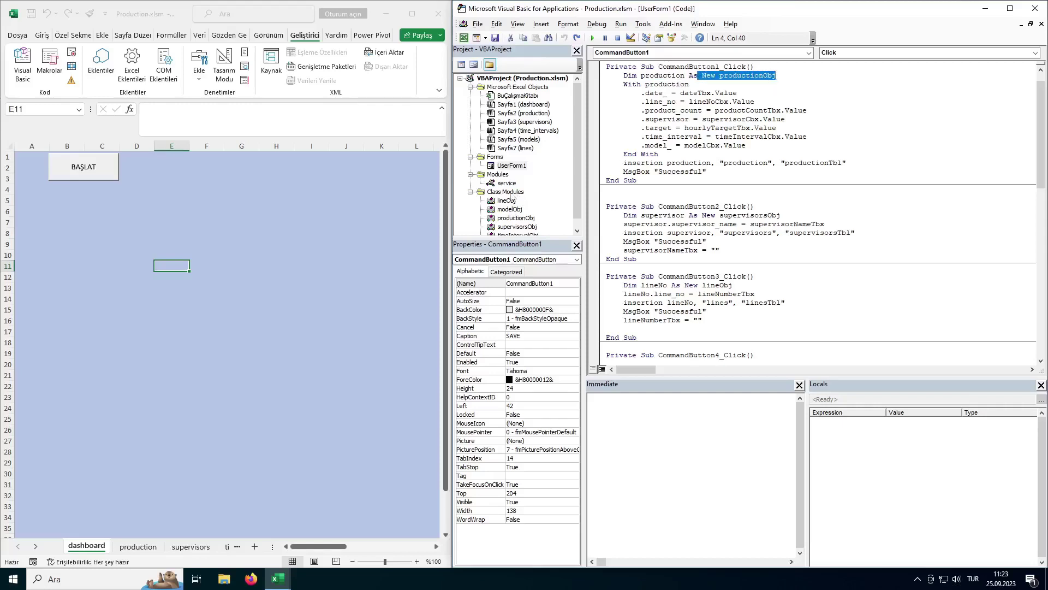
scroll(511, 205, down, 1)
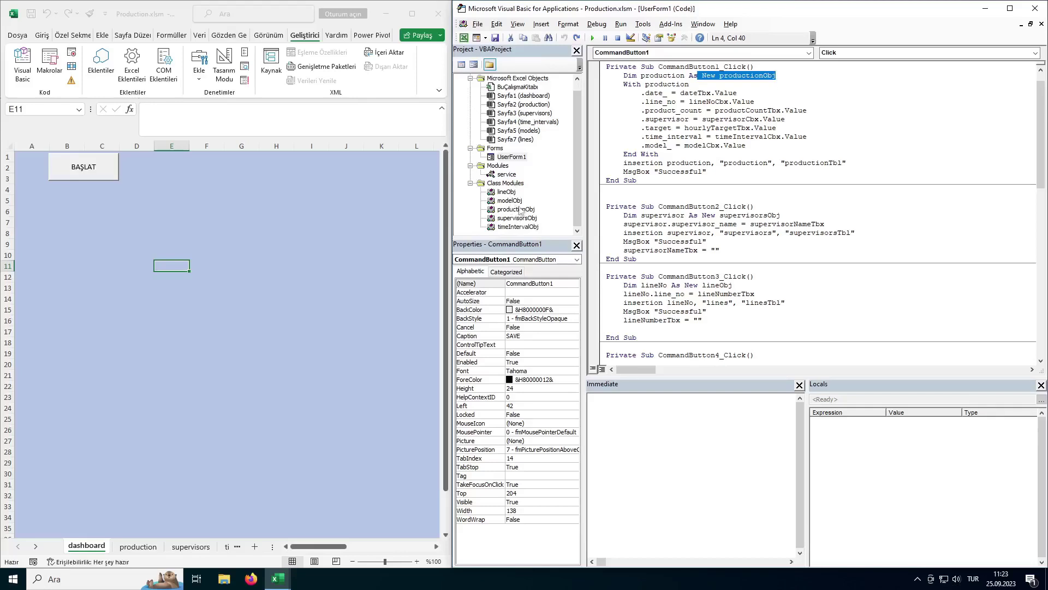
click(702, 110)
double_click(671, 77)
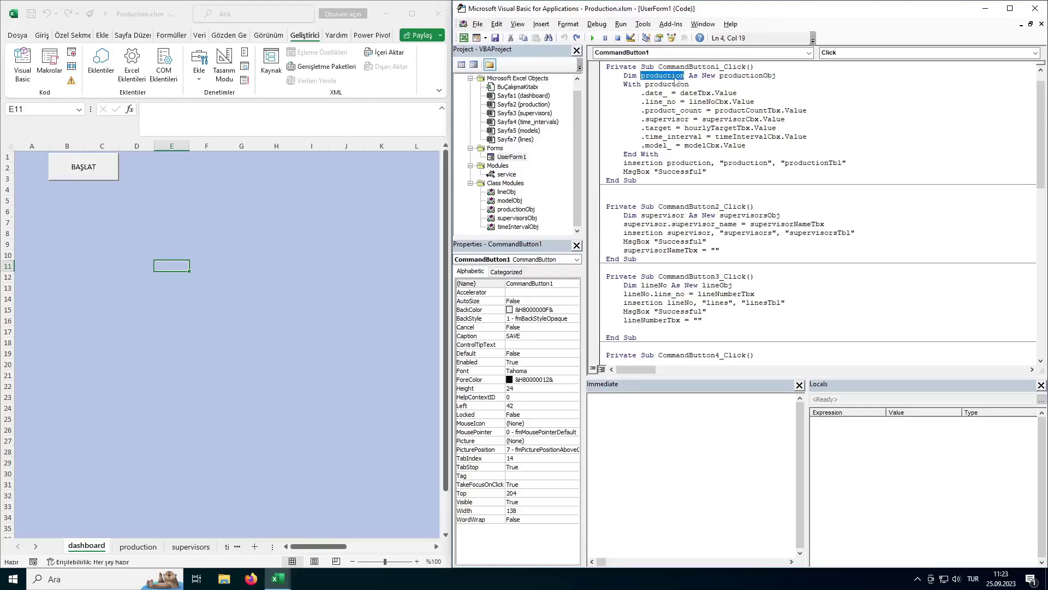
double_click(516, 209)
drag(719, 145, 606, 95)
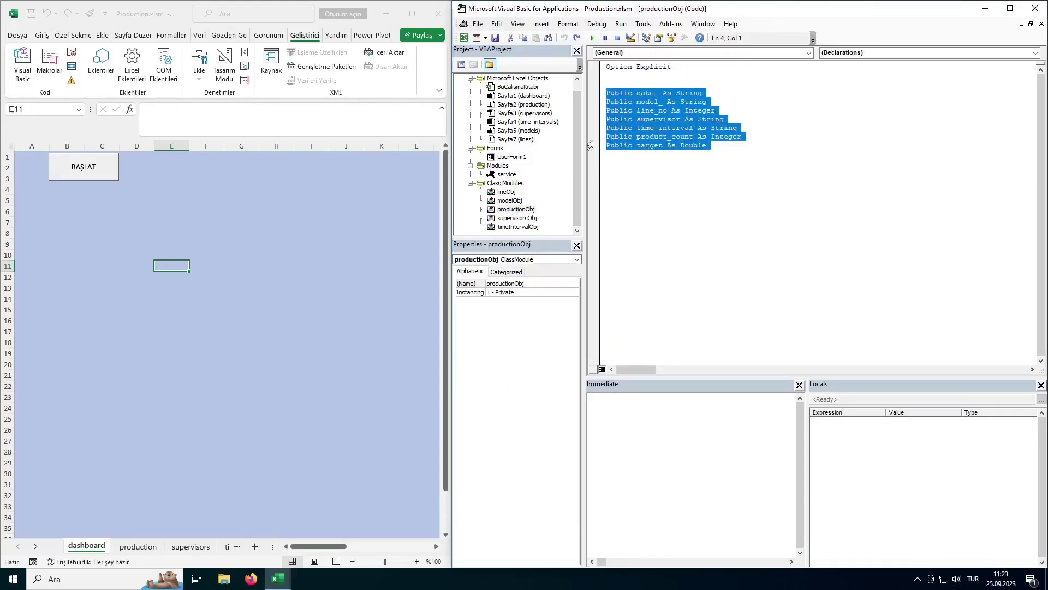
Reopen the UserForm1 SAVE button's click code and highlight the With production line
double_click(512, 157)
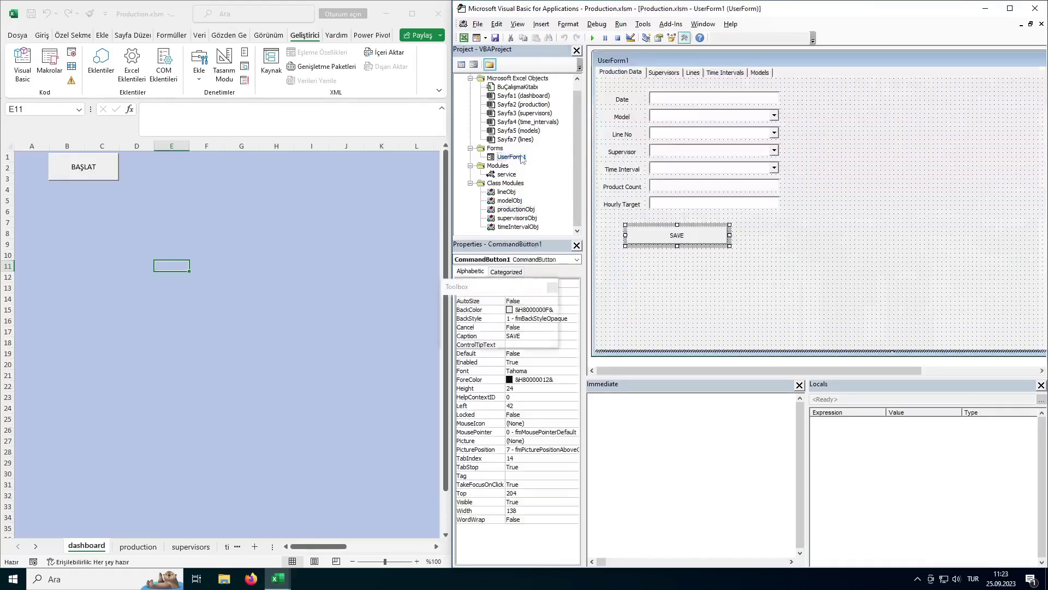
right_click(677, 238)
click(721, 307)
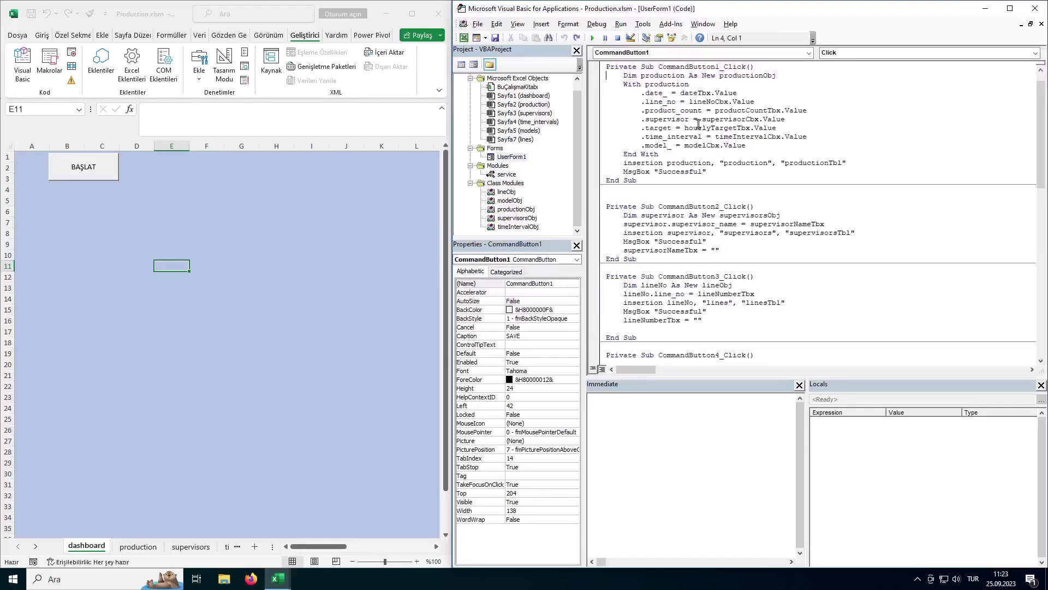
double_click(665, 85)
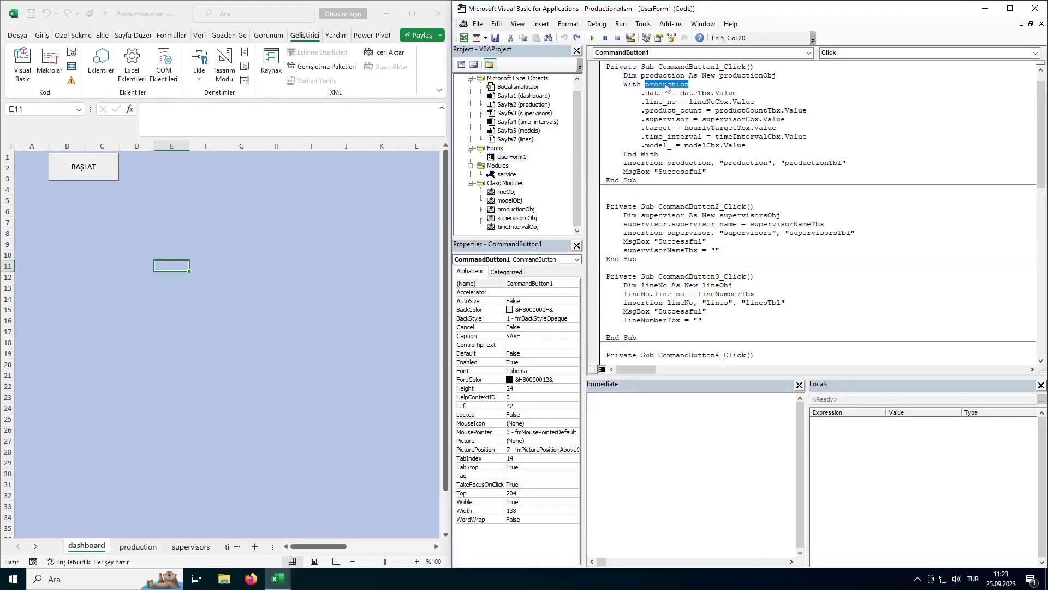
drag(620, 85, 691, 85)
Walk through the .date_, .line_no and .product_count lines down to End With
click(643, 93)
click(644, 103)
click(640, 110)
click(669, 84)
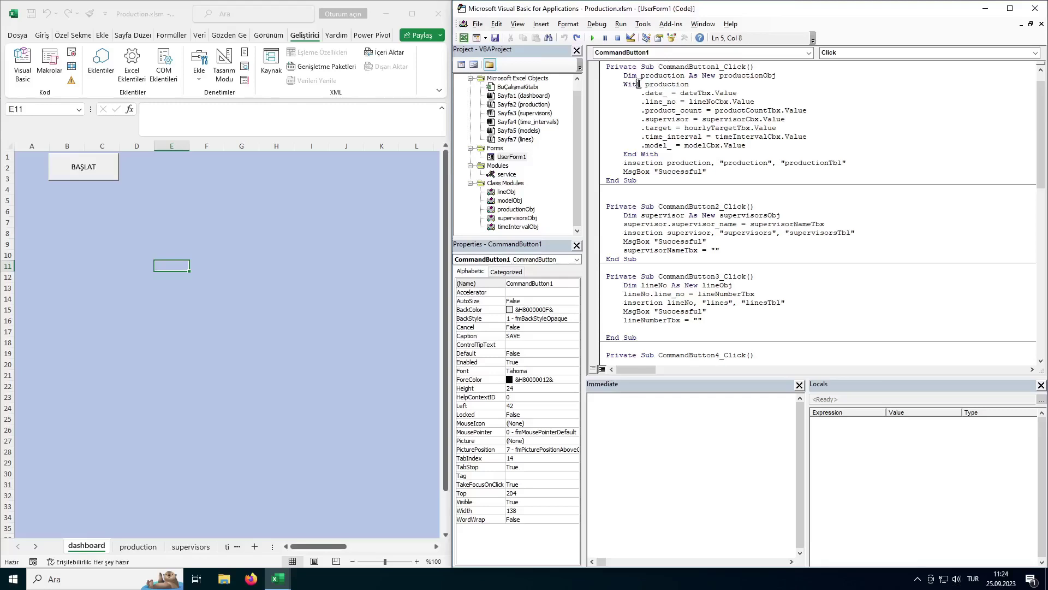
double_click(650, 154)
double_click(641, 93)
click(659, 85)
drag(647, 93, 665, 96)
click(656, 95)
click(673, 84)
Highlight each property's source: date_ from dateTbx.Value, line_no from lineNoCbx, product_count from productCountTbx
double_click(695, 93)
double_click(722, 93)
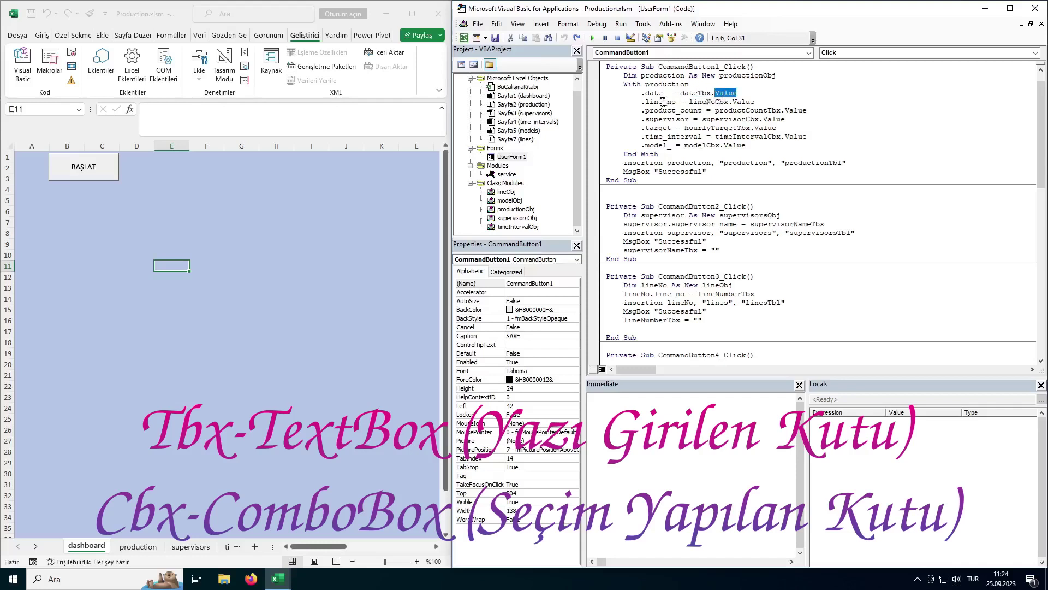
double_click(661, 102)
double_click(724, 103)
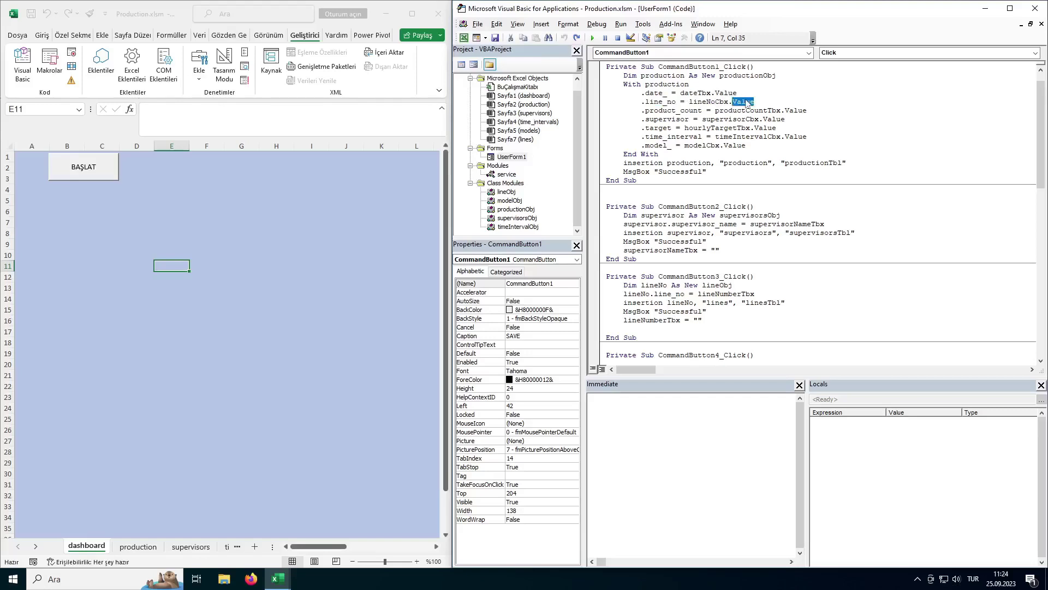
double_click(701, 111)
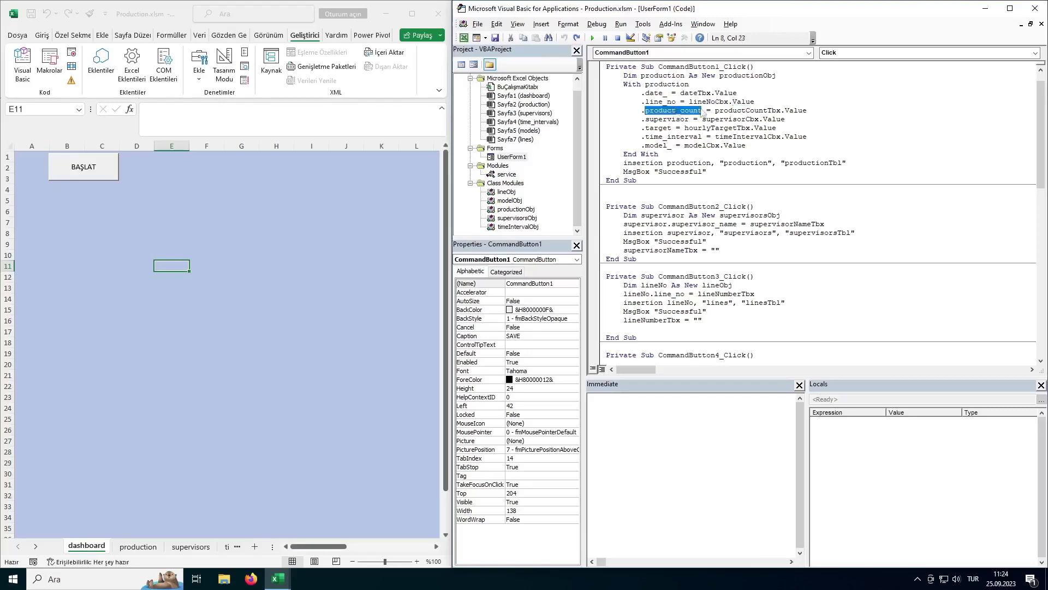
double_click(747, 110)
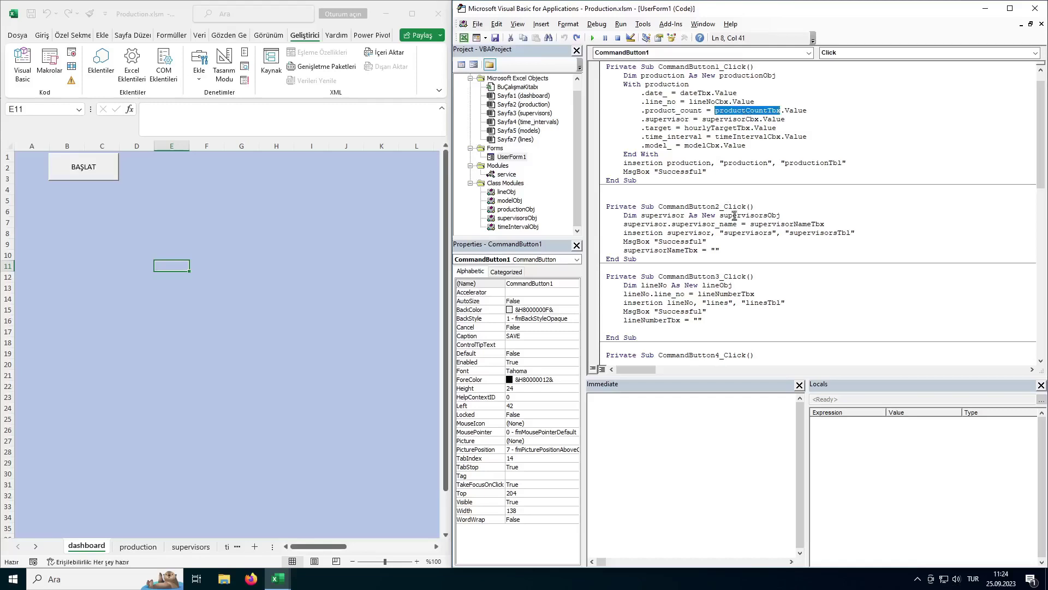
Highlight the whole With … End With assignment block, then the insertion call below it
drag(759, 145, 600, 93)
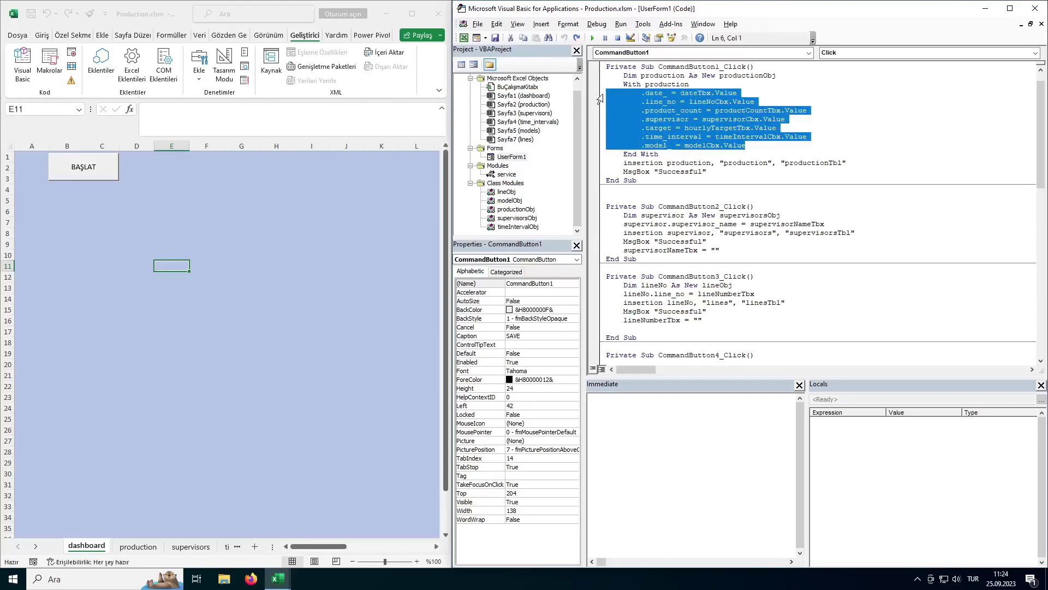
click(661, 154)
drag(662, 154, 599, 86)
double_click(647, 163)
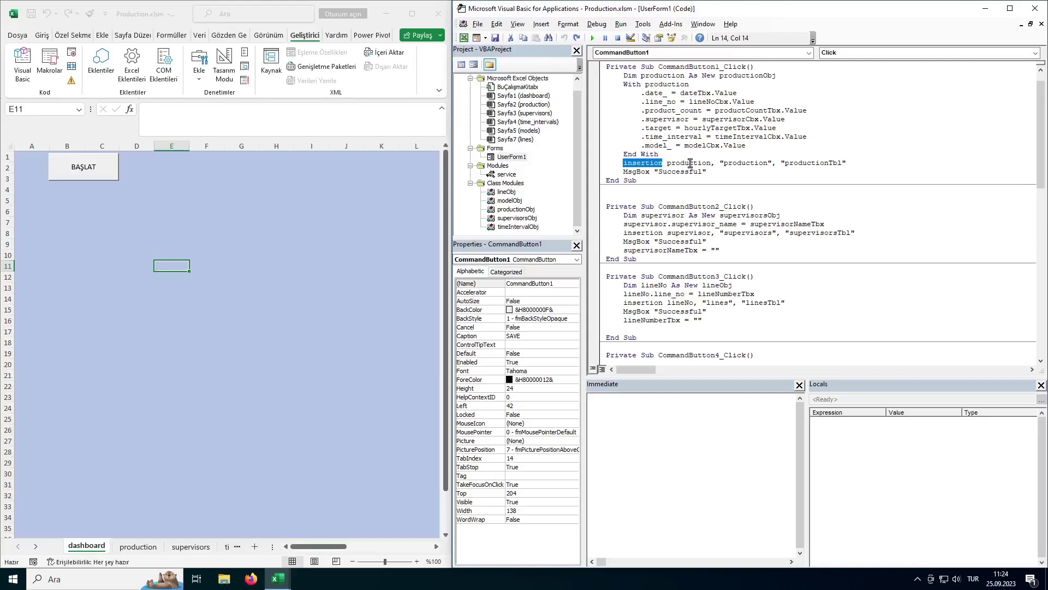
Highlight the insertion call's production, sheet and table arguments, then the Successful message line
double_click(691, 163)
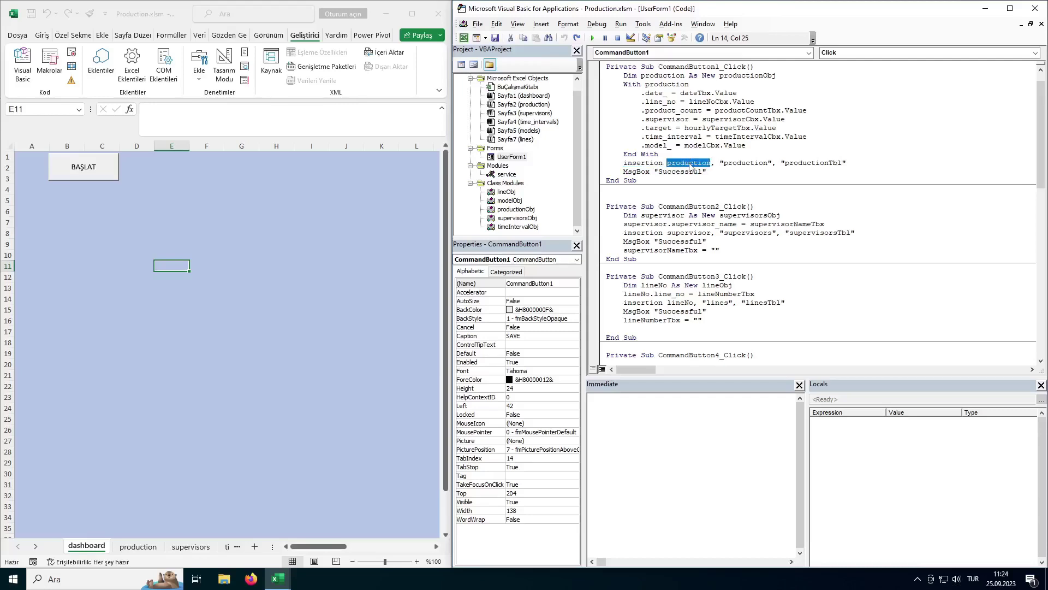
drag(724, 163, 842, 164)
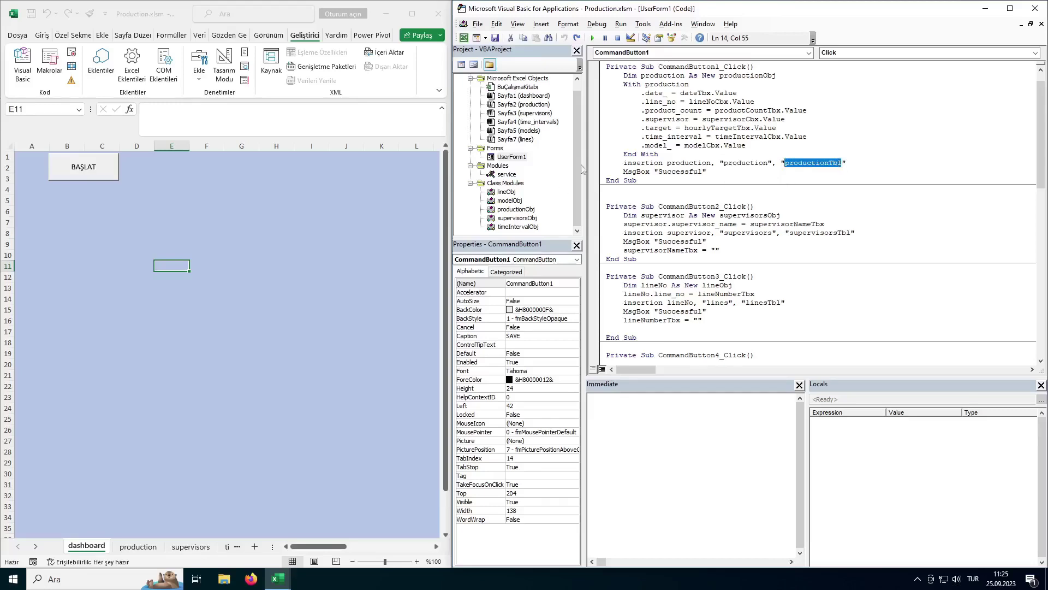
click(673, 168)
mouse_move(619, 163)
mouse_down()
mouse_move(771, 154)
mouse_move(849, 164)
mouse_up()
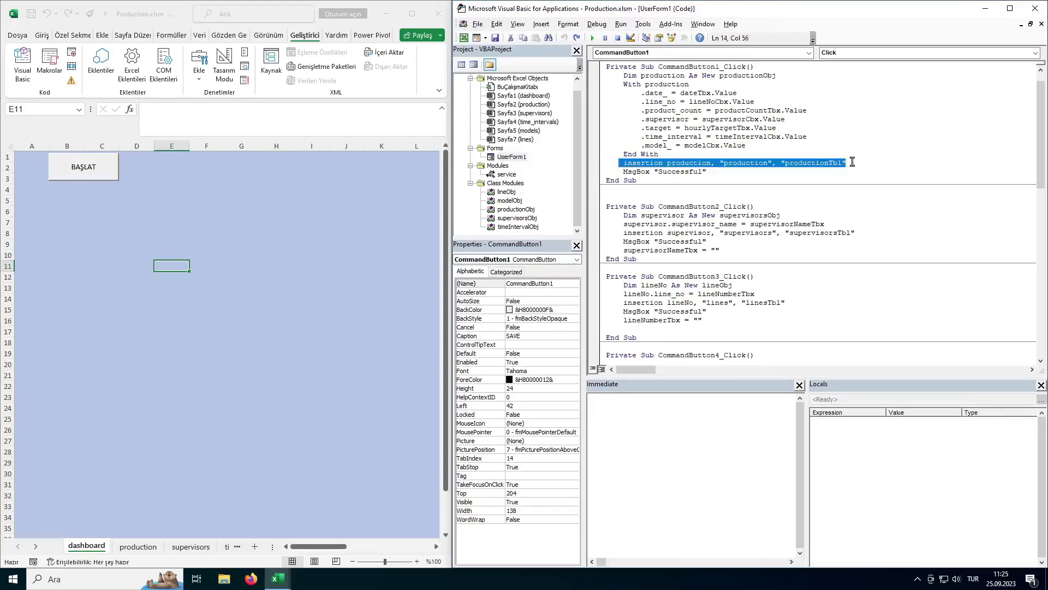
click(713, 172)
drag(714, 173, 625, 173)
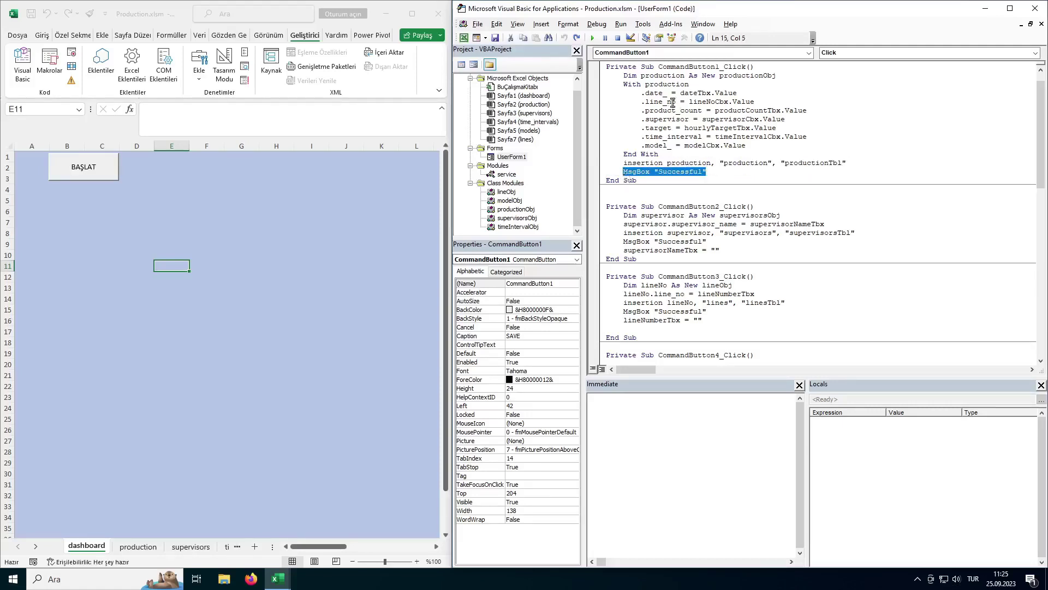
Jump to the insertion Sub definition in the service module and highlight its obj As Object parameter
double_click(644, 162)
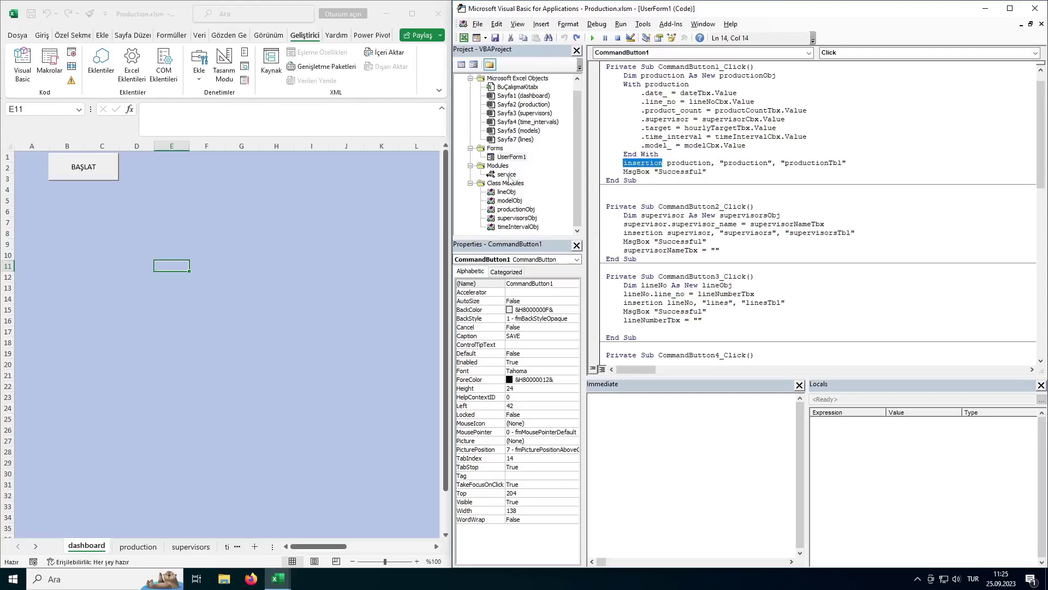
double_click(507, 174)
click(699, 182)
double_click(643, 163)
drag(667, 163, 725, 163)
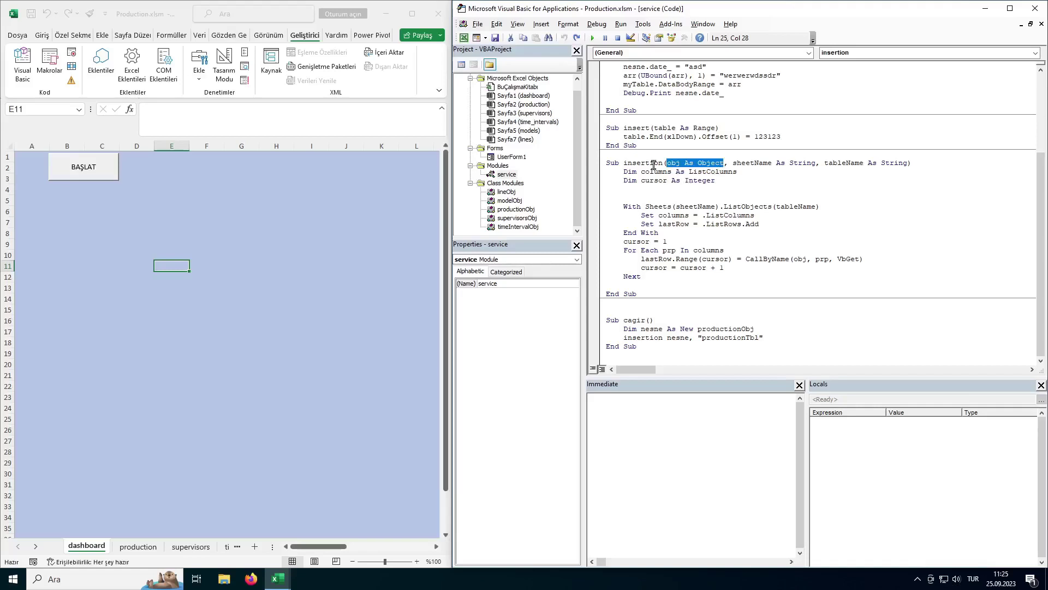
Highlight the insertion routine's obj, sheetName and tableName parameters in turn
double_click(676, 162)
click(681, 162)
double_click(747, 163)
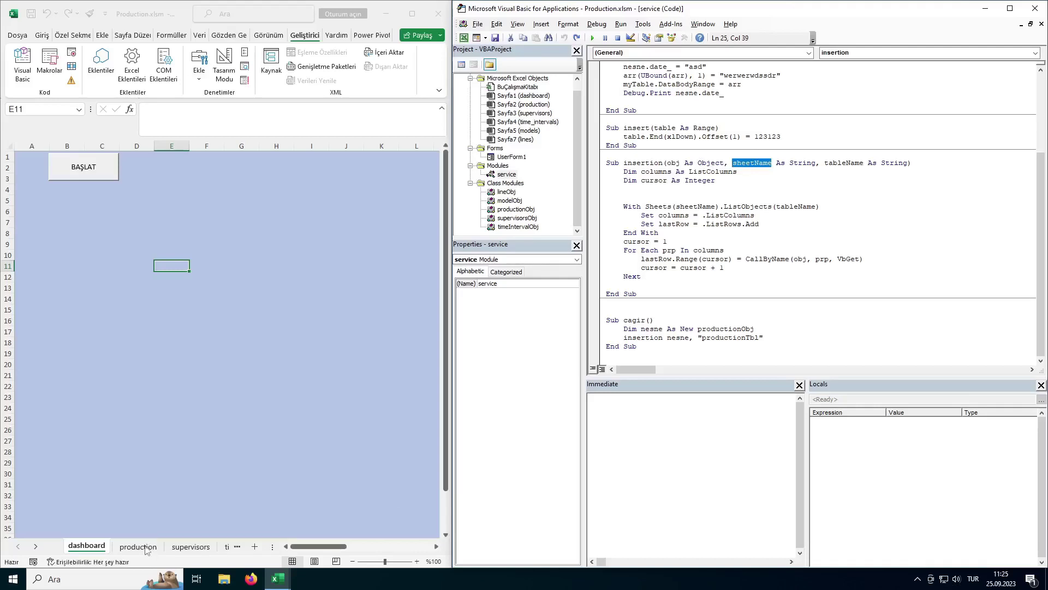
double_click(848, 164)
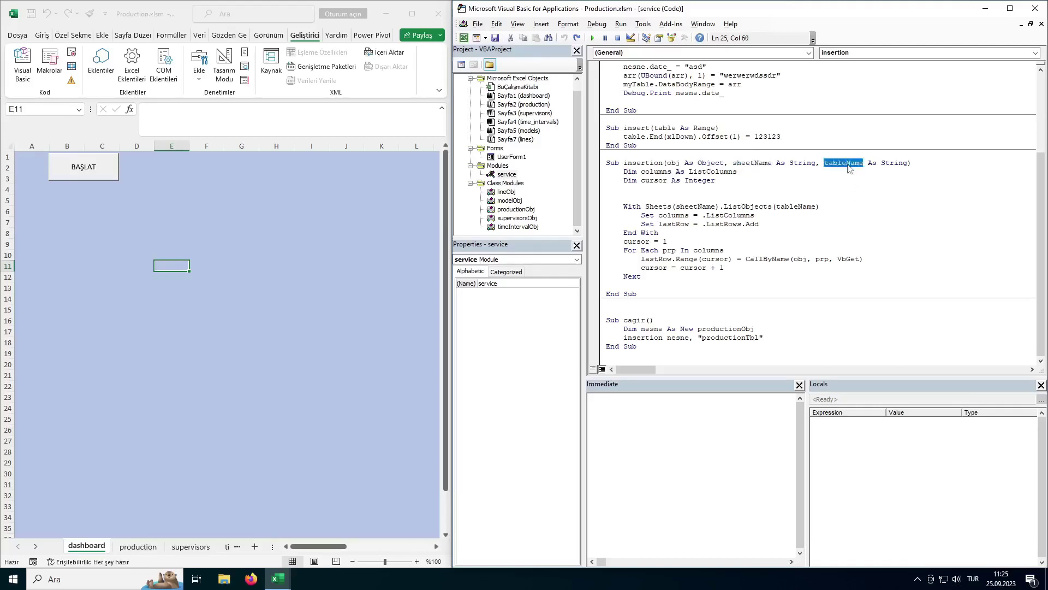
click(142, 549)
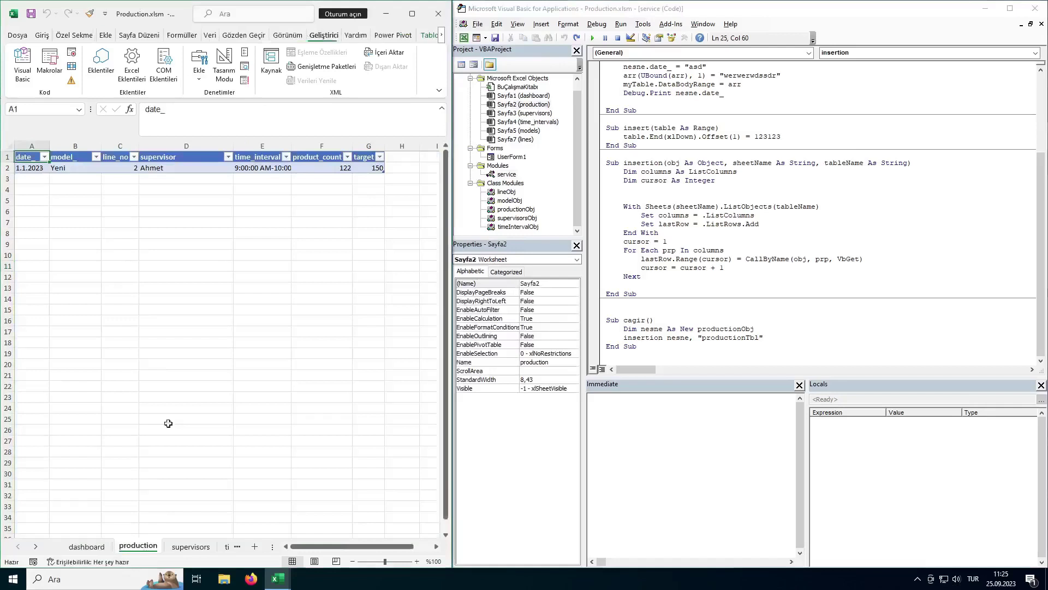
drag(41, 167, 377, 167)
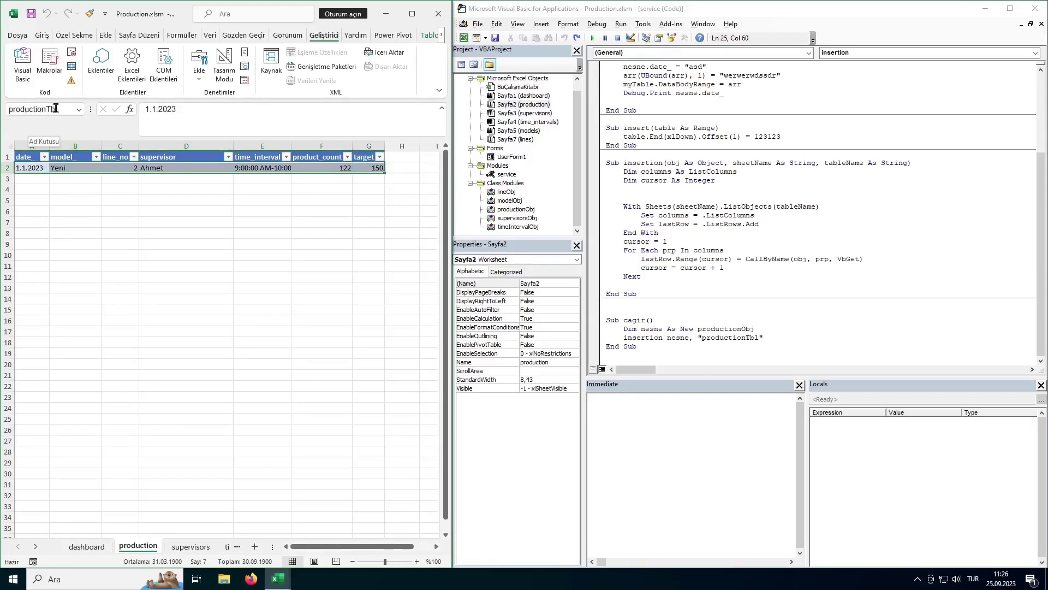
click(30, 179)
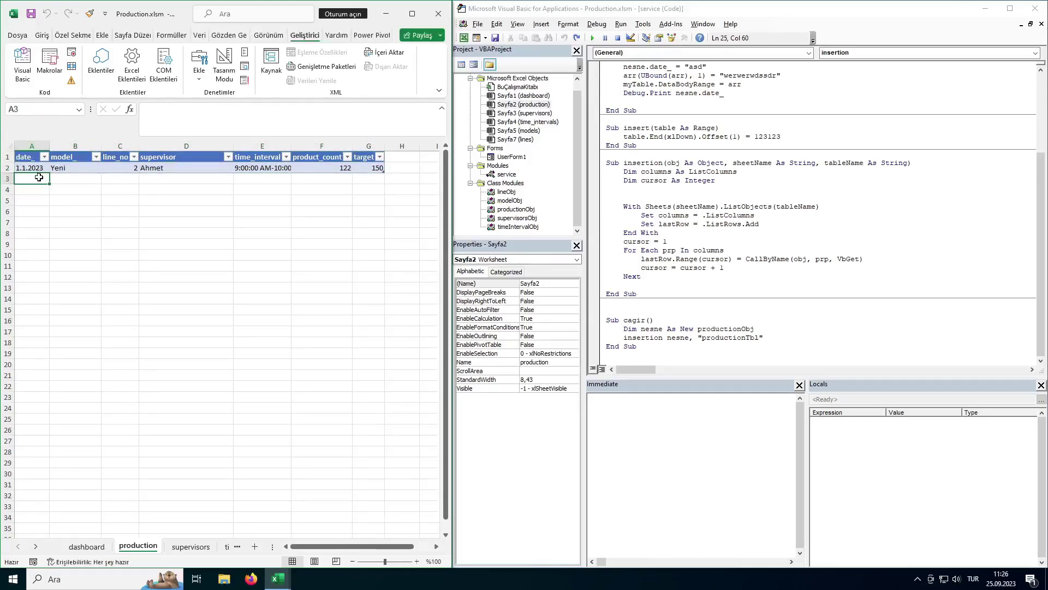
drag(33, 168, 367, 172)
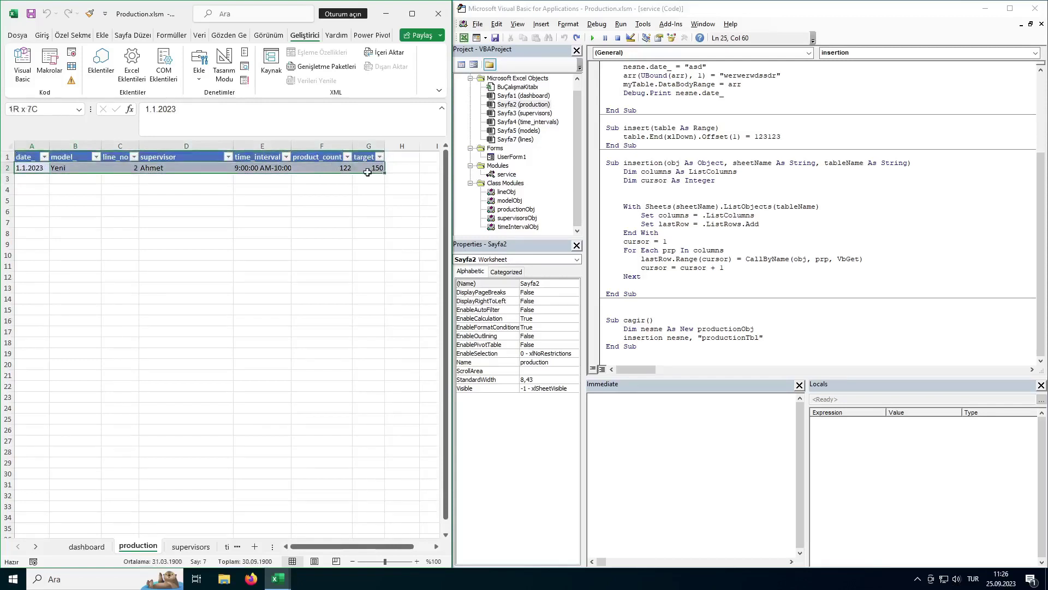
click(31, 168)
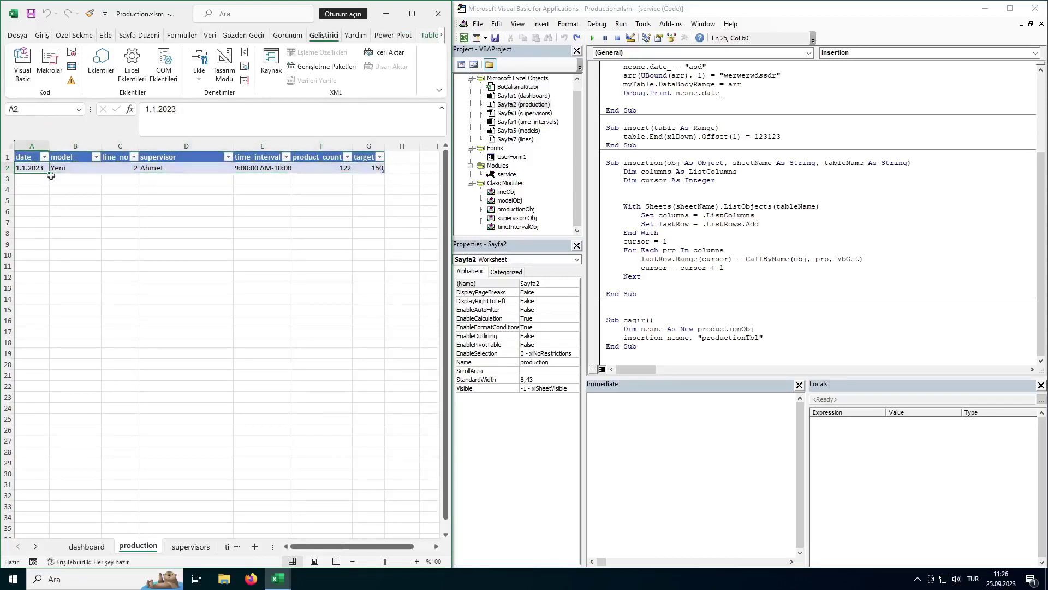
drag(51, 176, 365, 356)
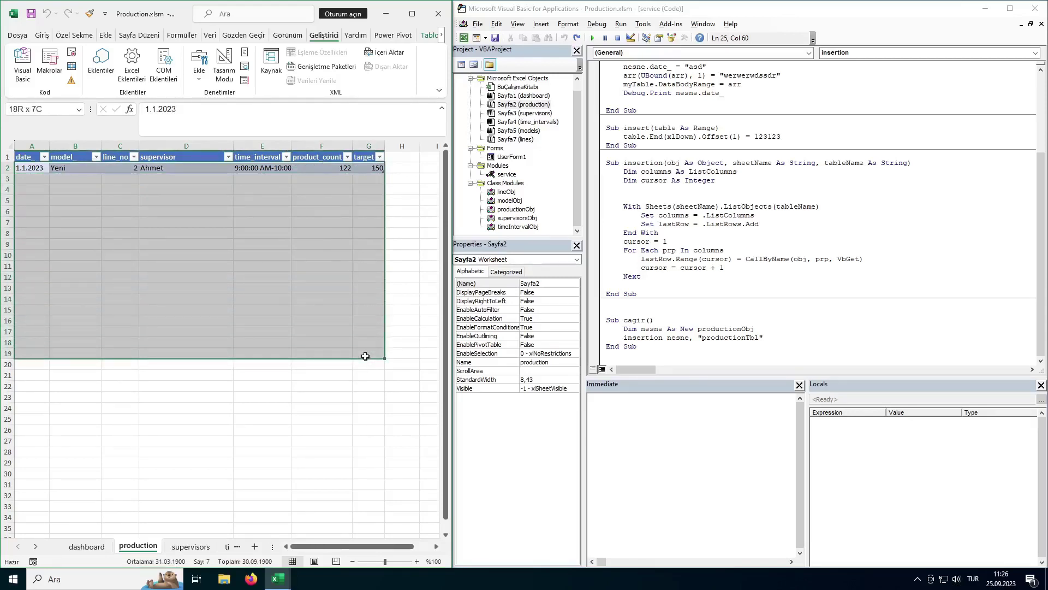
click(176, 249)
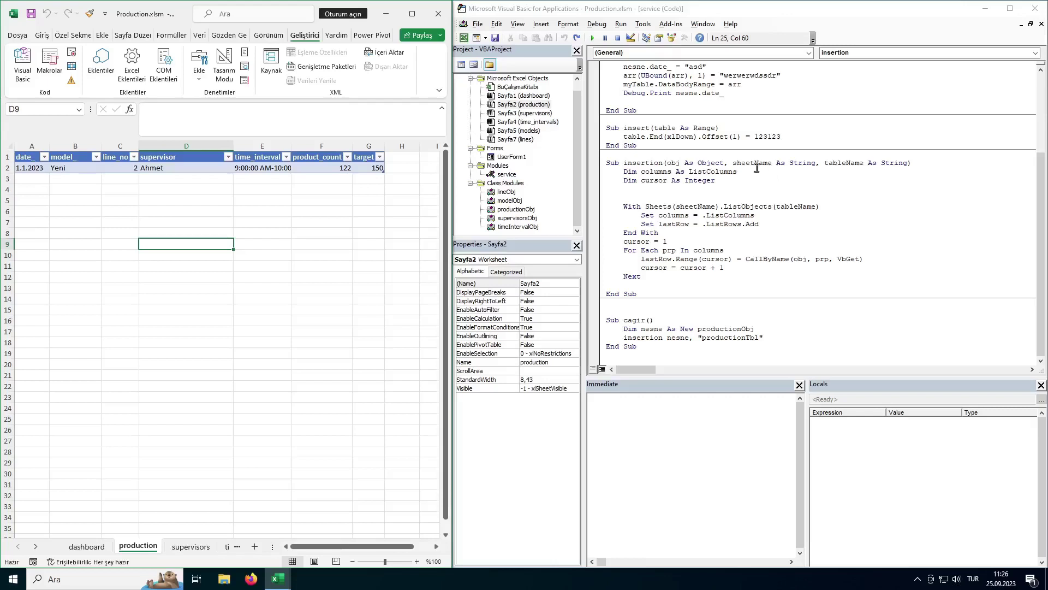
double_click(851, 163)
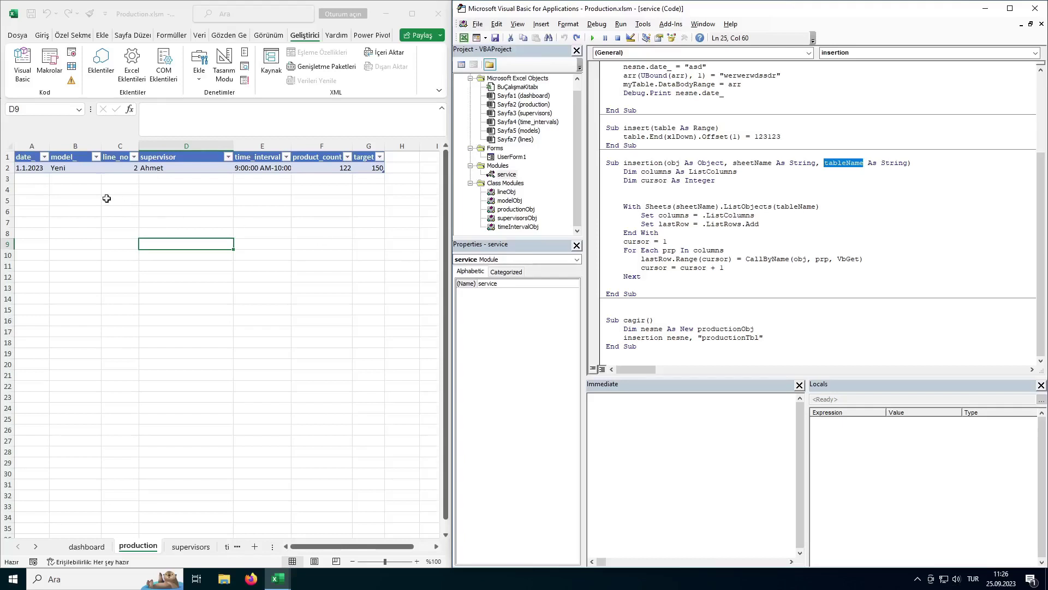
click(28, 170)
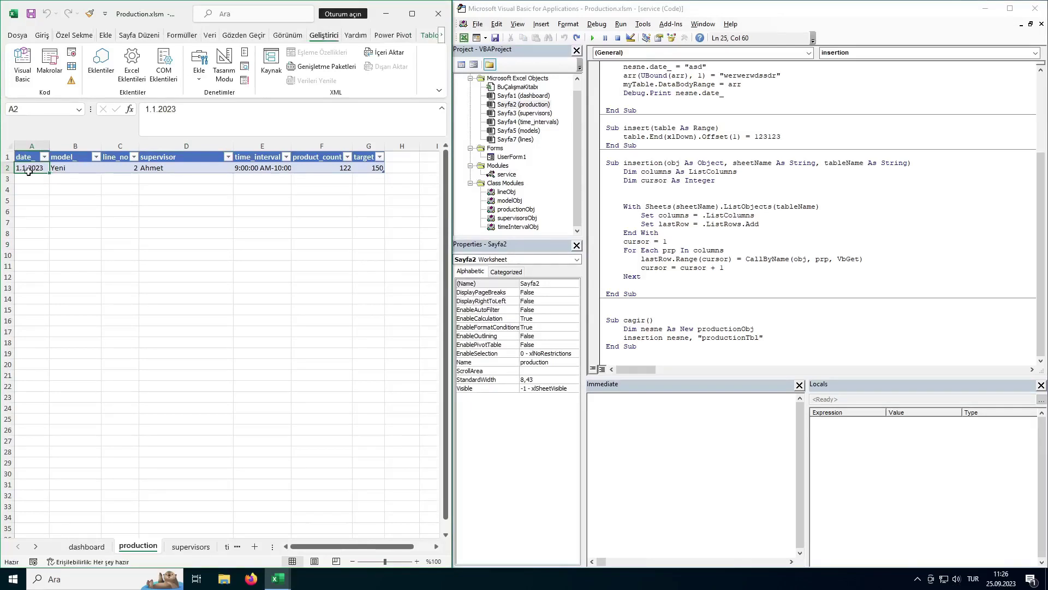
click(36, 179)
click(33, 190)
click(37, 203)
click(36, 223)
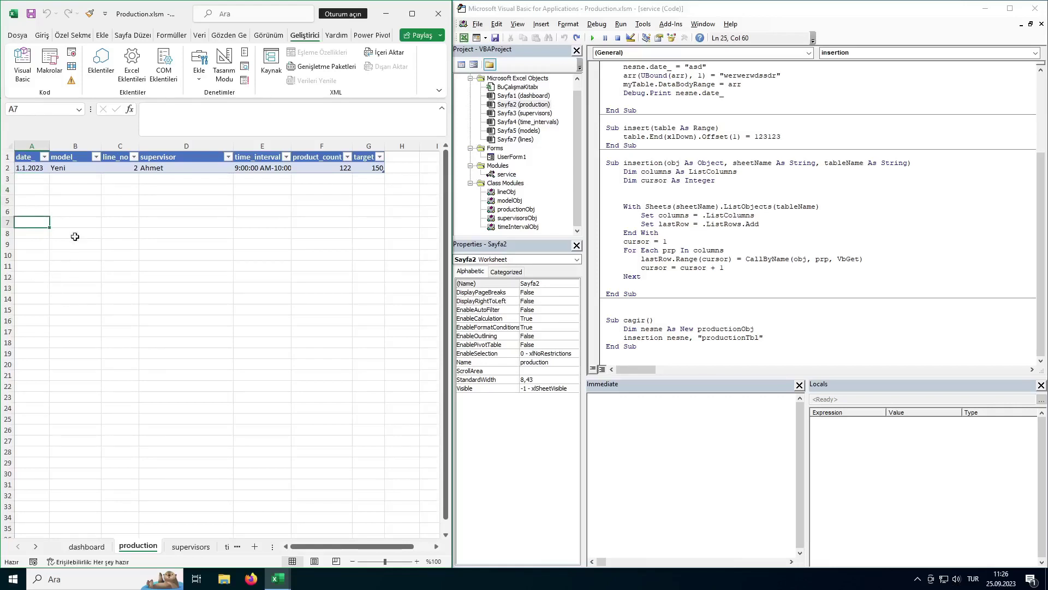
click(28, 168)
click(37, 181)
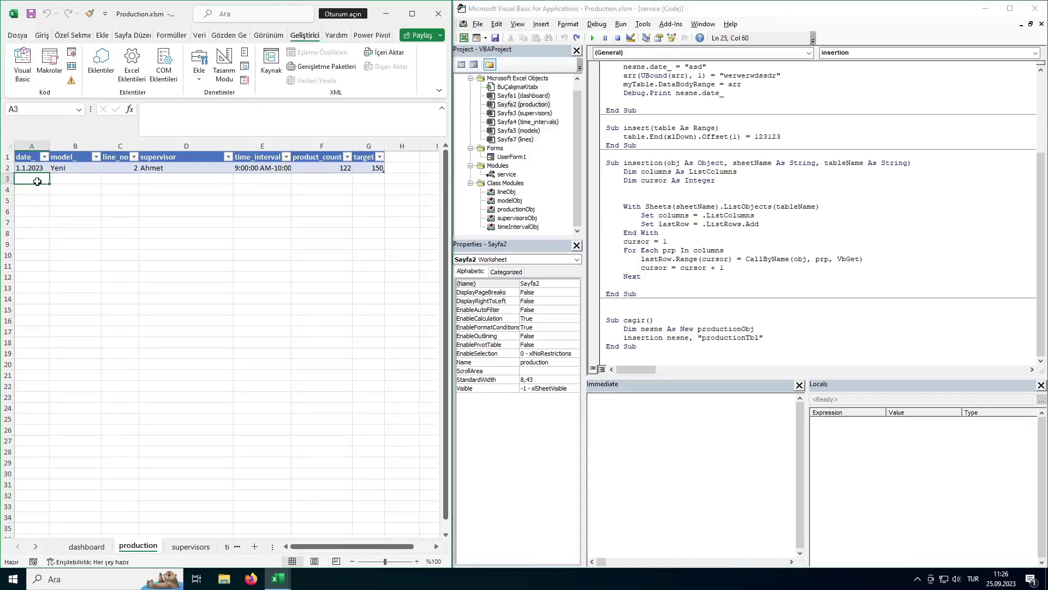
double_click(843, 162)
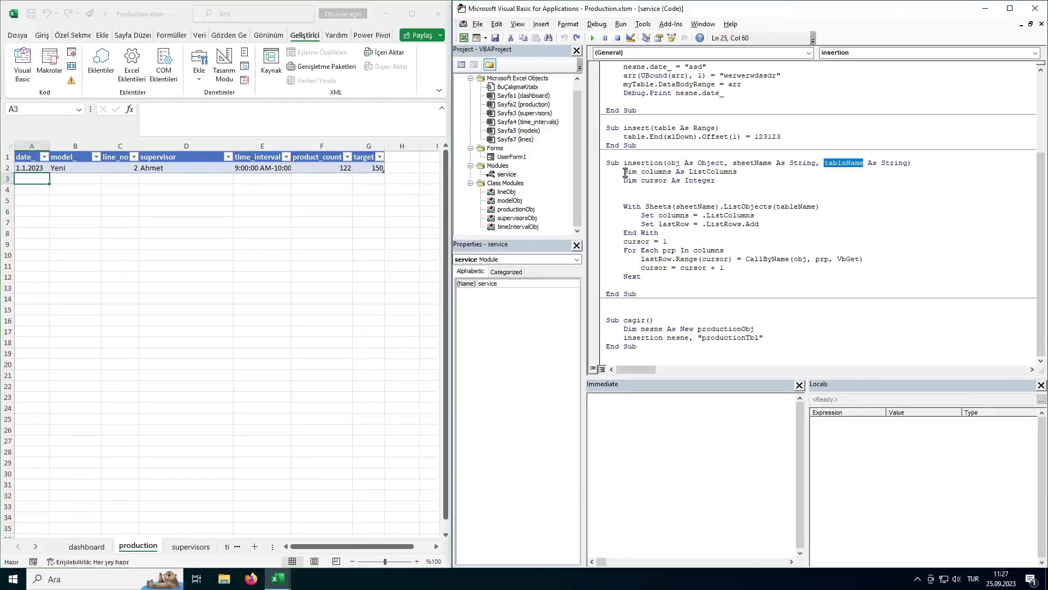
drag(623, 172, 692, 182)
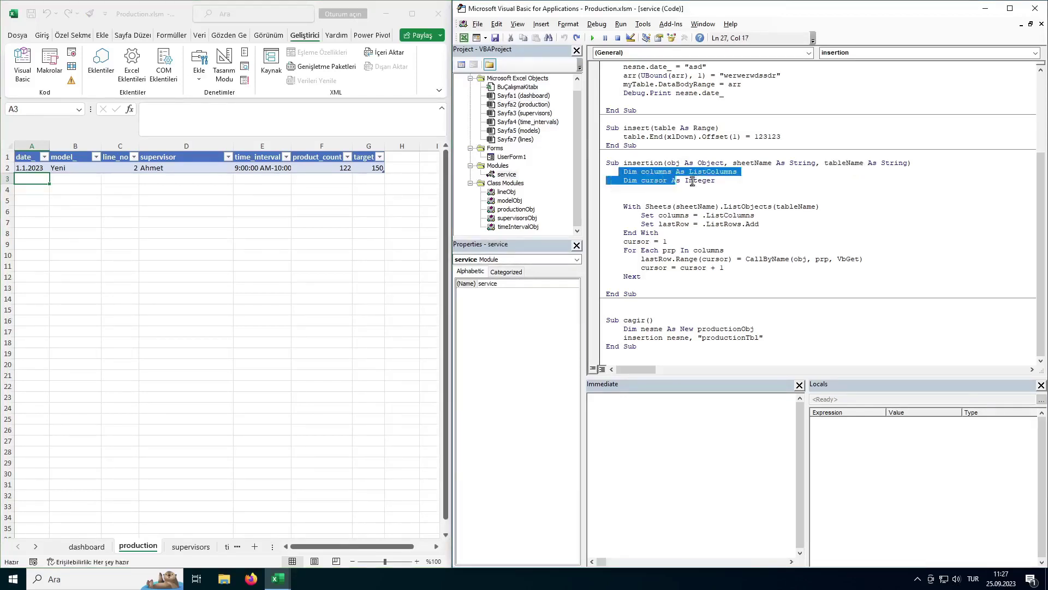
double_click(721, 172)
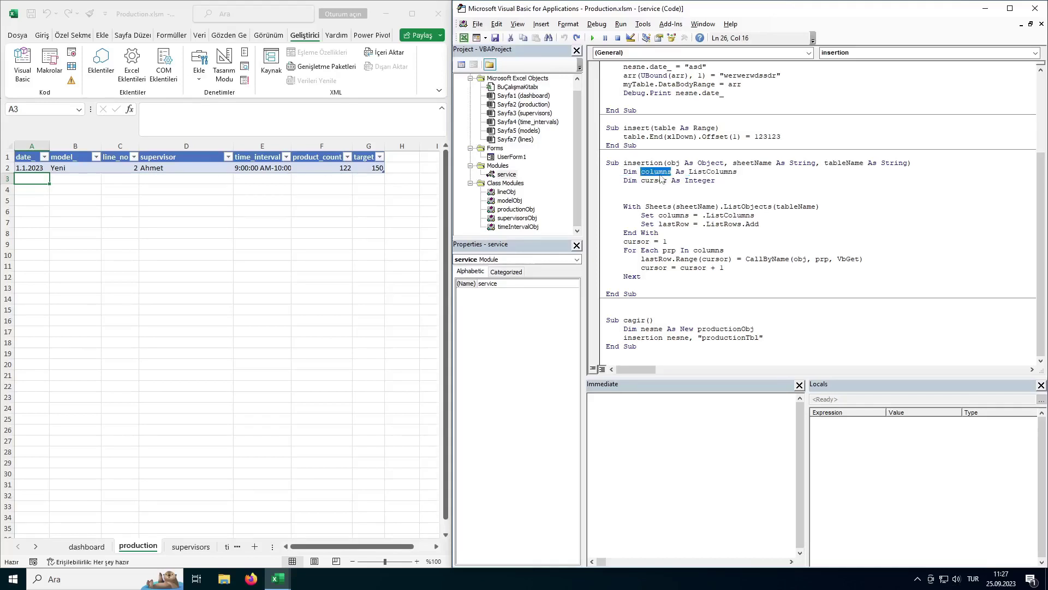
double_click(655, 182)
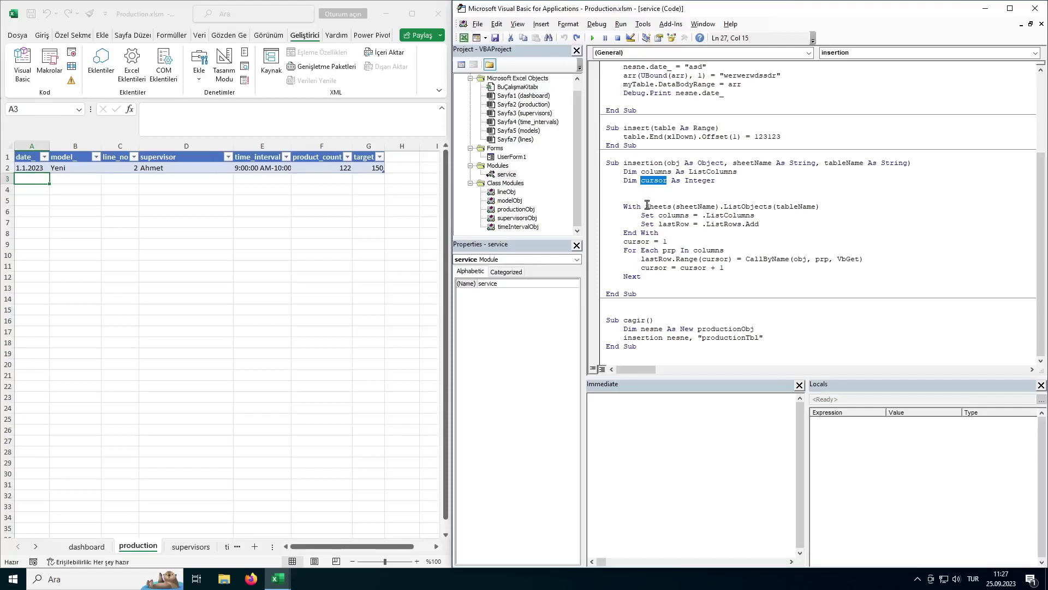
double_click(629, 206)
drag(645, 207, 722, 207)
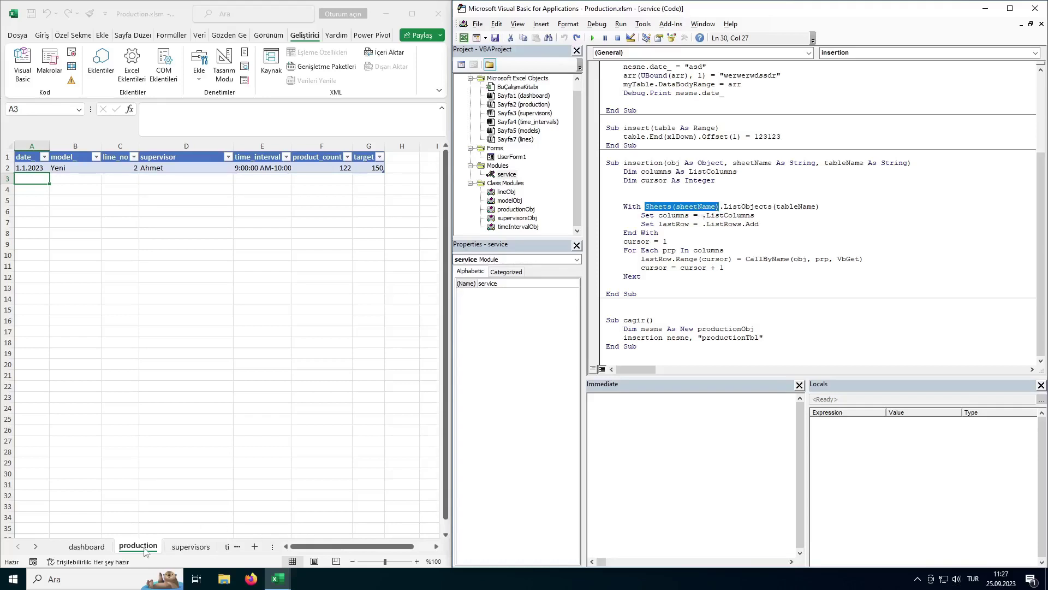
double_click(741, 207)
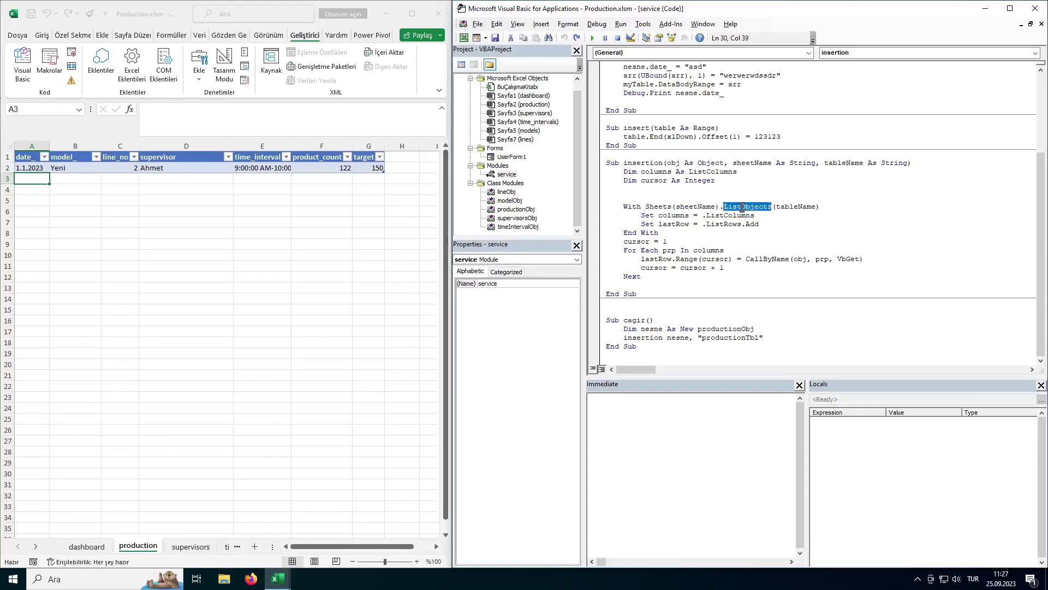
double_click(794, 208)
drag(821, 207, 657, 214)
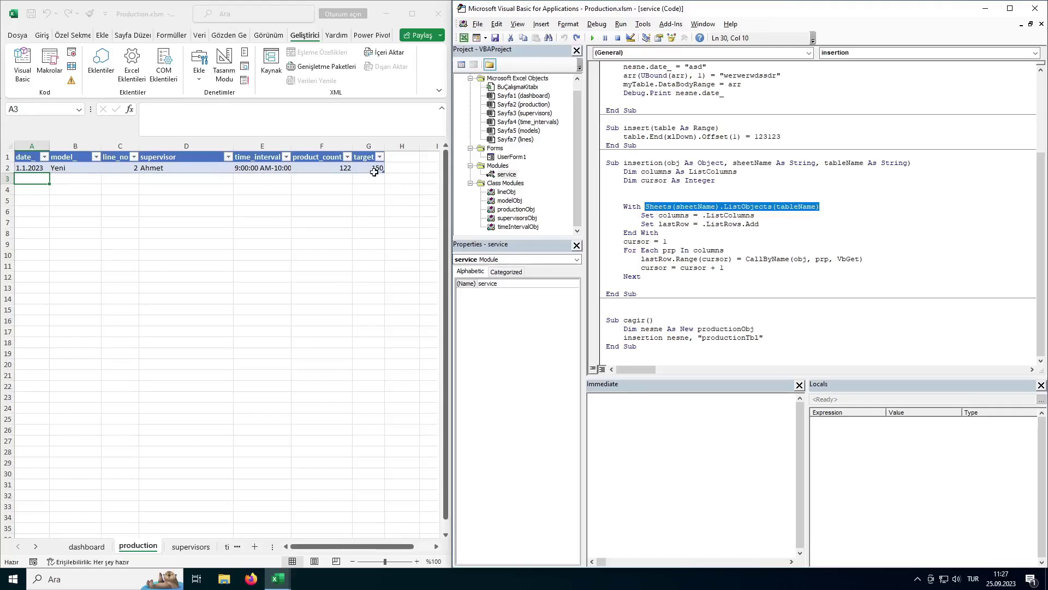
double_click(682, 217)
double_click(732, 217)
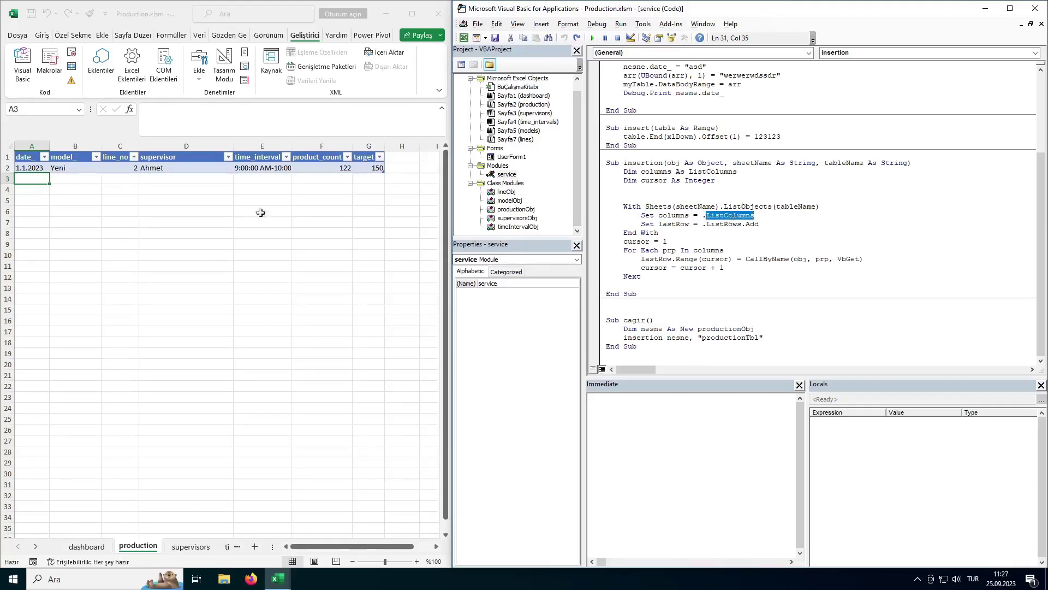
drag(25, 153, 380, 168)
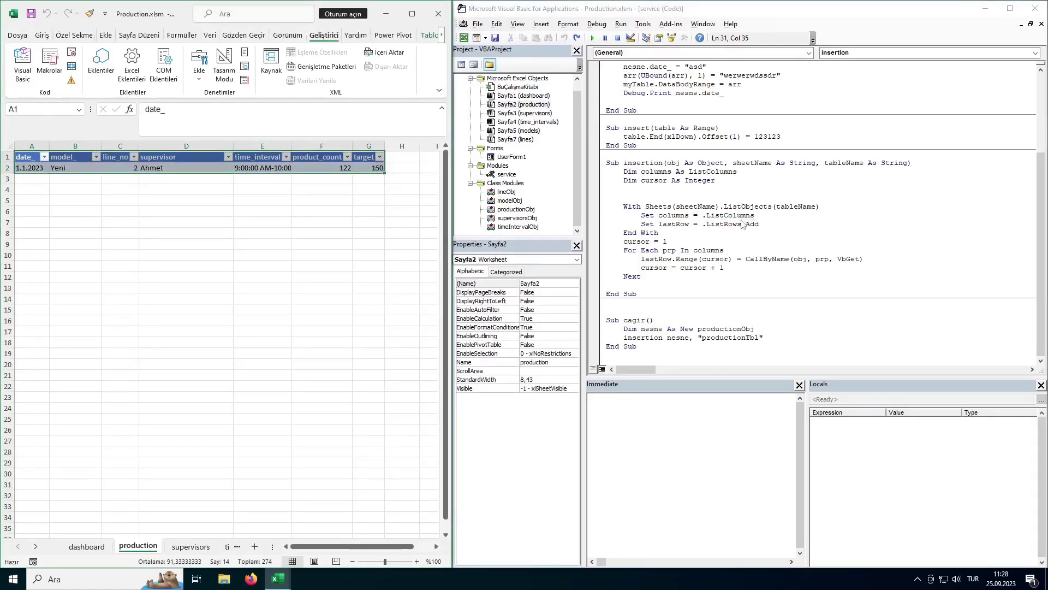
double_click(665, 172)
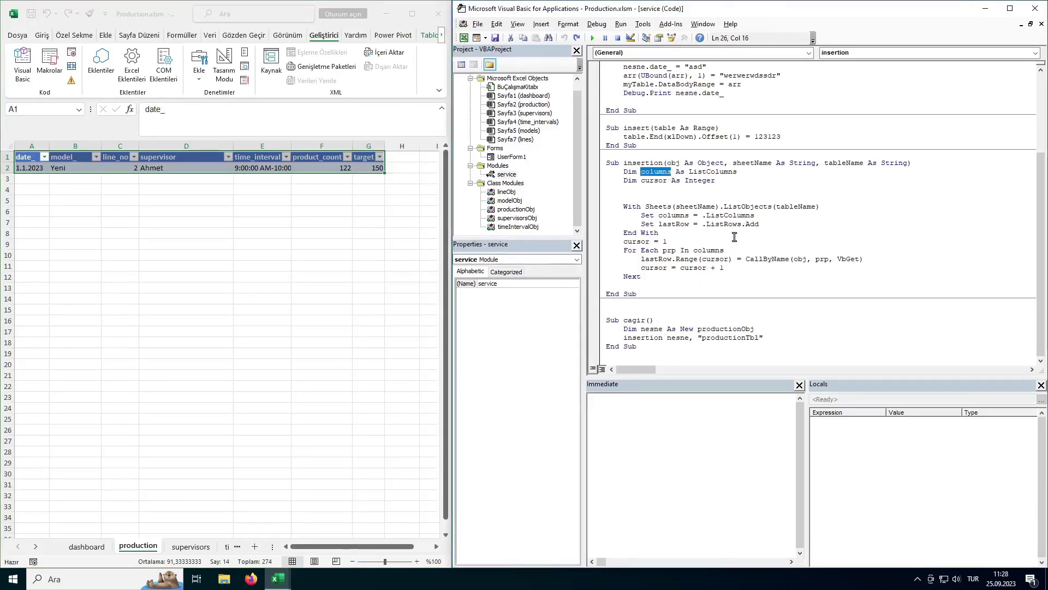
double_click(674, 225)
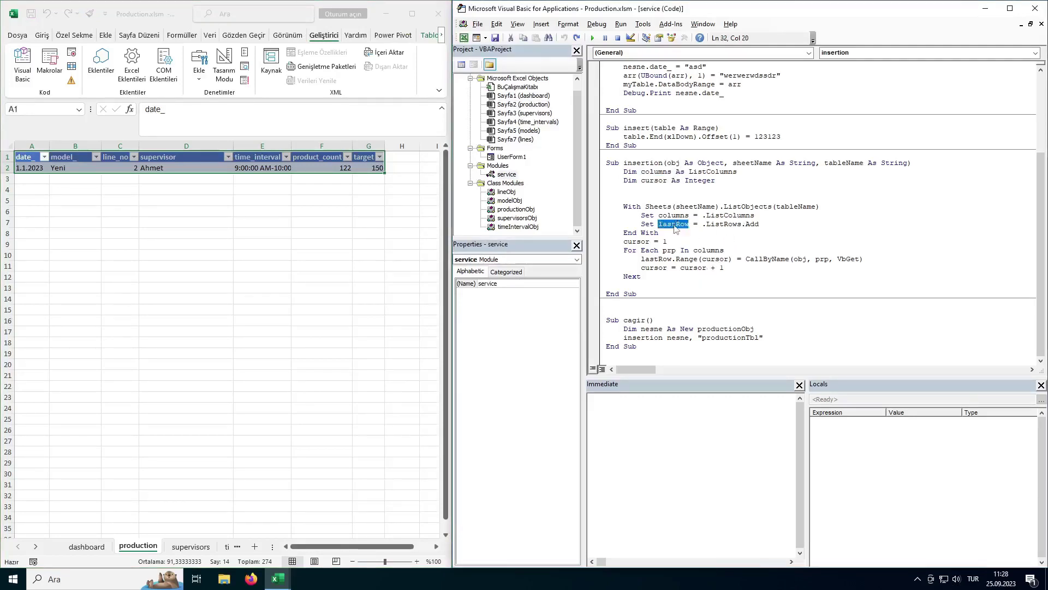
double_click(725, 225)
click(741, 224)
drag(709, 224, 760, 224)
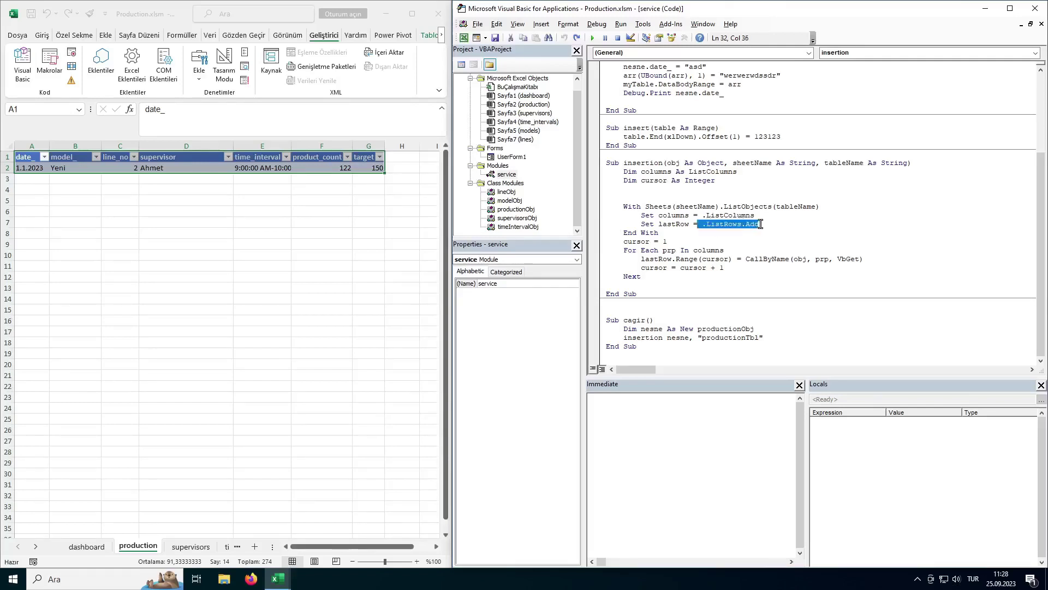
click(36, 178)
drag(37, 177, 376, 179)
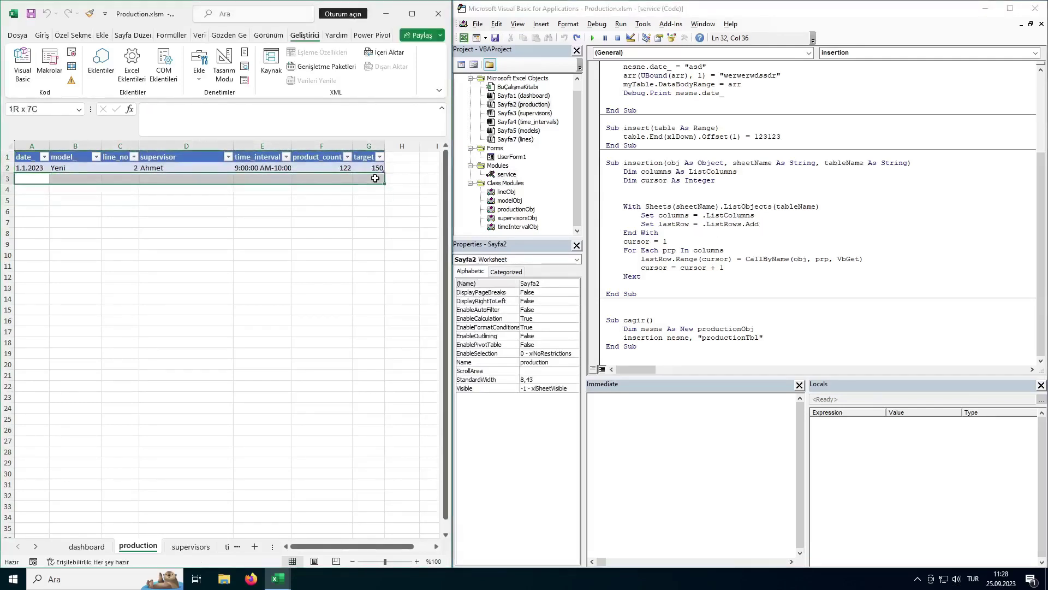
double_click(673, 224)
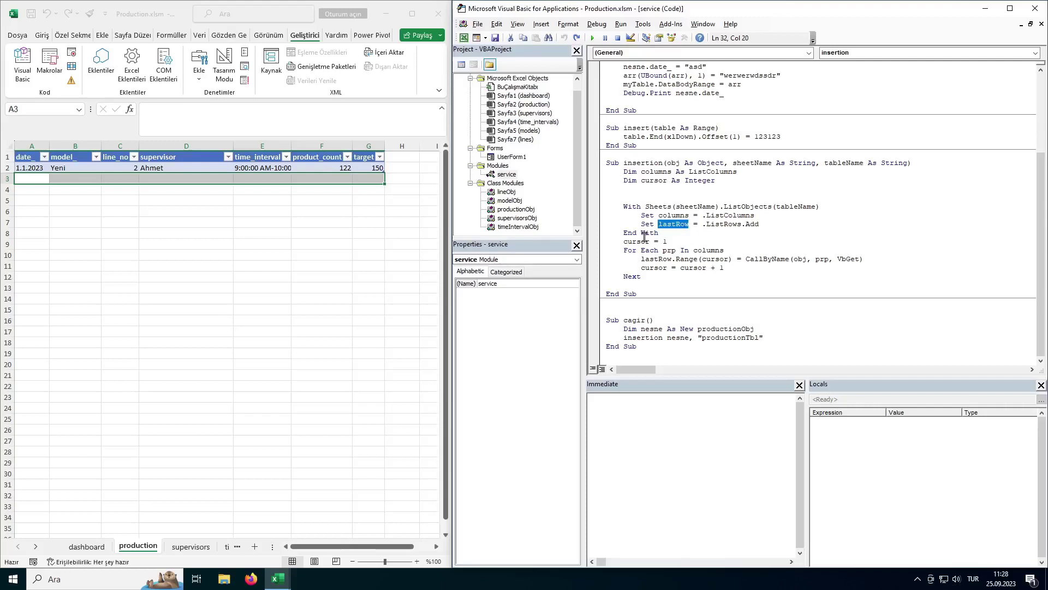
double_click(708, 250)
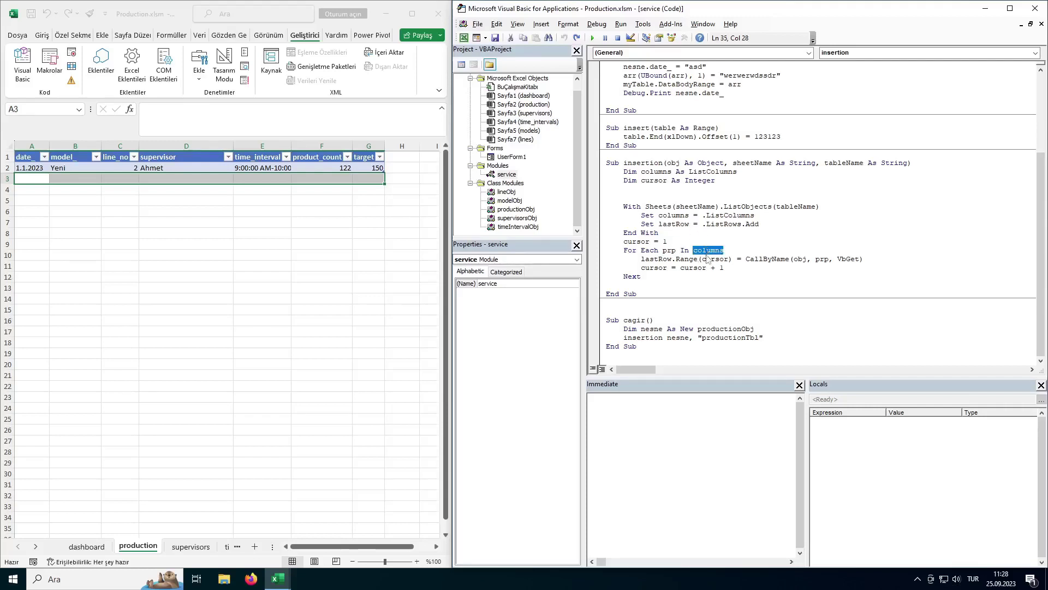
drag(681, 241, 625, 242)
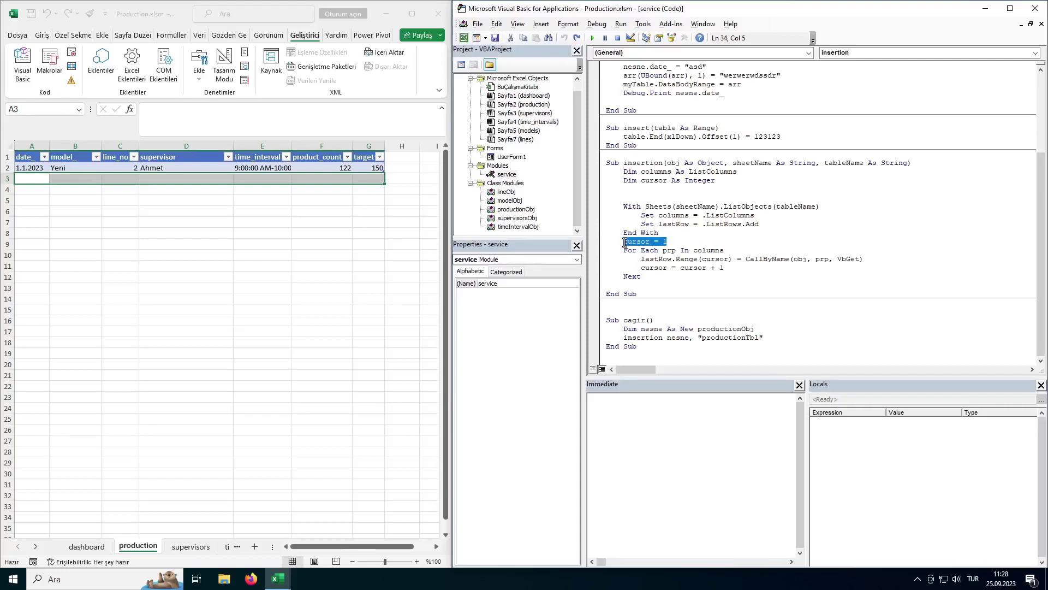
click(720, 251)
double_click(720, 251)
double_click(669, 251)
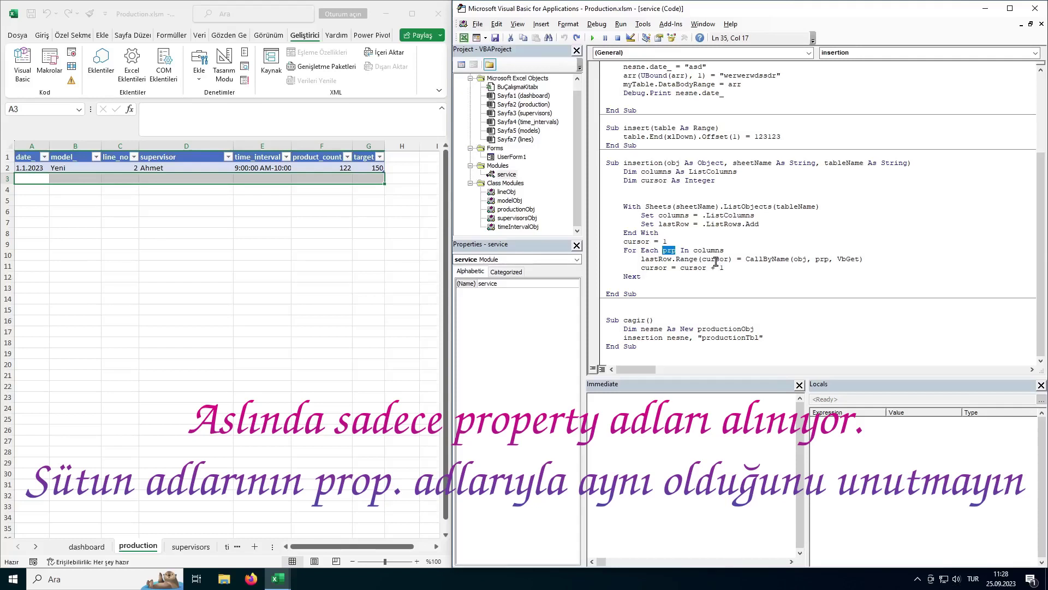
double_click(686, 259)
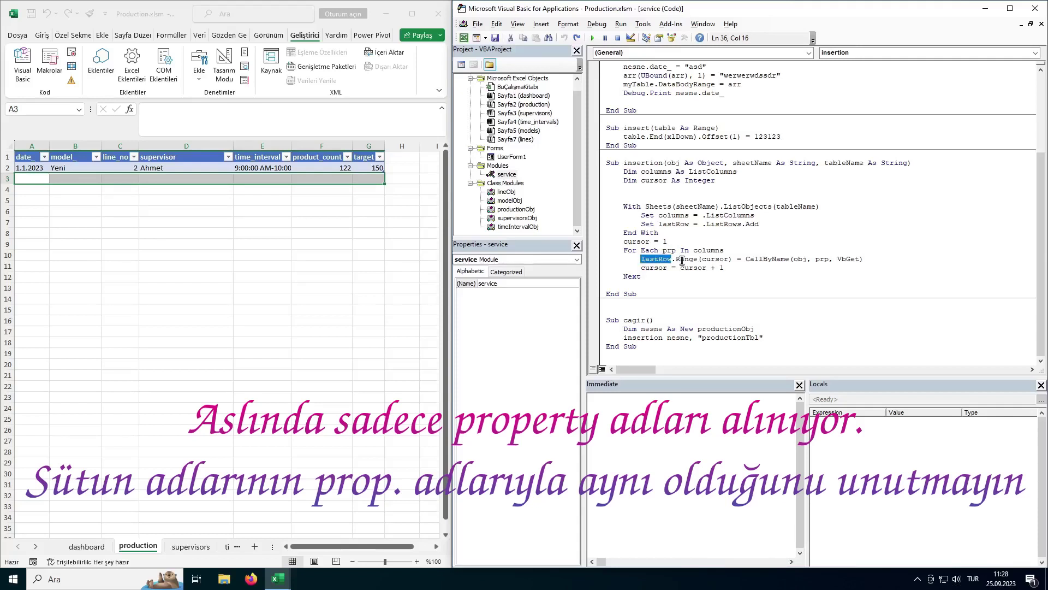
double_click(715, 259)
double_click(664, 241)
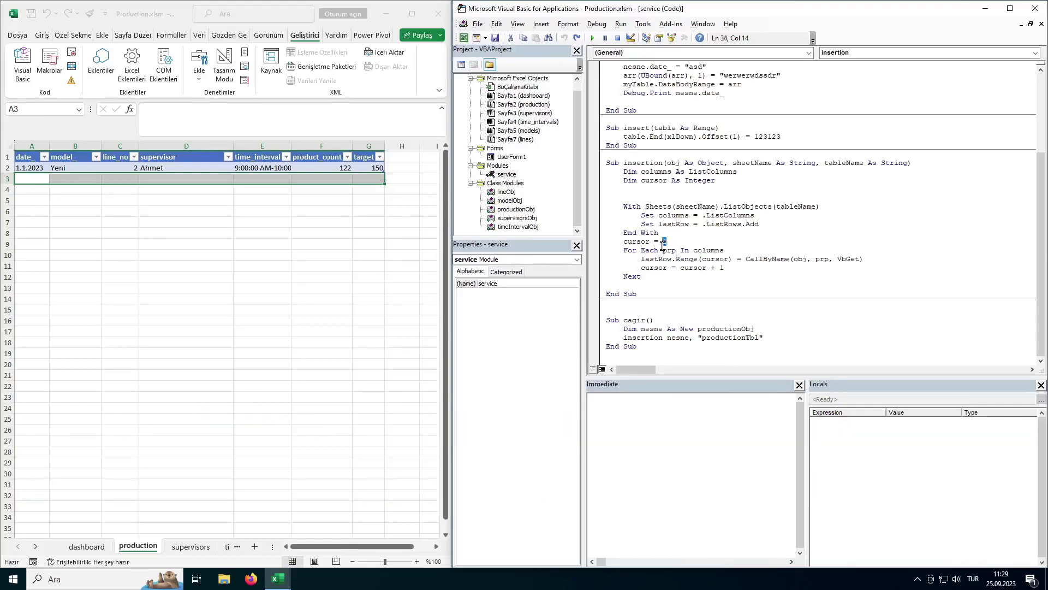
click(719, 260)
click(60, 212)
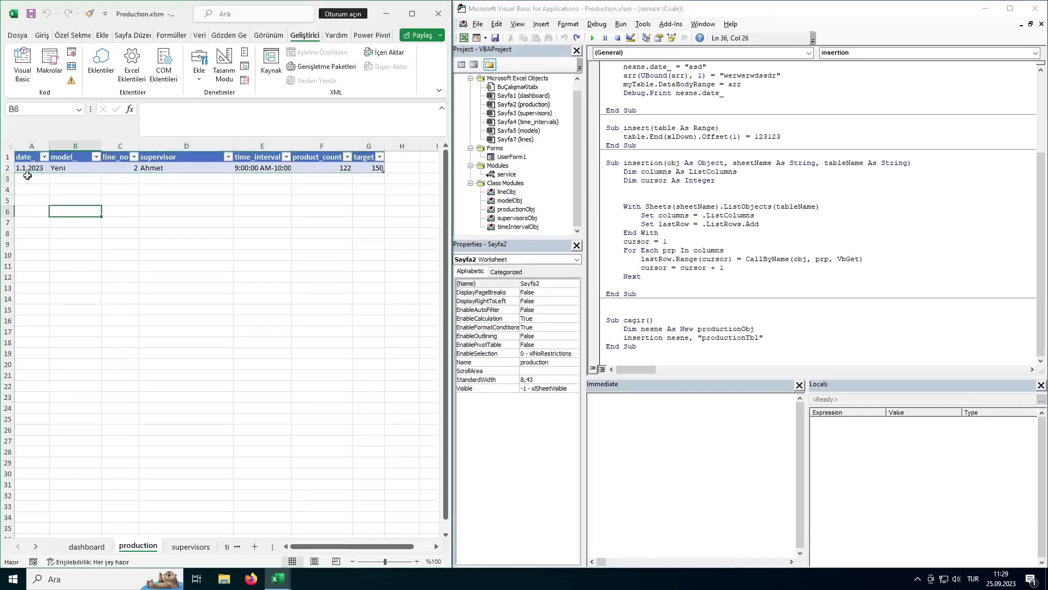
click(29, 177)
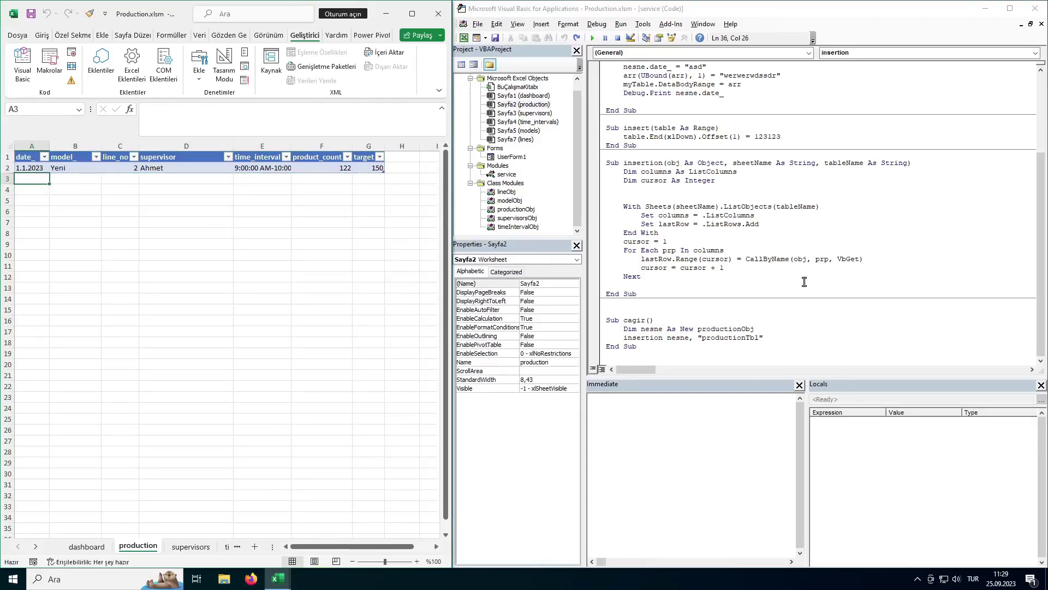
double_click(799, 260)
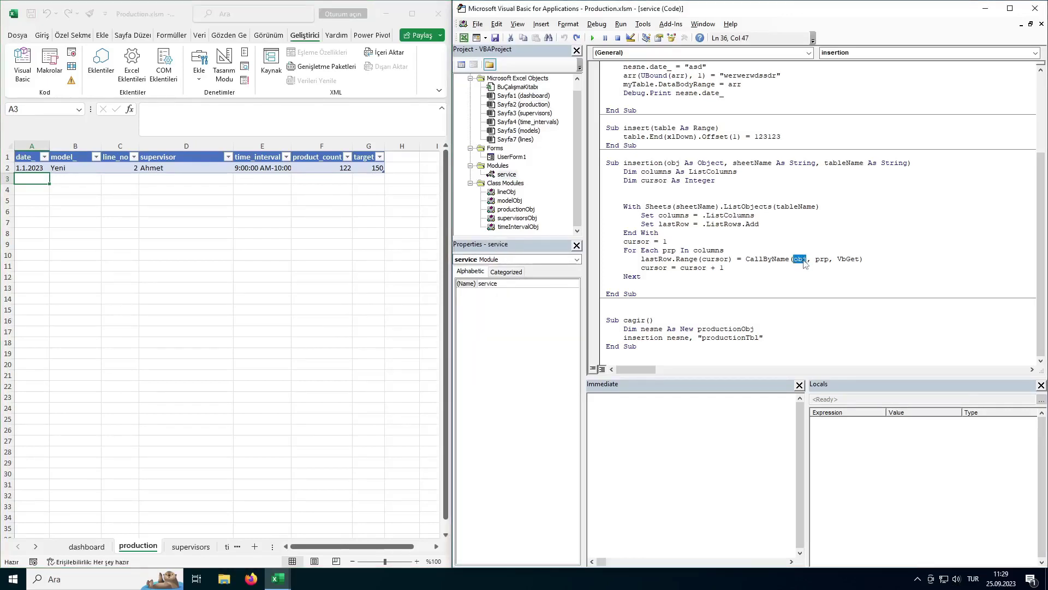
double_click(820, 260)
double_click(528, 210)
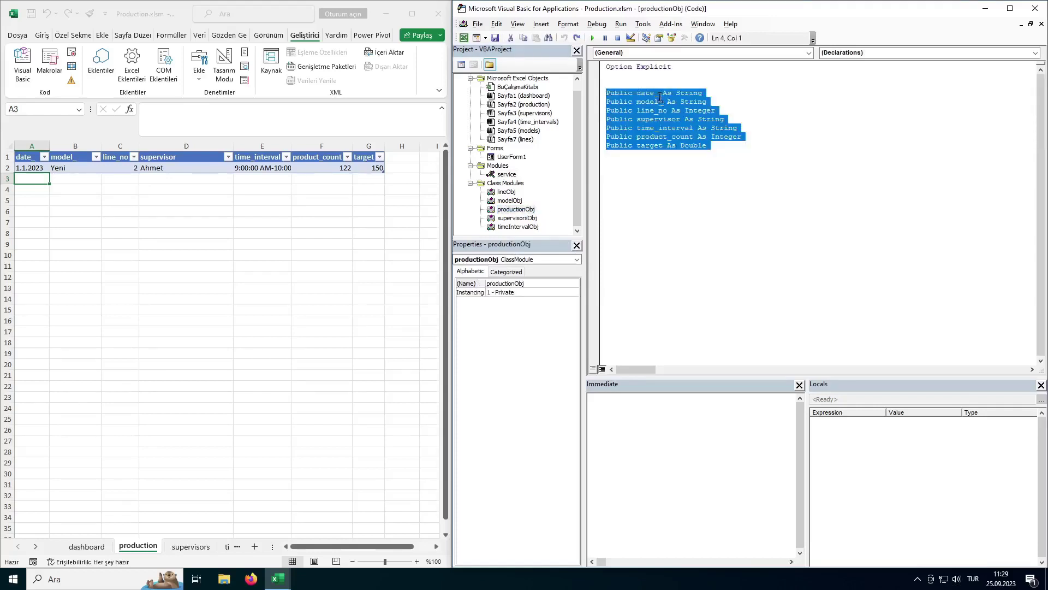
drag(633, 94, 659, 96)
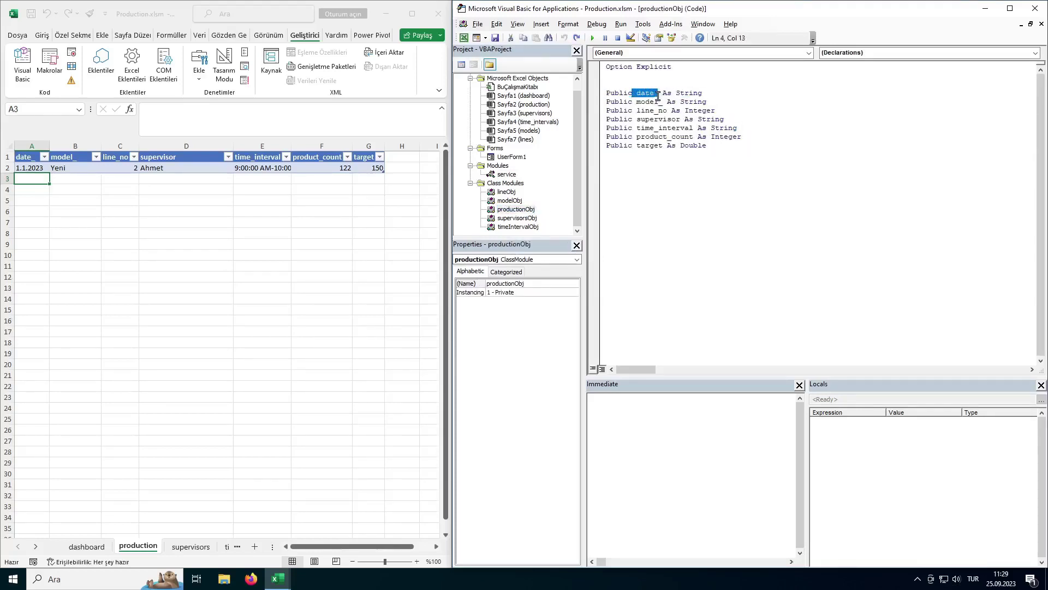
click(28, 156)
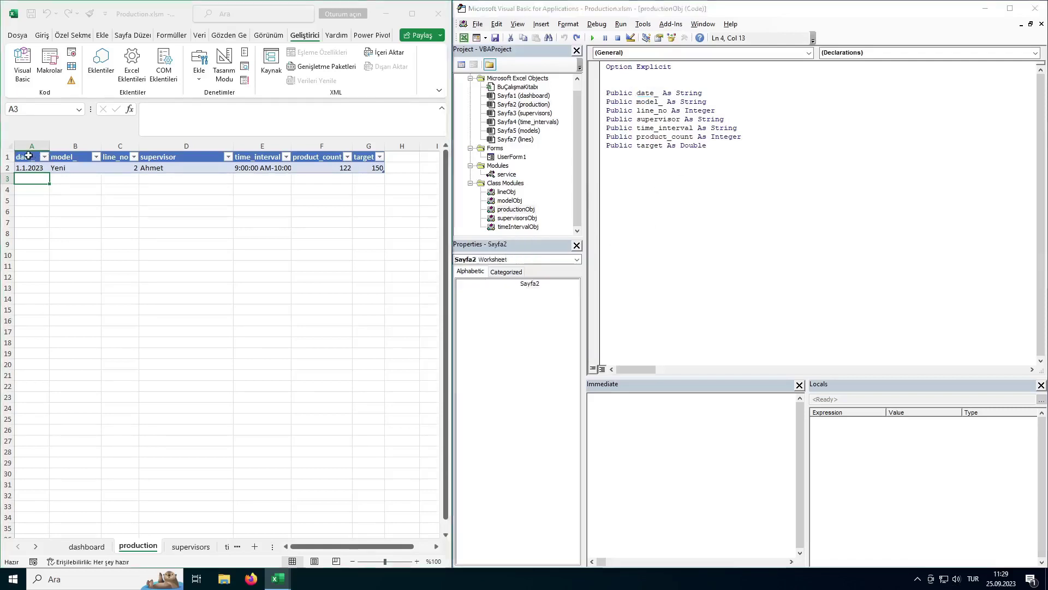
click(29, 156)
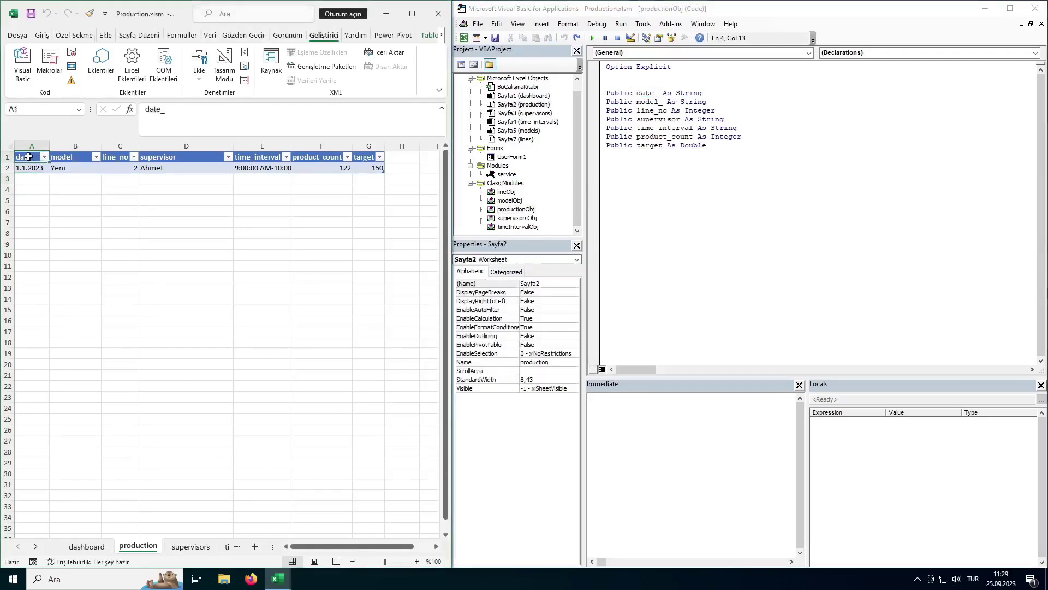
click(640, 98)
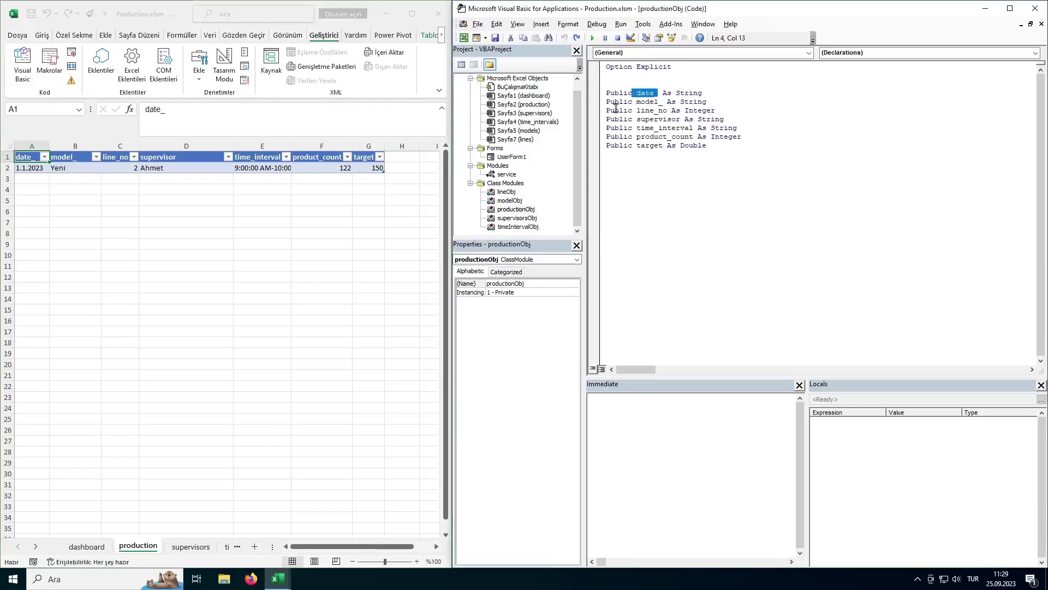
double_click(507, 173)
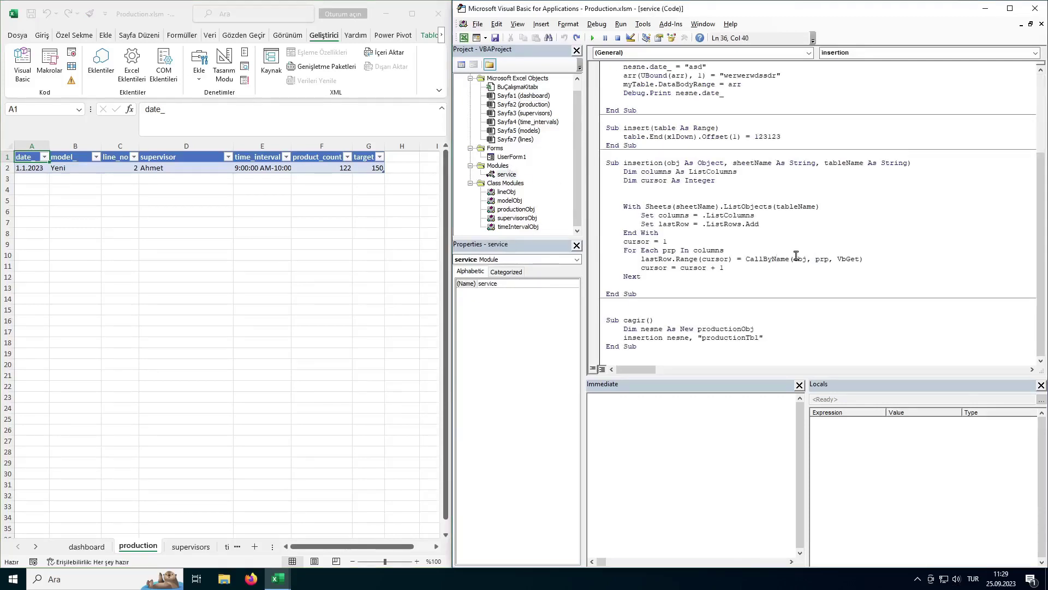
double_click(821, 259)
double_click(850, 259)
click(859, 263)
mouse_move(866, 260)
mouse_down()
mouse_move(788, 269)
mouse_move(746, 260)
mouse_up()
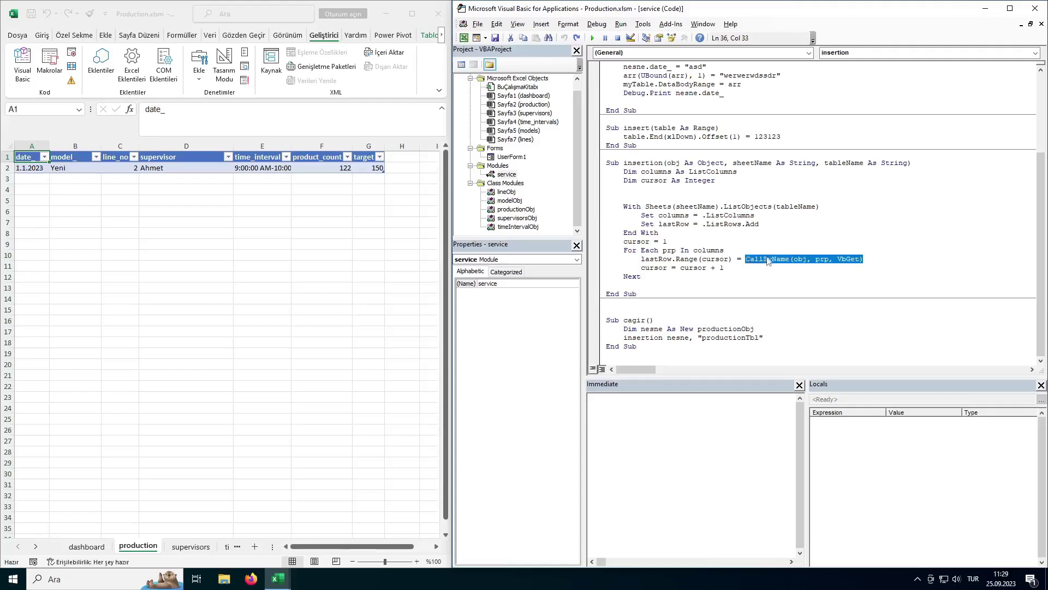
drag(729, 260, 643, 260)
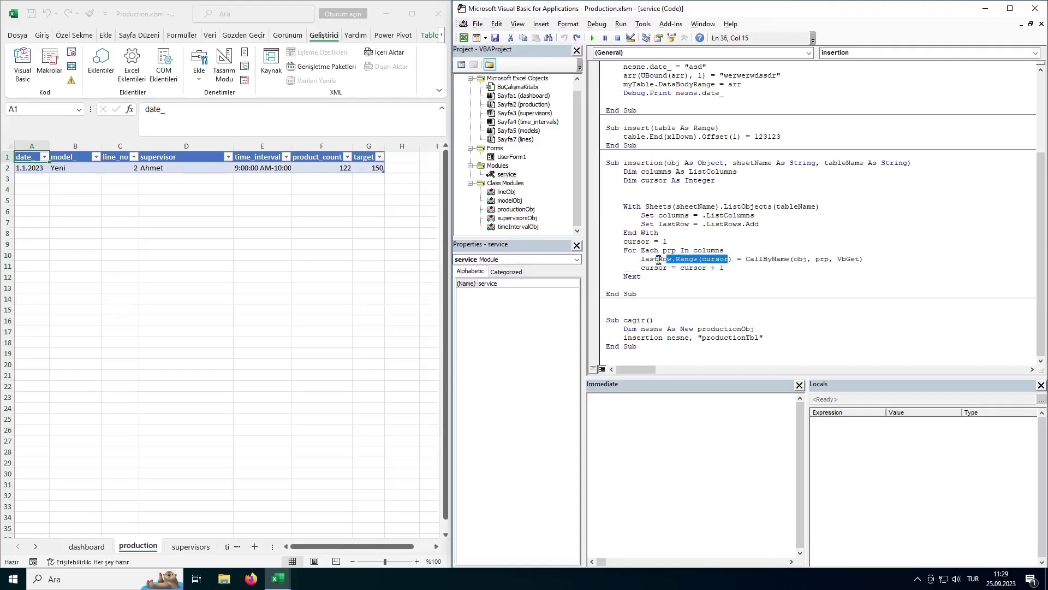
click(34, 178)
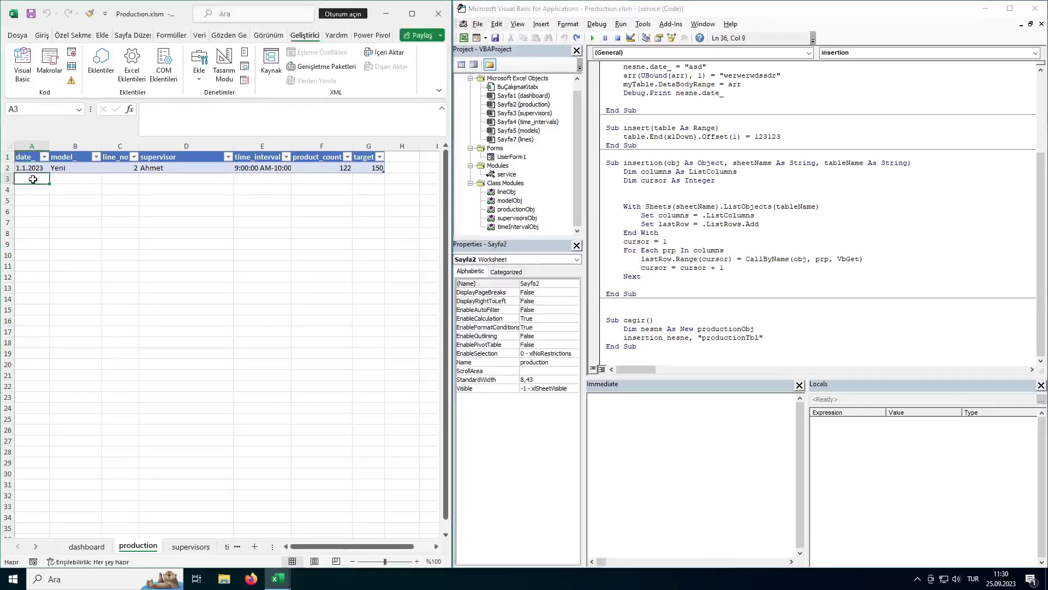
drag(752, 268, 683, 274)
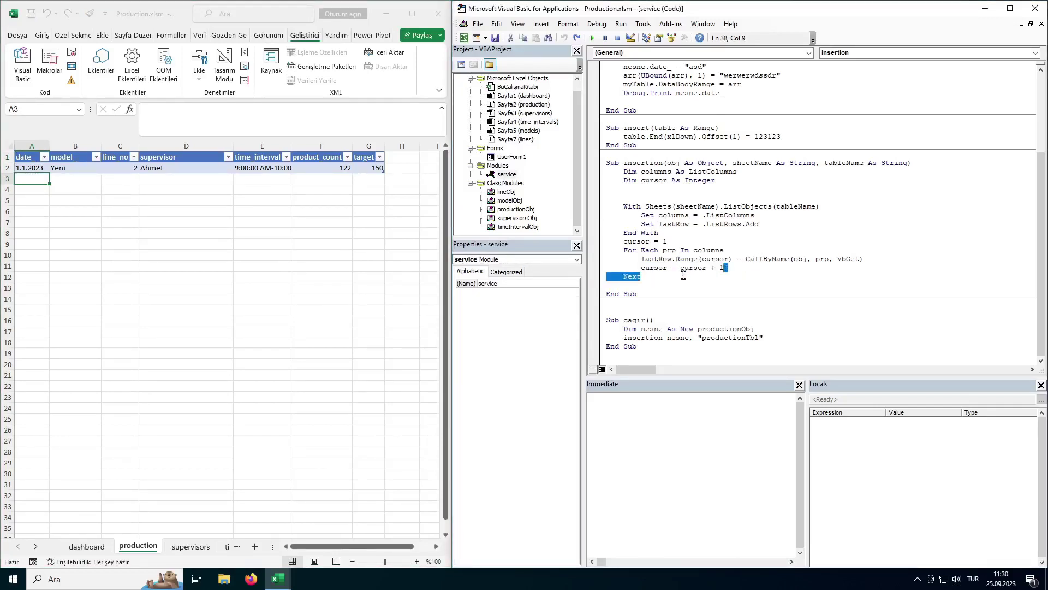
click(63, 176)
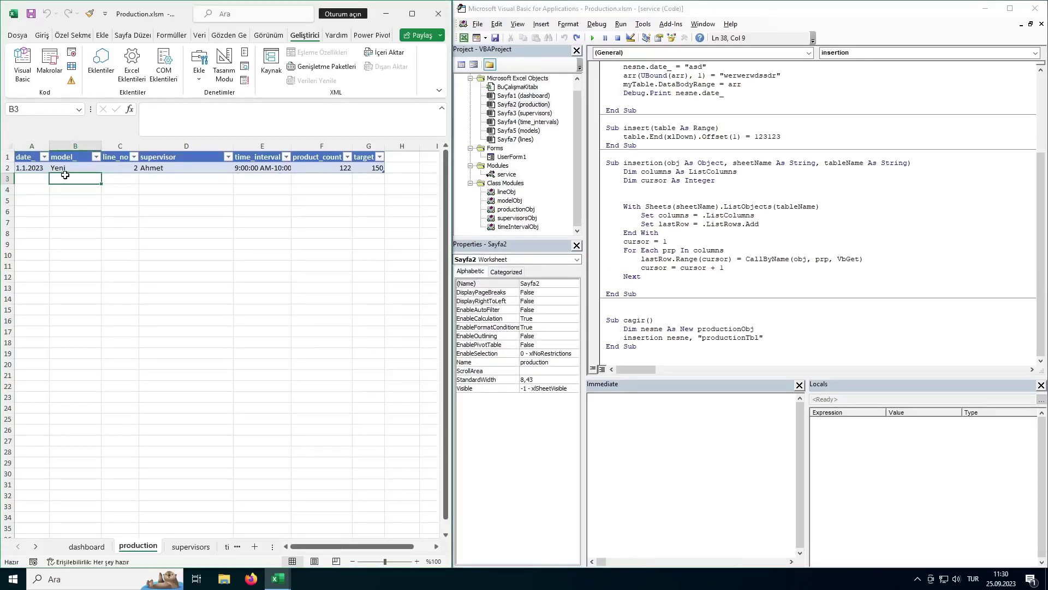
click(746, 273)
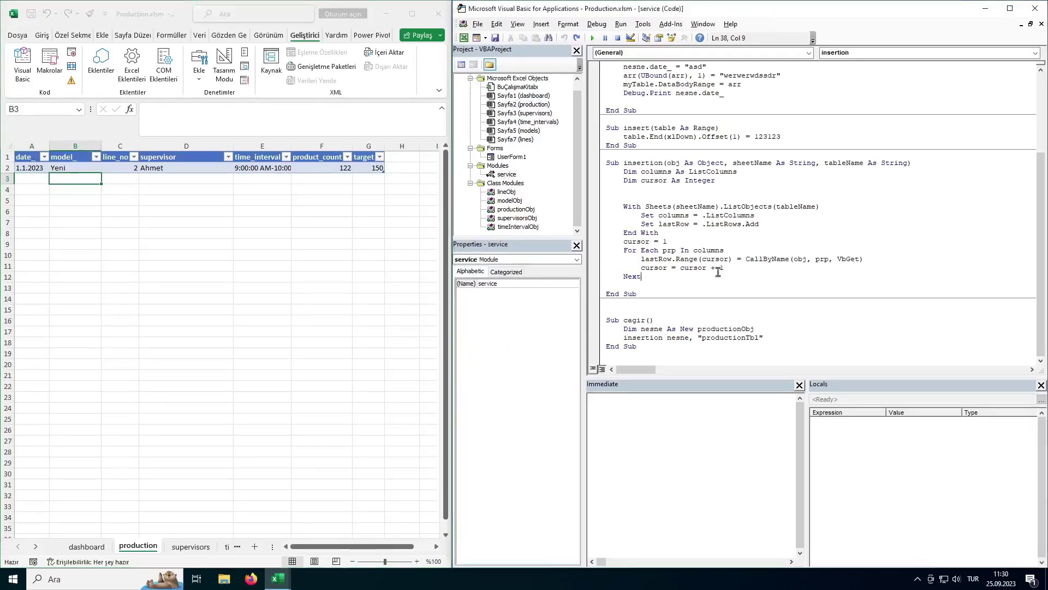
click(128, 178)
click(155, 185)
click(276, 180)
click(333, 184)
click(378, 182)
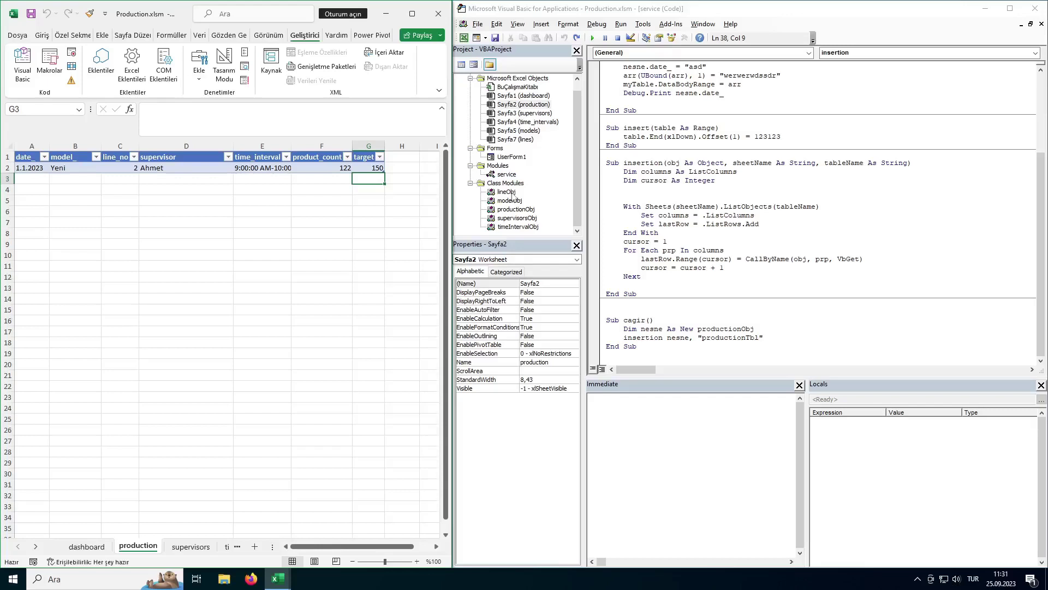
From the supervisors sheet, open the code of the Supervisors page's SAVE button on UserForm1
click(198, 547)
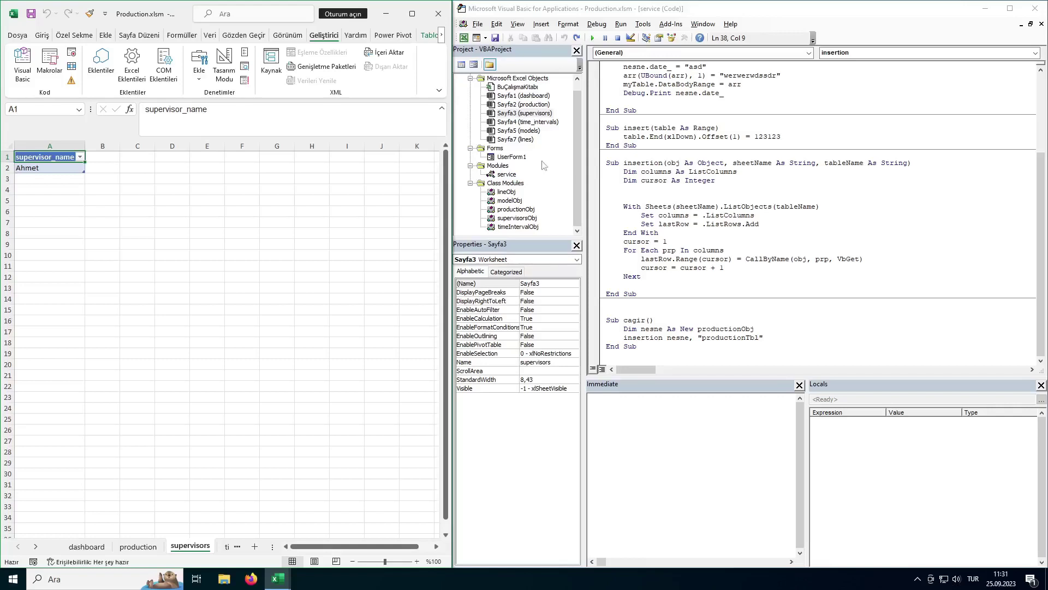
double_click(512, 157)
click(672, 74)
click(675, 141)
right_click(703, 121)
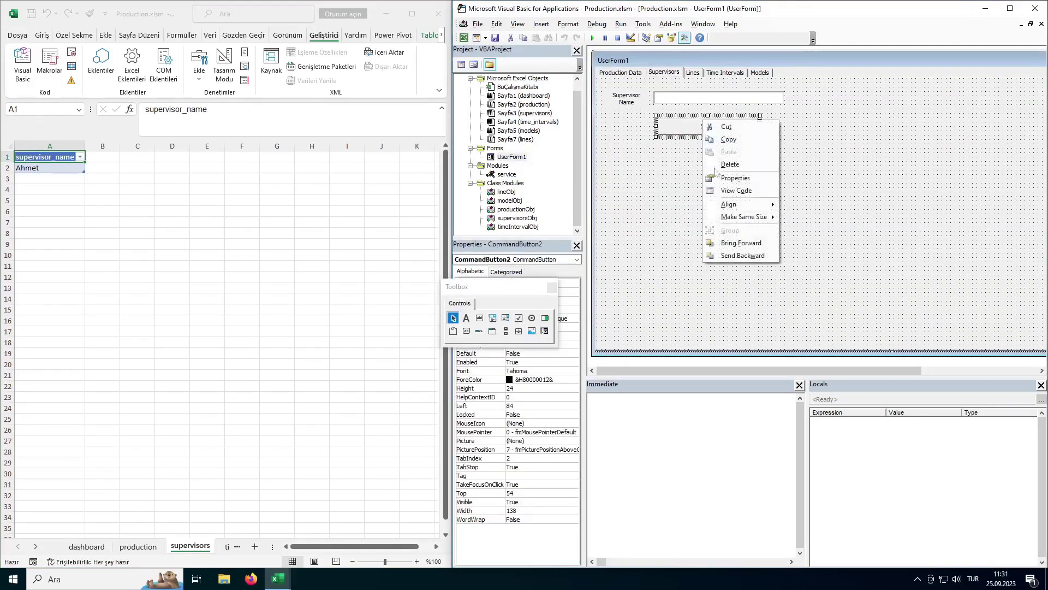
click(732, 191)
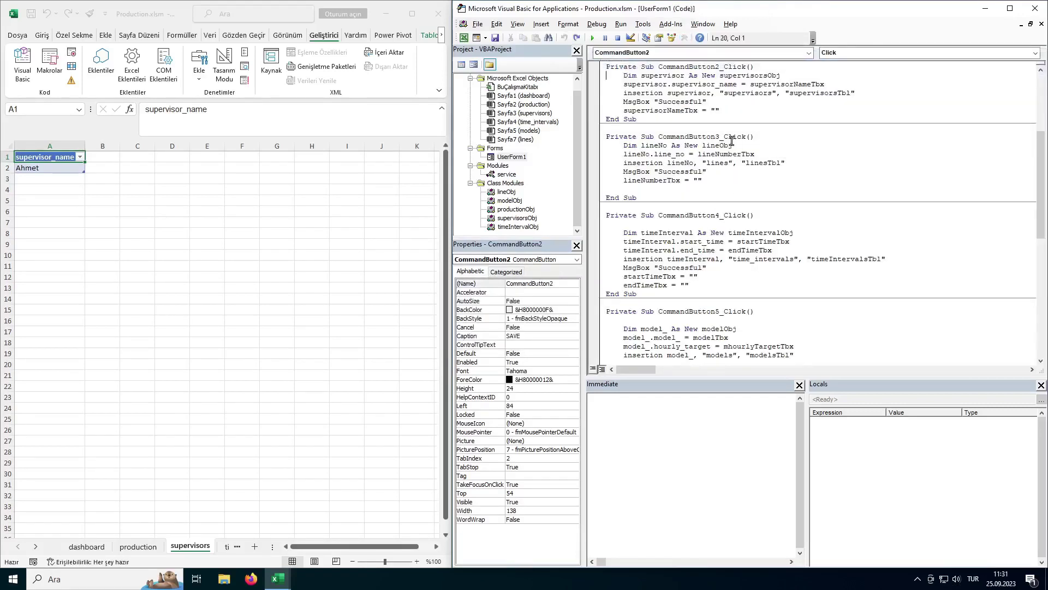
Highlight the New supervisorsObj creation and supervisor_name filled from supervisorNameTbx
double_click(656, 75)
drag(702, 75, 783, 76)
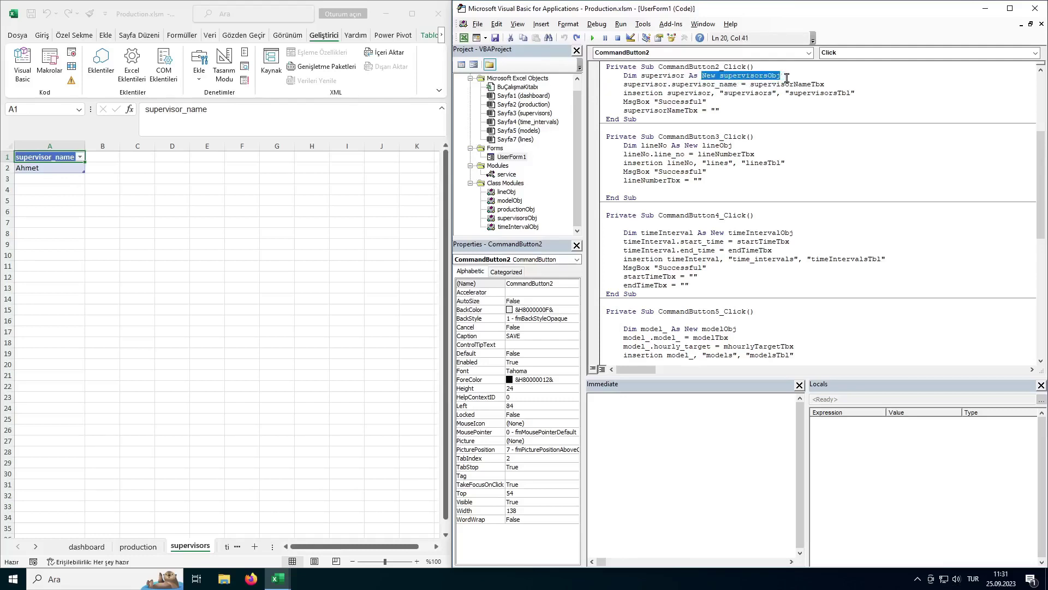
double_click(658, 84)
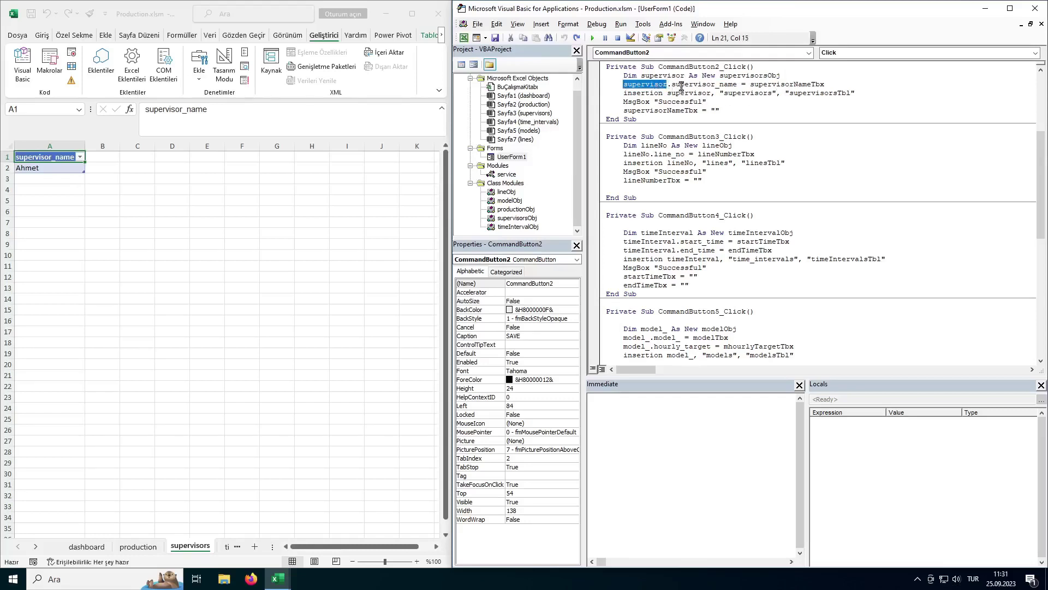
double_click(682, 84)
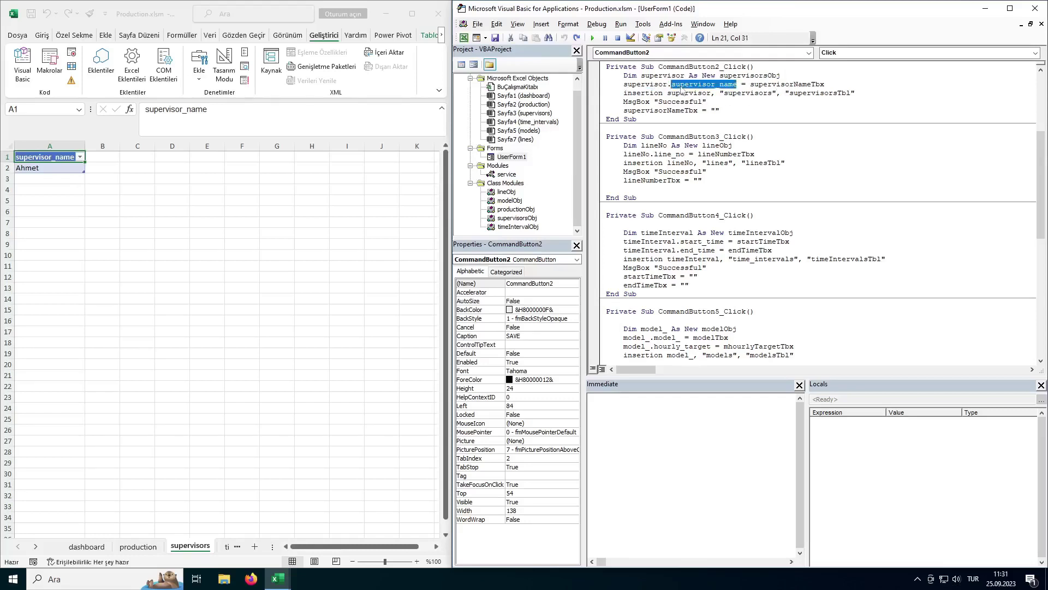
double_click(782, 85)
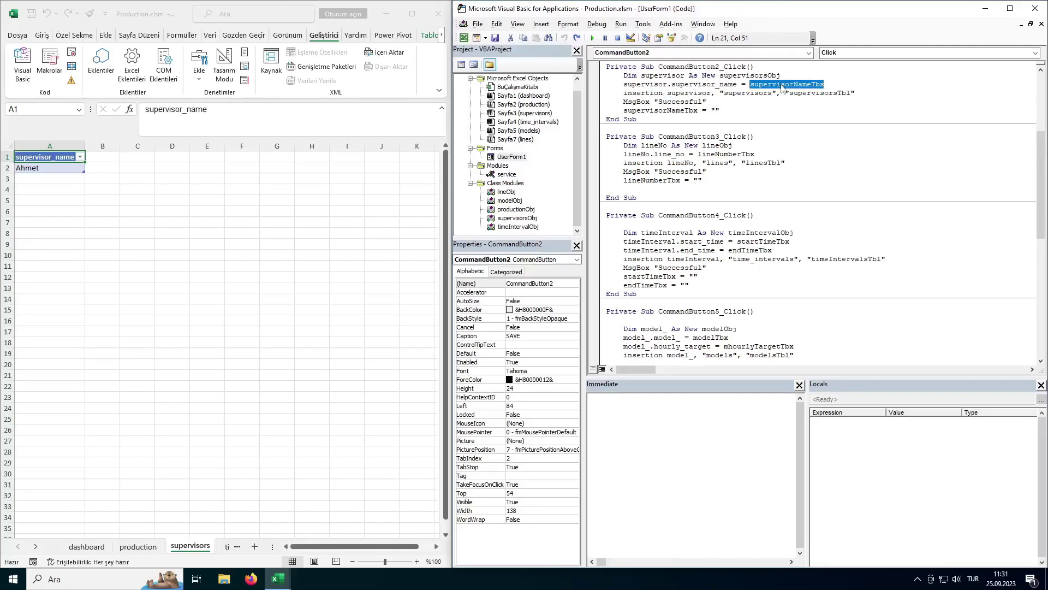
Highlight the insertion call's supervisor, supervisors and supervisorsTbl arguments, then return to the production sheet
double_click(636, 93)
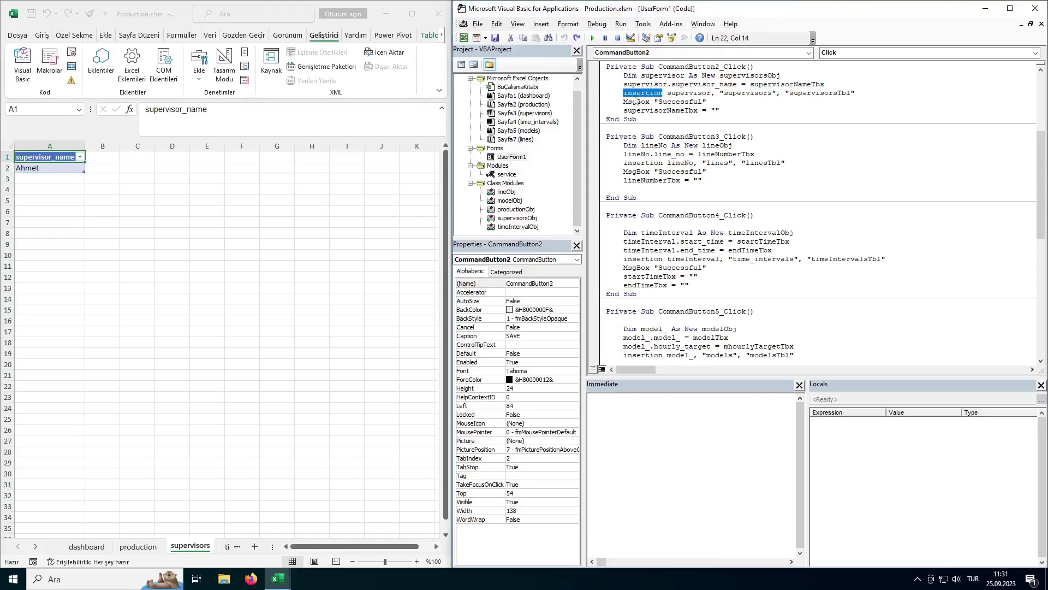
double_click(689, 93)
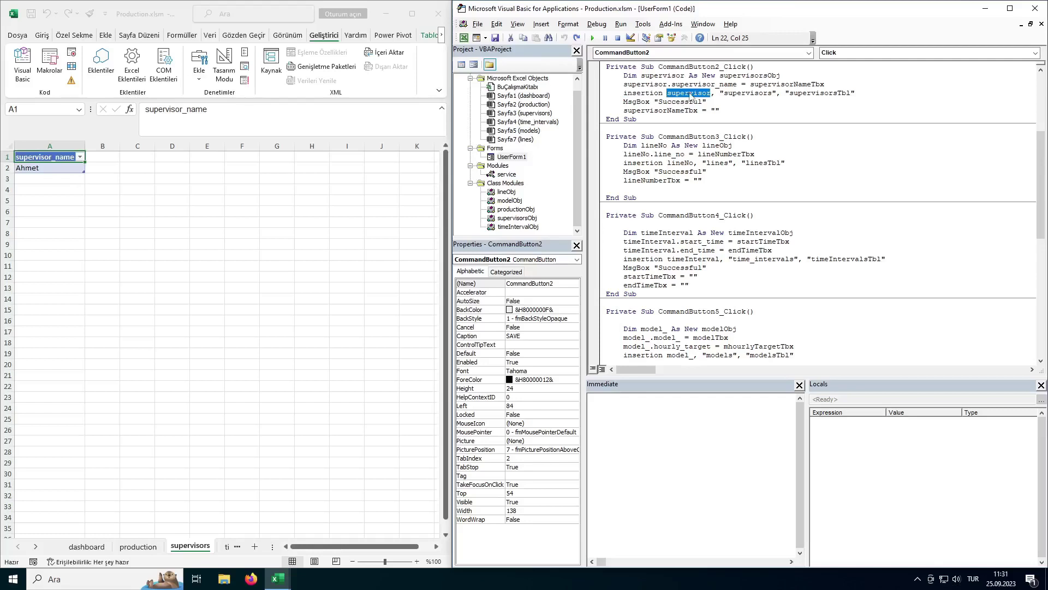
double_click(738, 94)
double_click(805, 94)
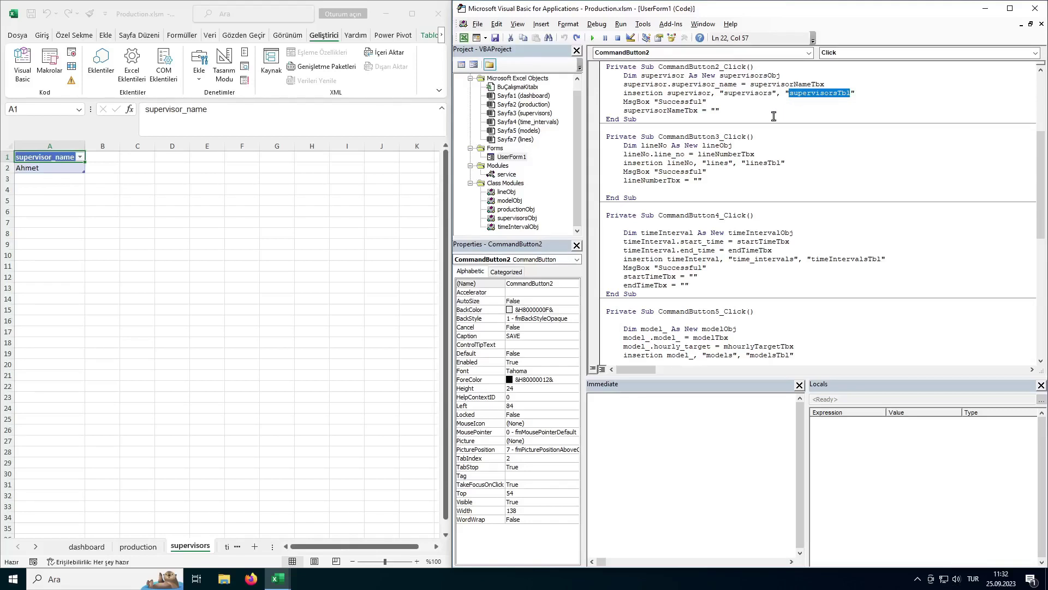
click(143, 547)
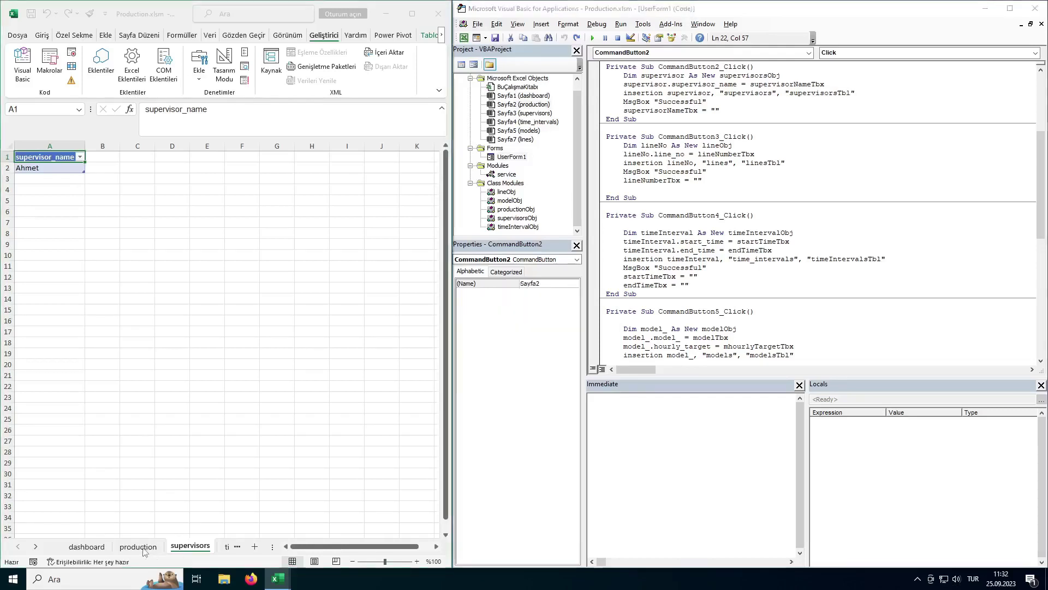